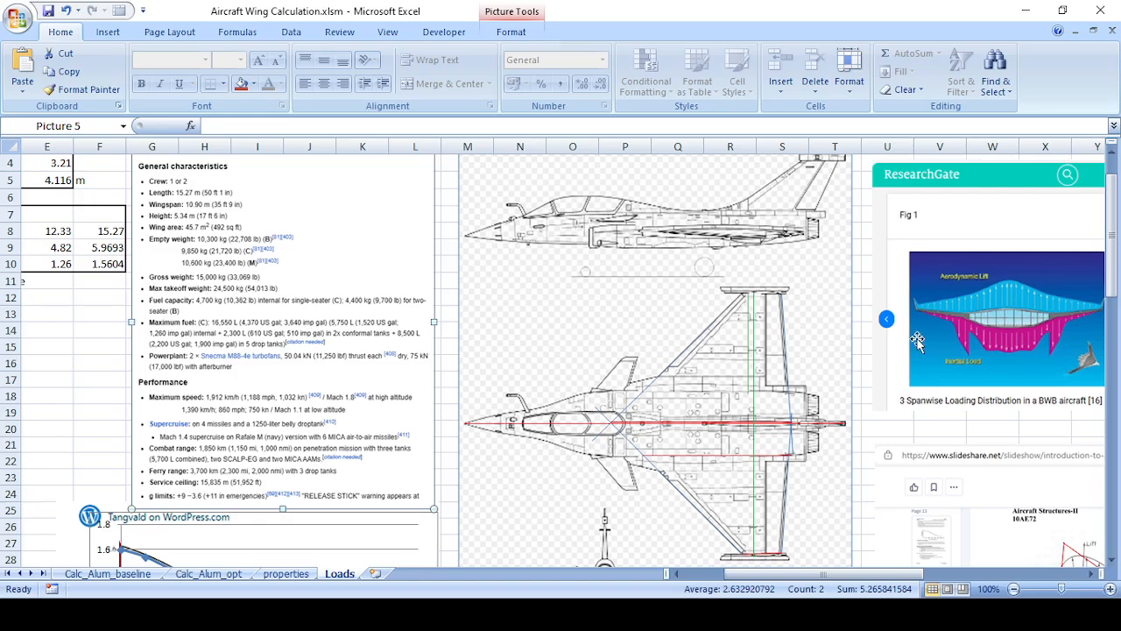
Open the properties sheet and examine the picture comparing the aerodynamics, stress and production group aircraft designs.
scroll(872, 333, "down", 8)
scroll(881, 332, "down", 9)
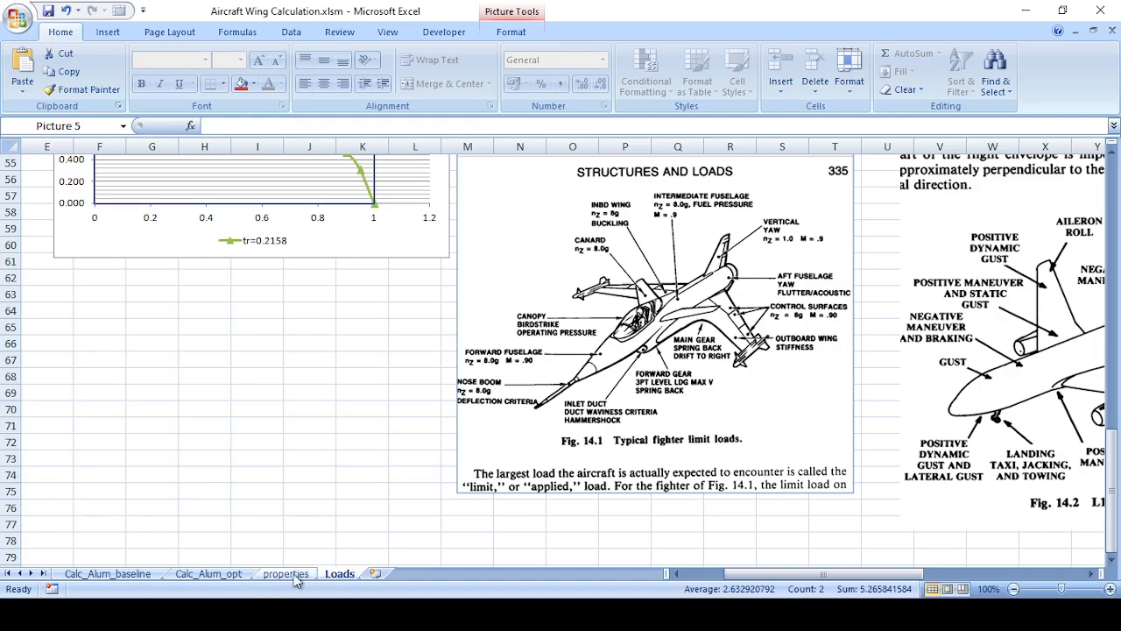
left_click(286, 573)
scroll(578, 425, "down", 2)
left_click(739, 455)
scroll(819, 487, "down", 8)
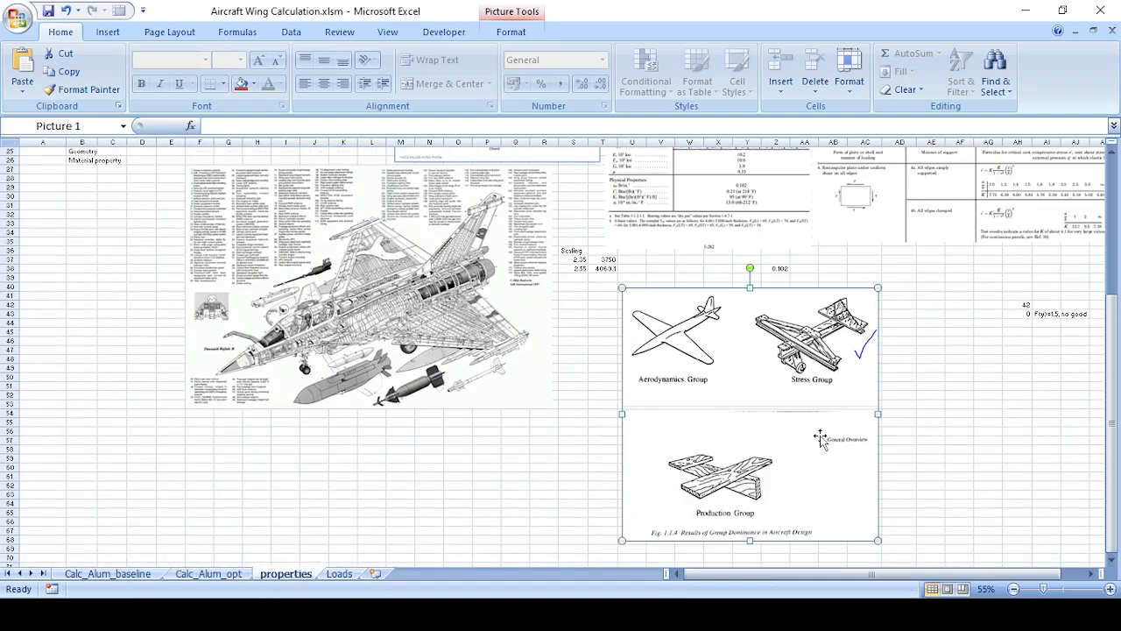
scroll(953, 457, "up", 3)
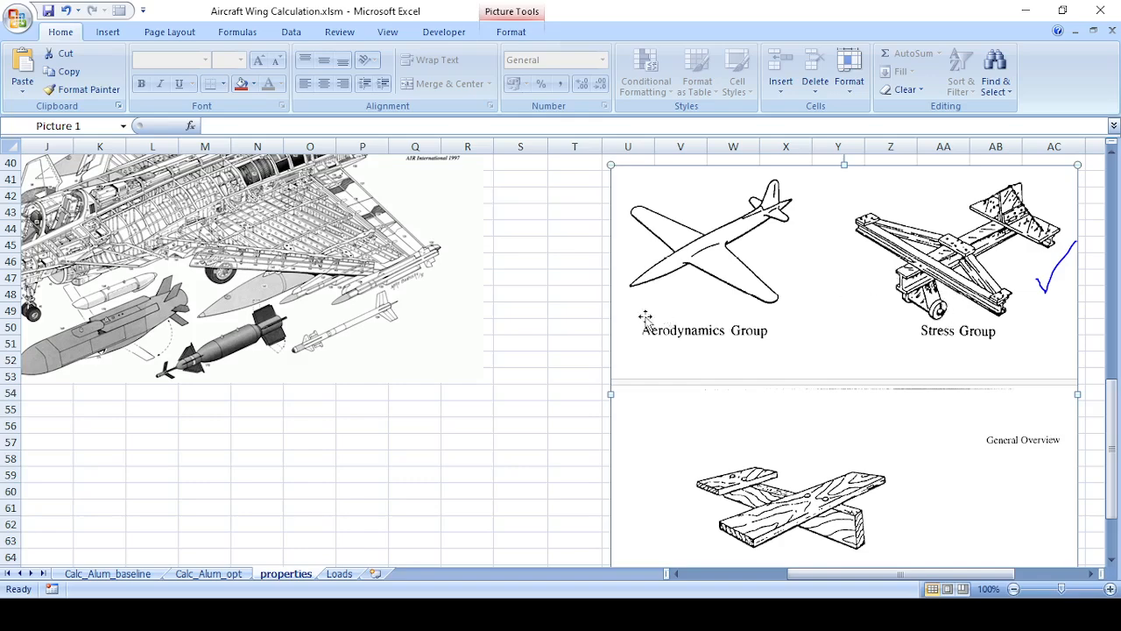
scroll(533, 333, "down", 2, "ctrl")
scroll(537, 342, "down", 1)
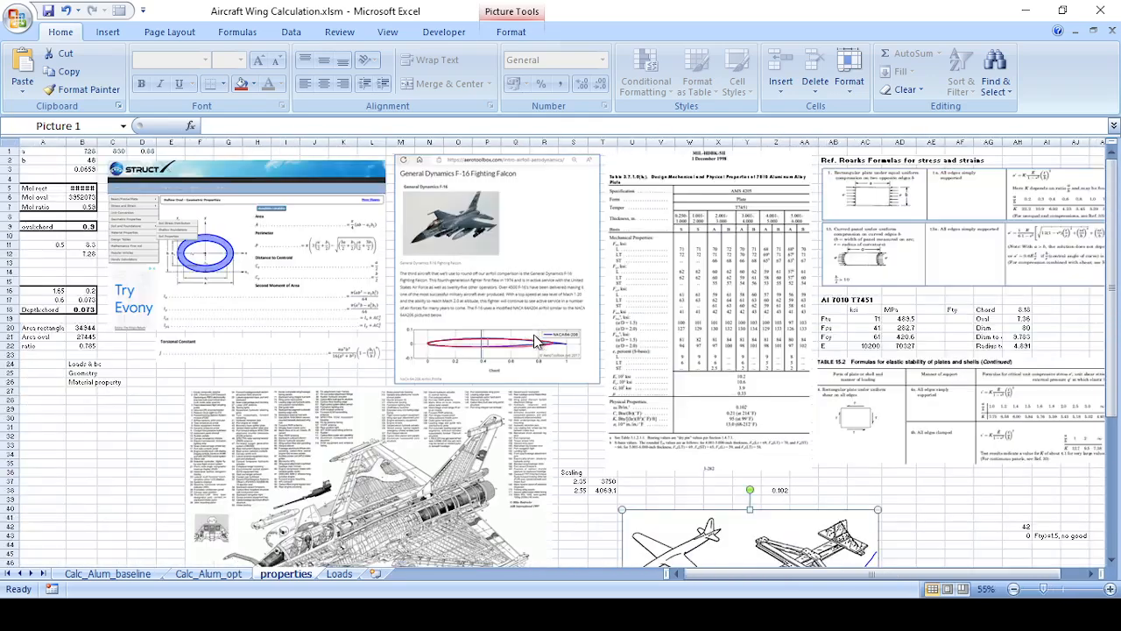
Examine the fighter cutaway drawing on the properties sheet, enlarging the wing's internal structure.
scroll(536, 342, "down", 4)
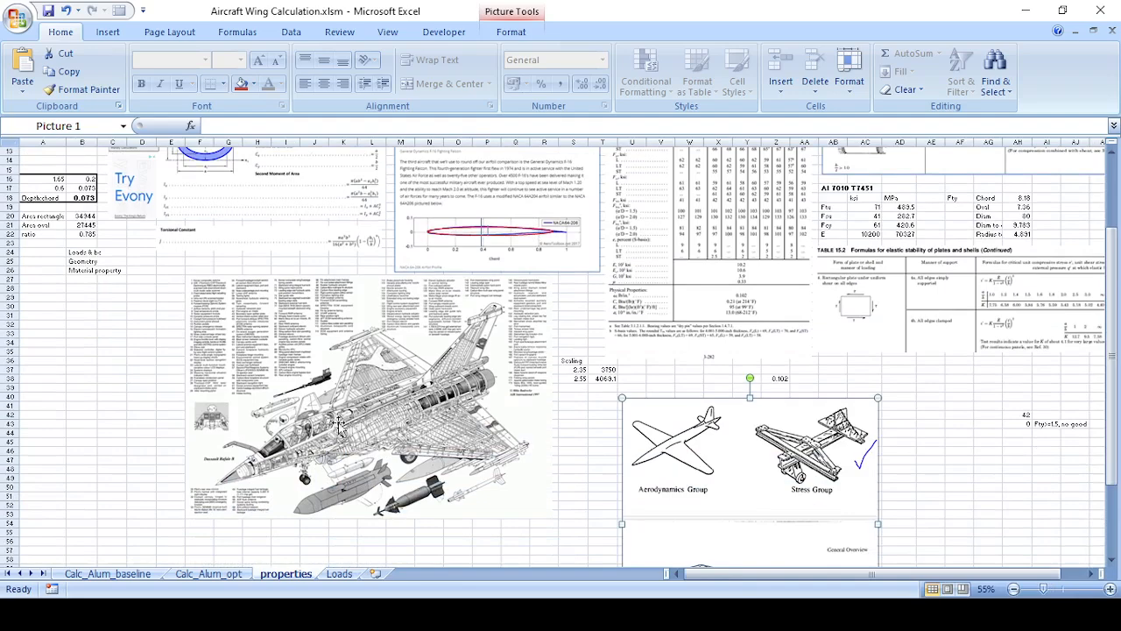
left_click(405, 429)
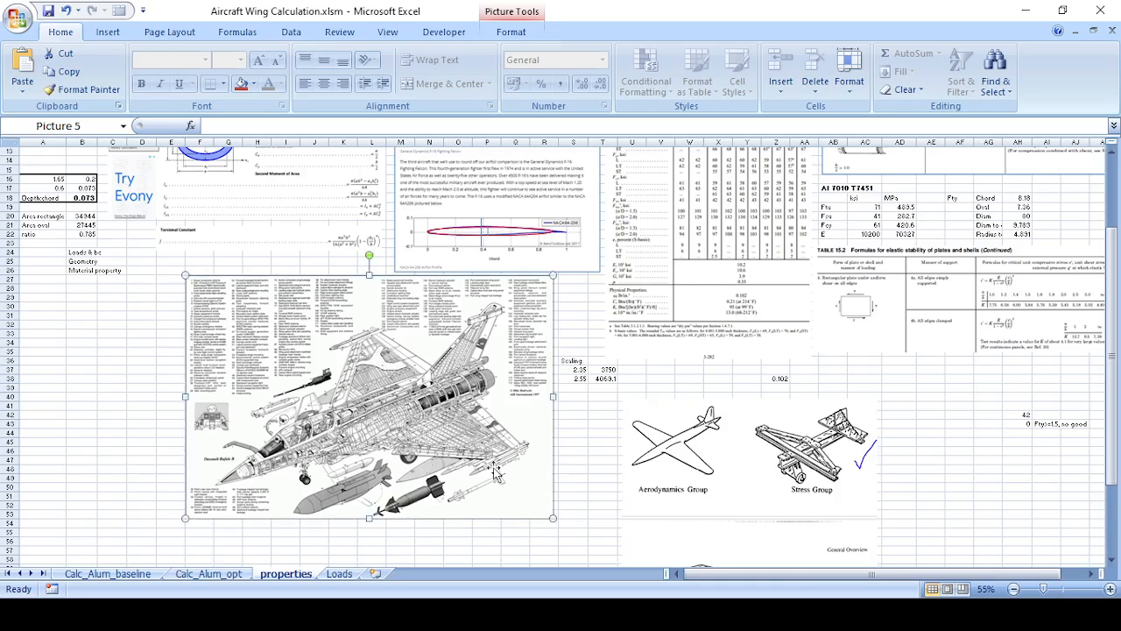
scroll(473, 473, "up", 1)
scroll(473, 473, "up", 3)
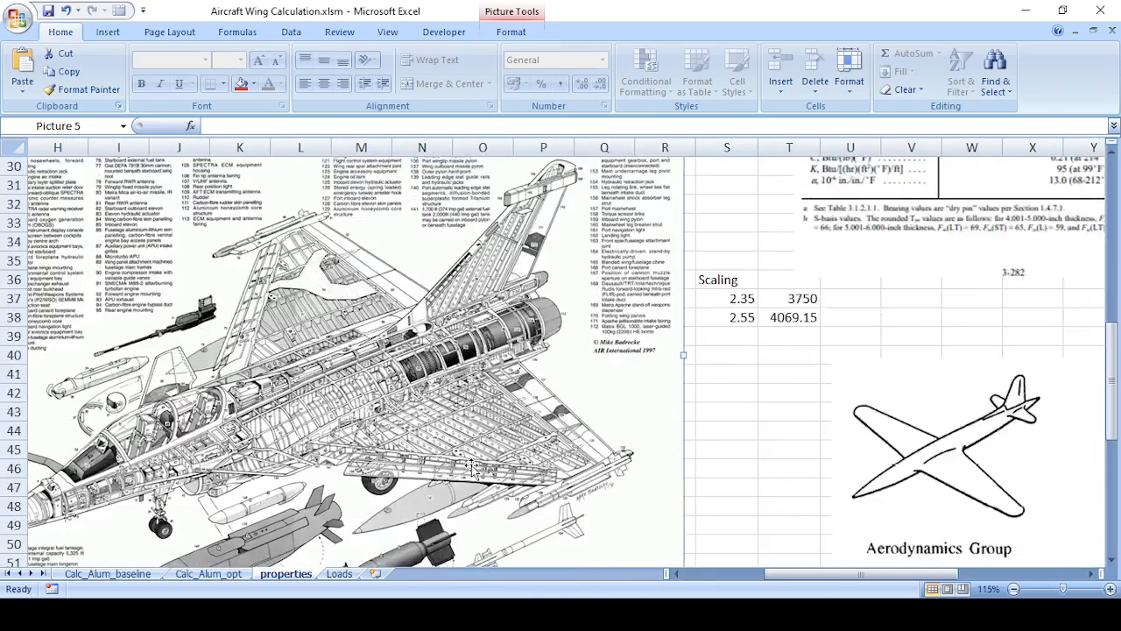
scroll(473, 464, "down", 1)
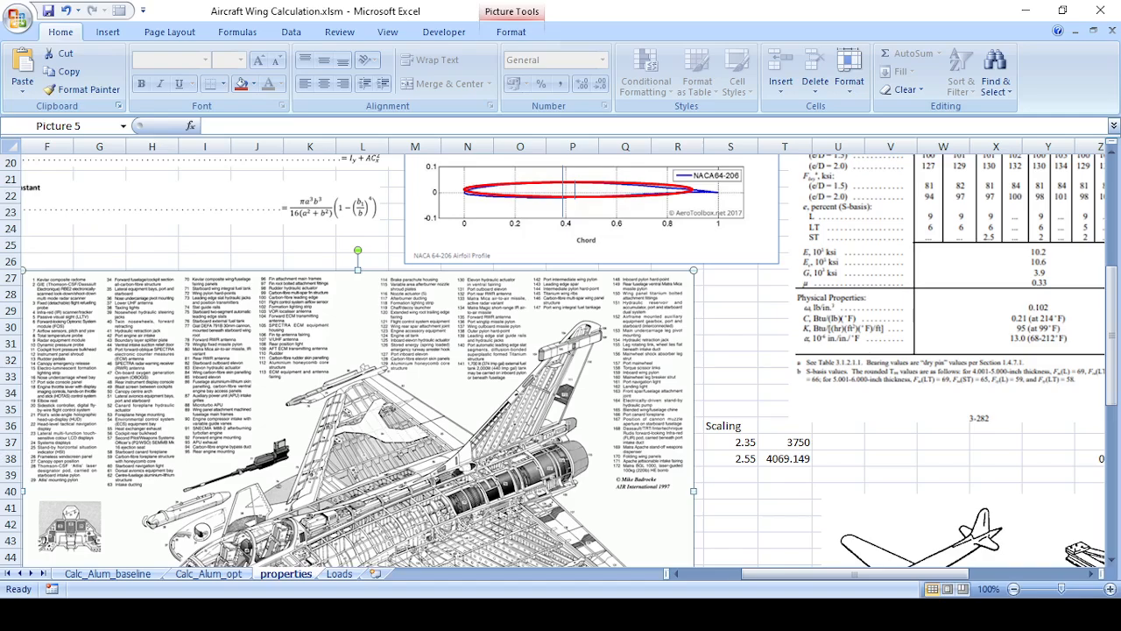
Return to the Loads sheet and review the aircraft's general characteristics and performance data, including the g limits.
left_click(340, 574)
scroll(531, 457, "up", 17)
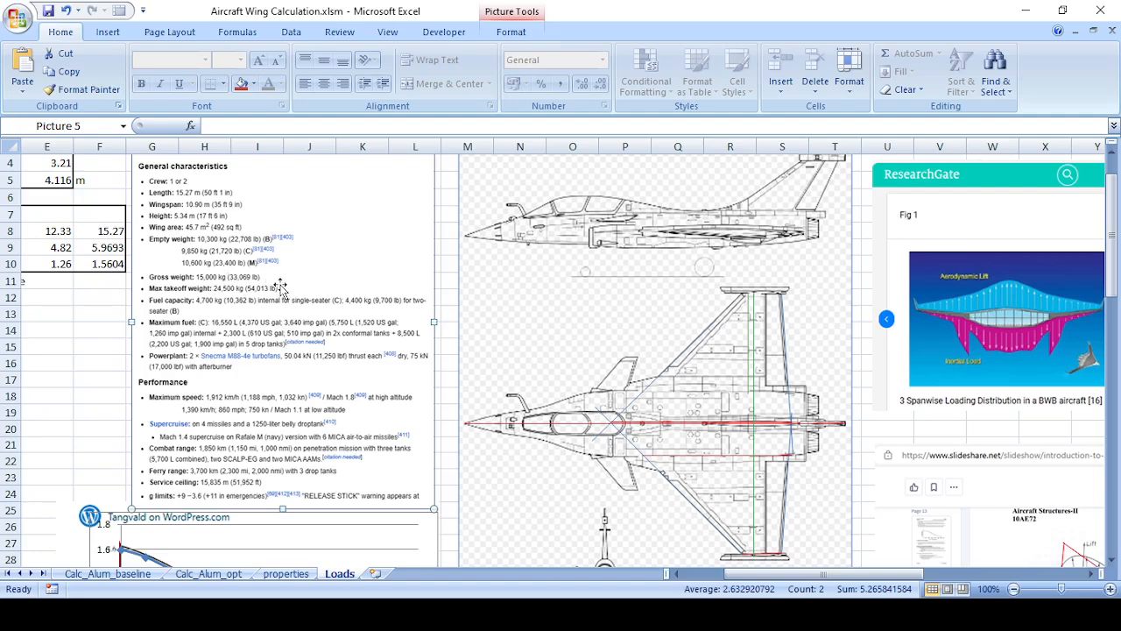
scroll(280, 290, "down", 2)
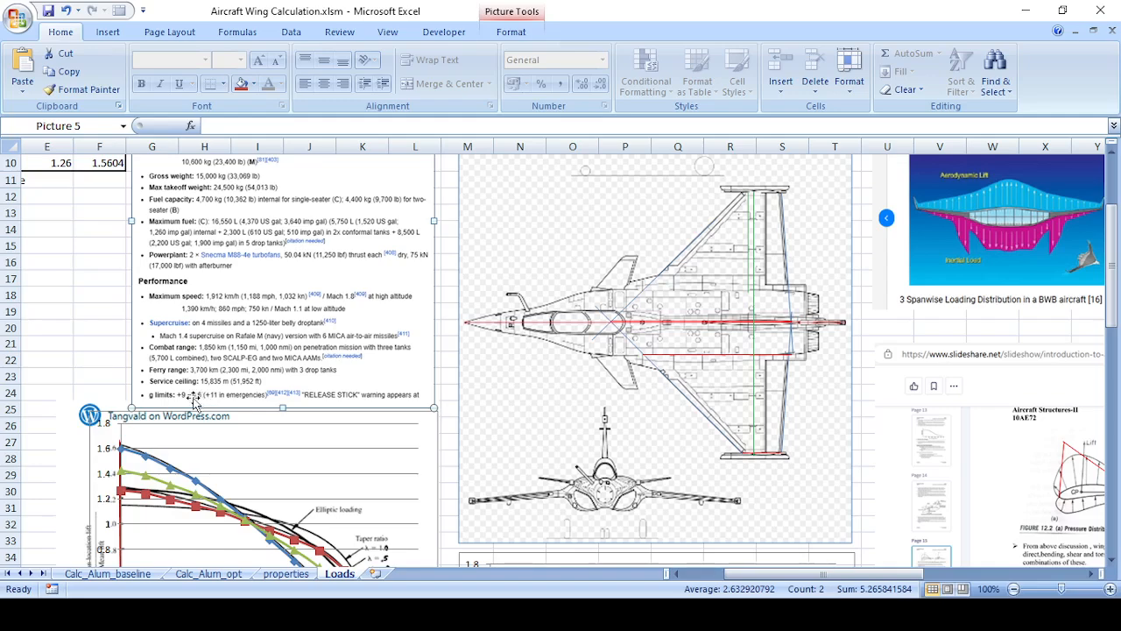
scroll(233, 362, "up", 1)
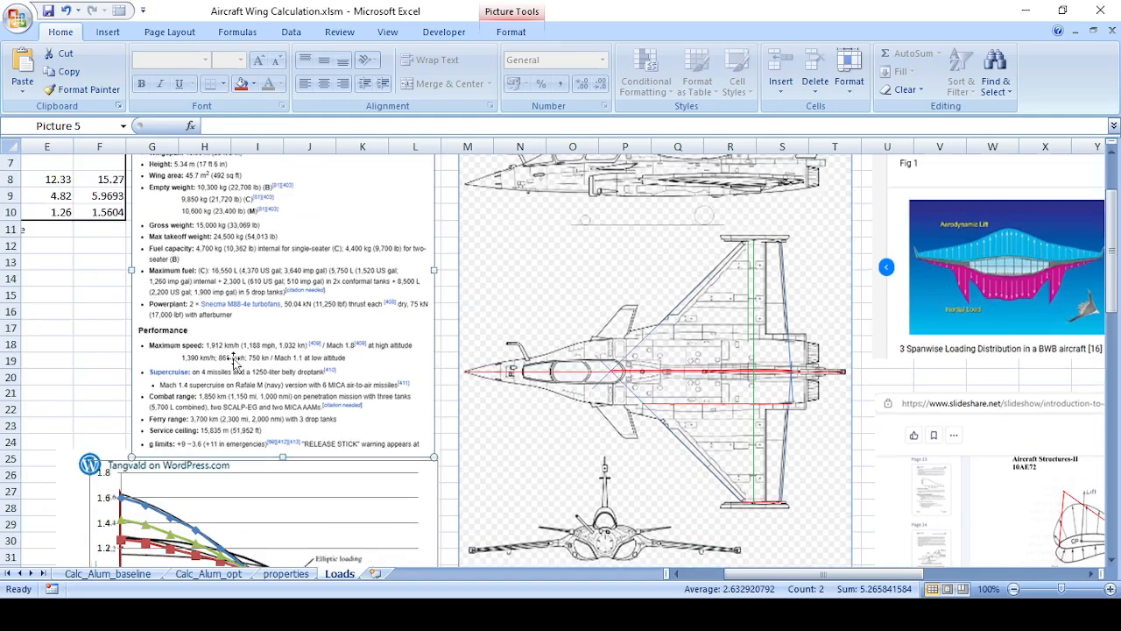
scroll(234, 361, "up", 1)
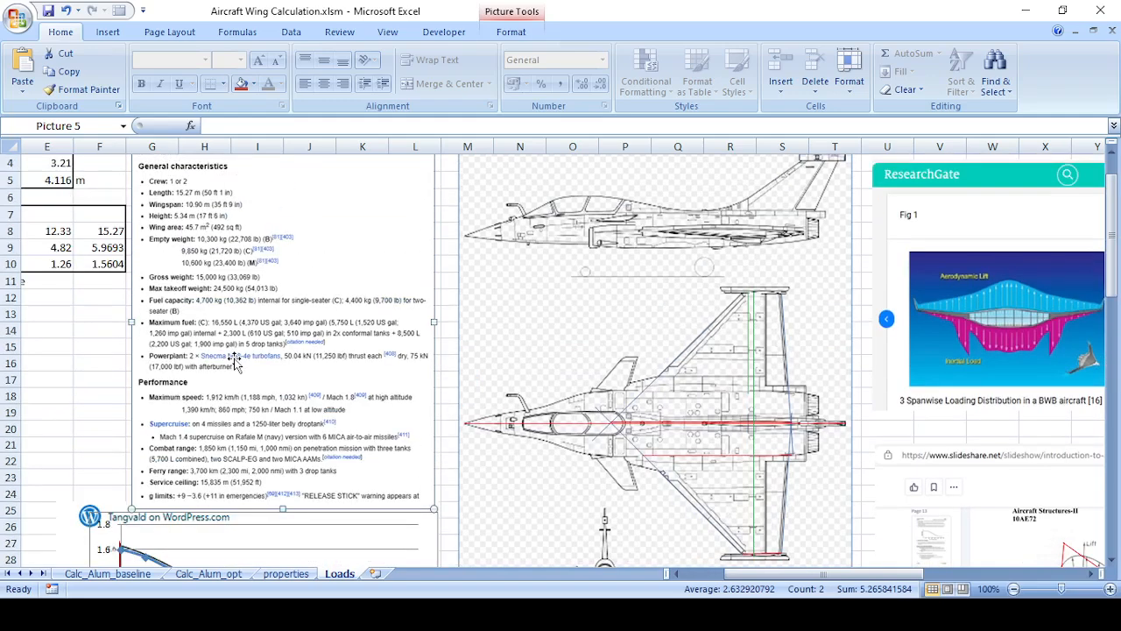
Examine the typical fighter limit loads figure beneath the spanwise load charts on the Loads sheet.
scroll(340, 373, "down", 10)
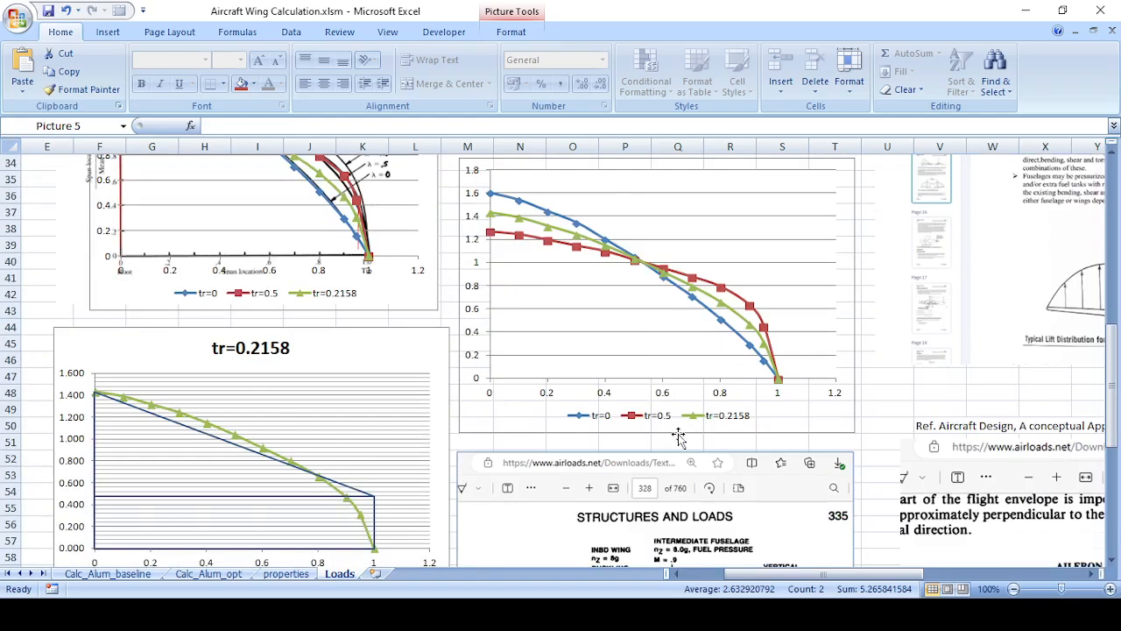
scroll(679, 435, "down", 5)
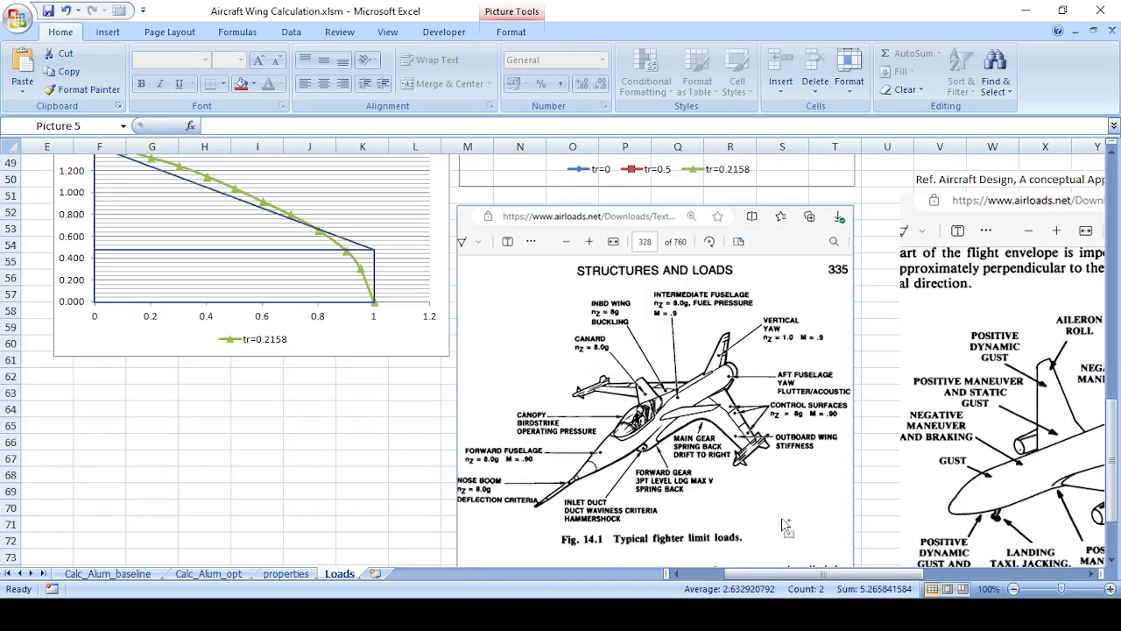
scroll(786, 524, "down", 1, "ctrl")
scroll(725, 449, "down", 1)
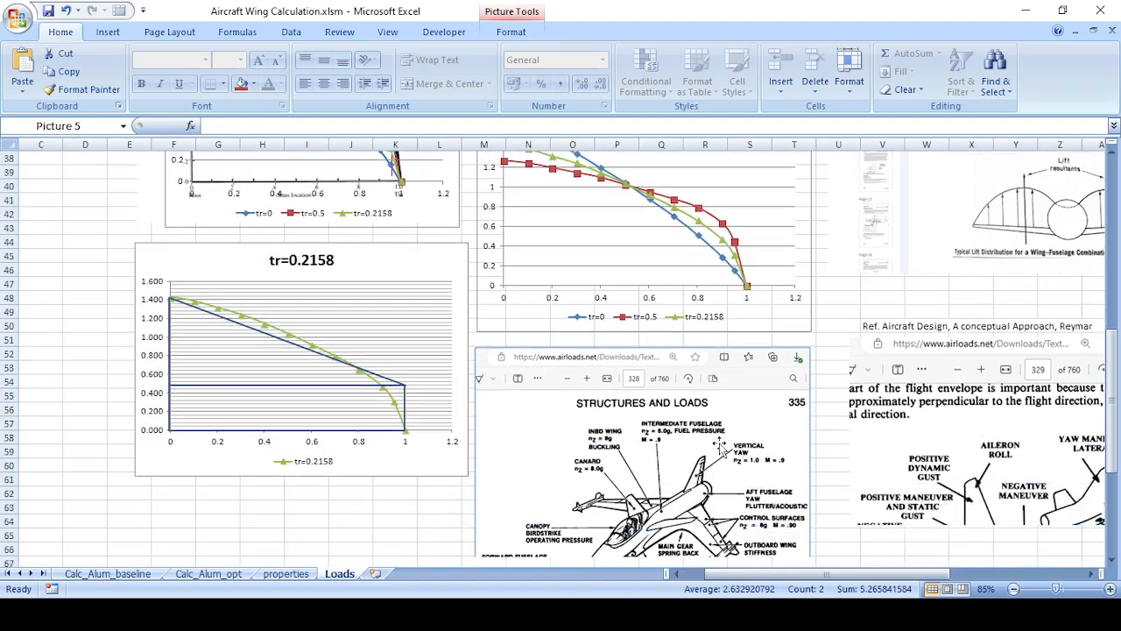
scroll(786, 470, "down", 1)
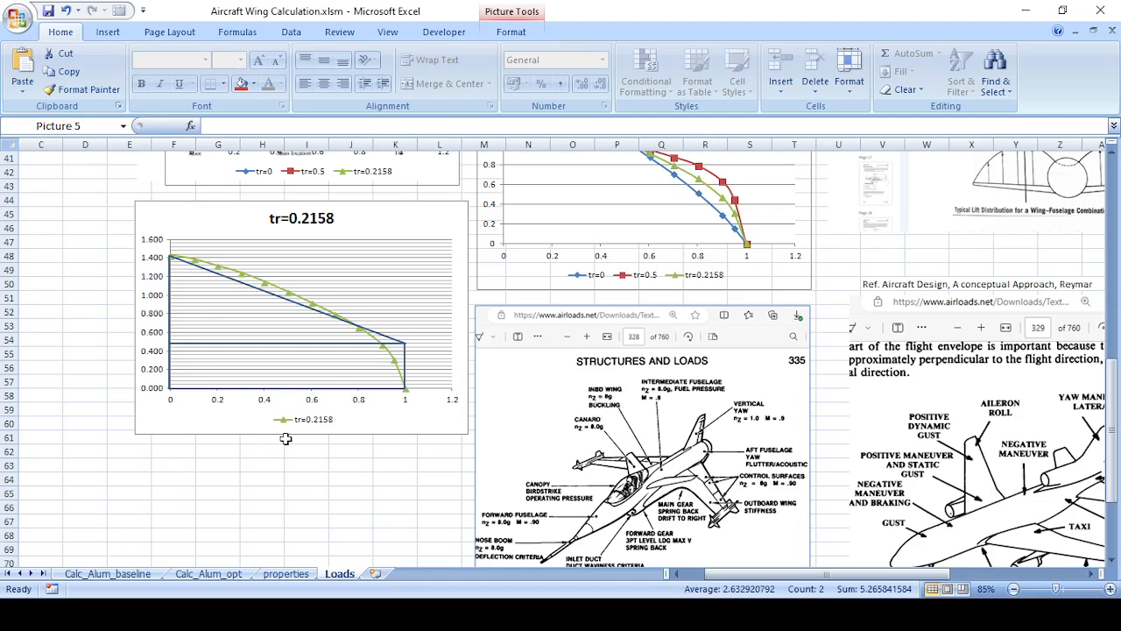
Review the wing dimensions and aircraft three-view drawing alongside the taper-ratio curves overlaid on the reference plot.
scroll(285, 438, "up", 11)
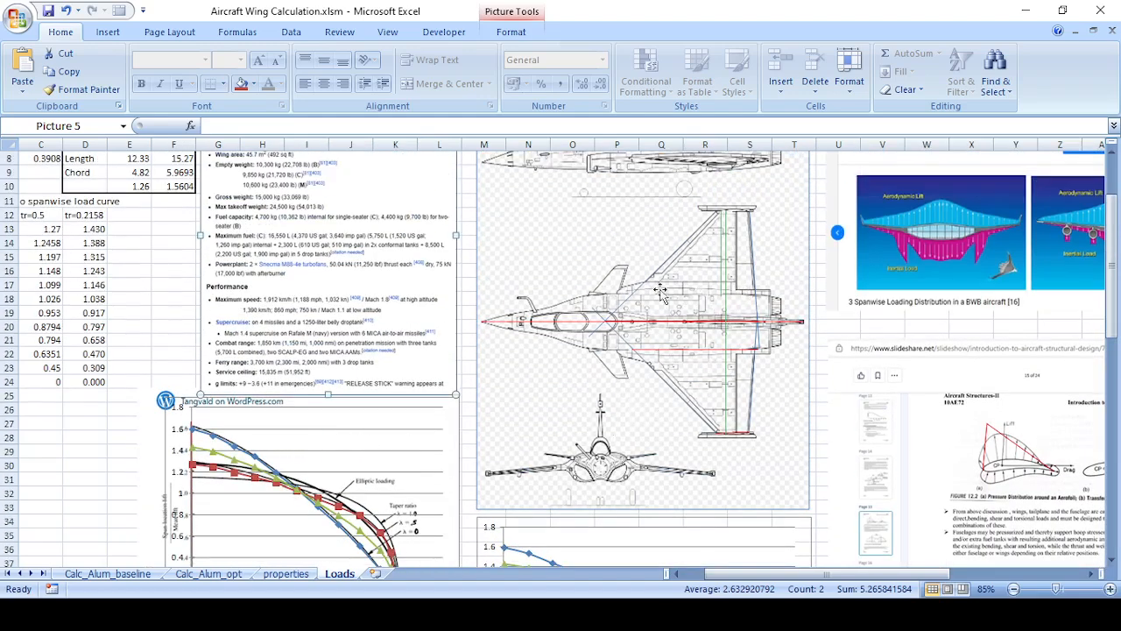
scroll(263, 212, "up", 1)
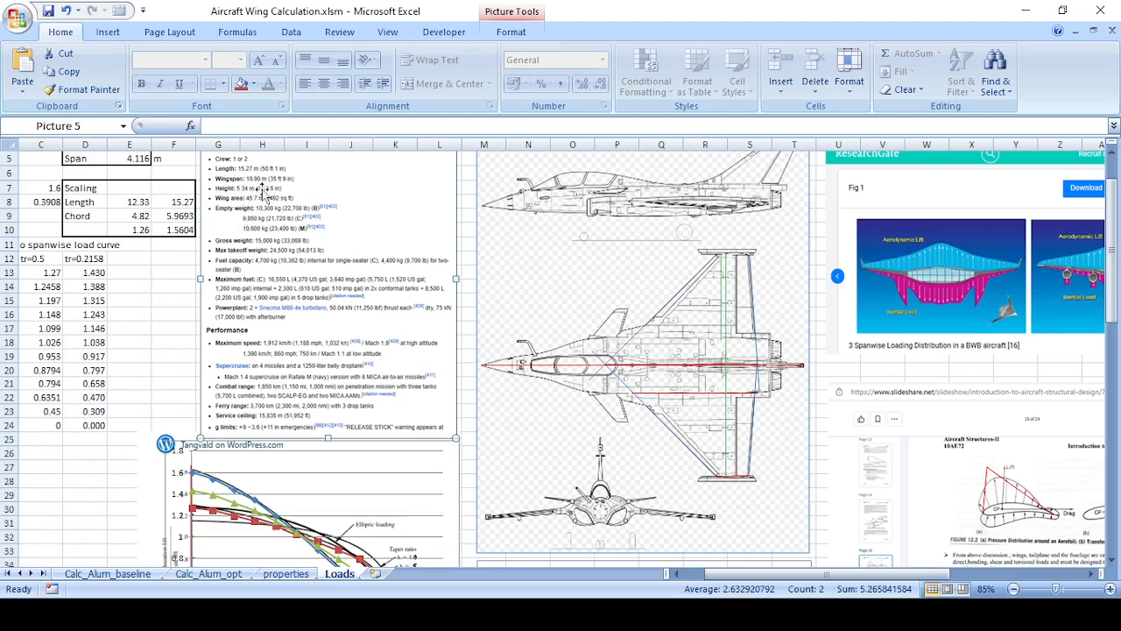
scroll(622, 421, "down", 3)
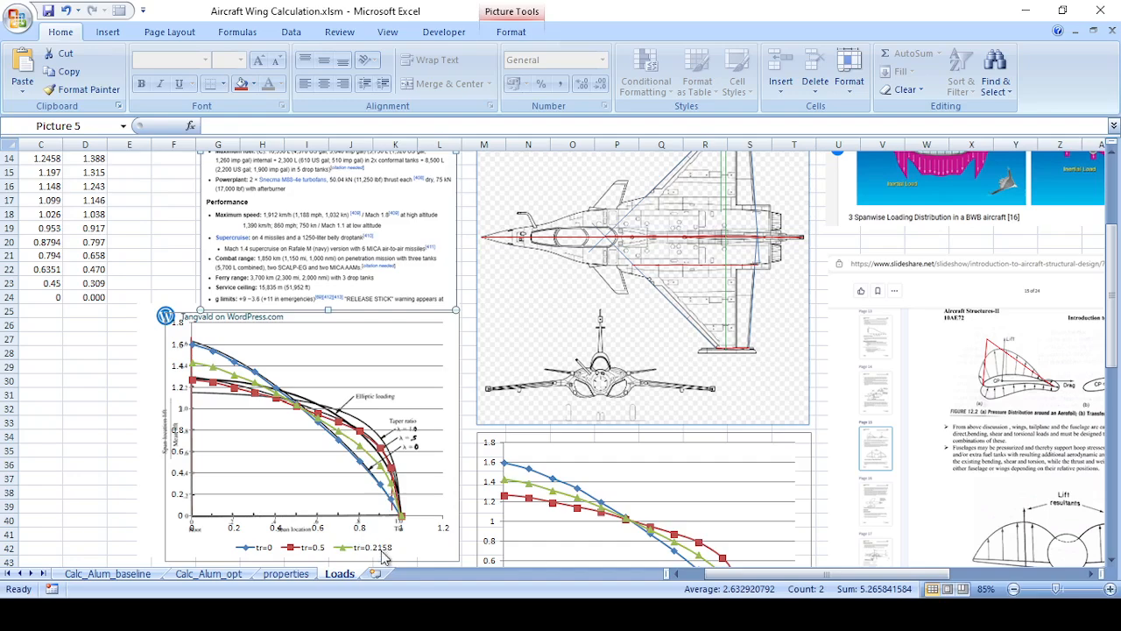
scroll(391, 484, "up", 2)
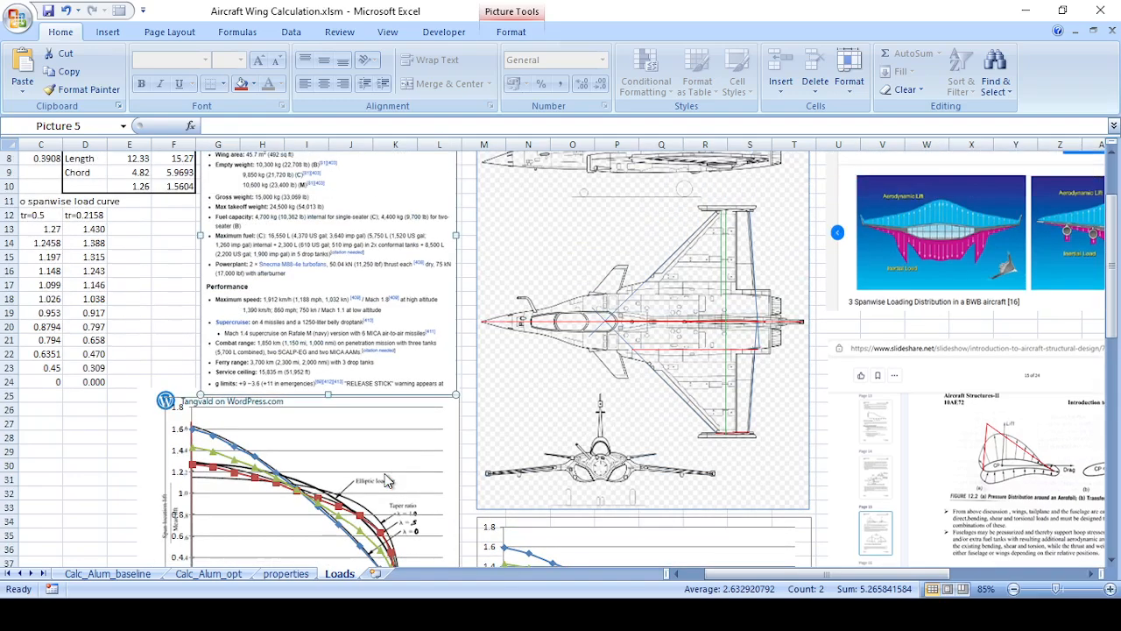
scroll(403, 435, "down", 2)
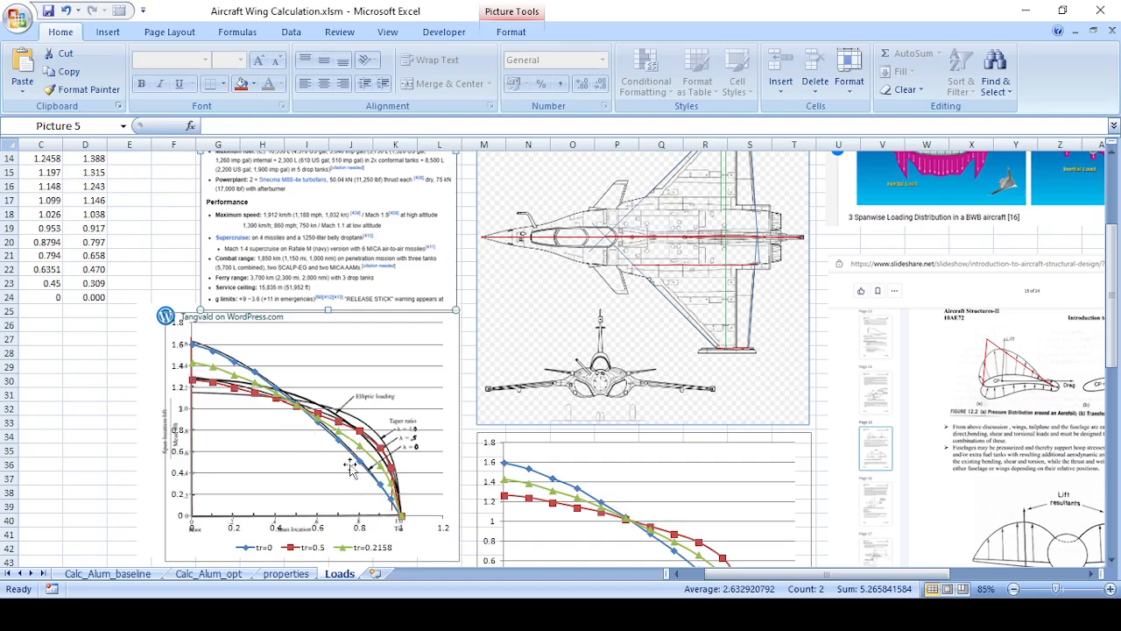
Compare the taper-ratio load charts, including the separate tr=0.2158 chart, with the wing planform in the three-view drawing.
scroll(743, 511, "down", 2)
scroll(743, 512, "down", 1)
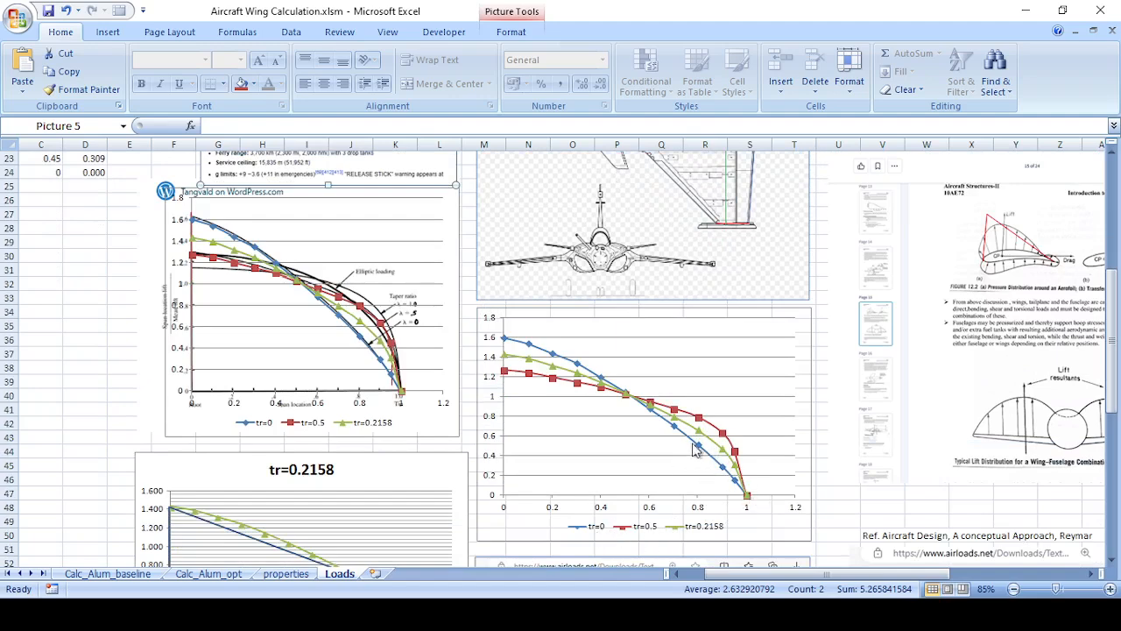
scroll(479, 396, "up", 2)
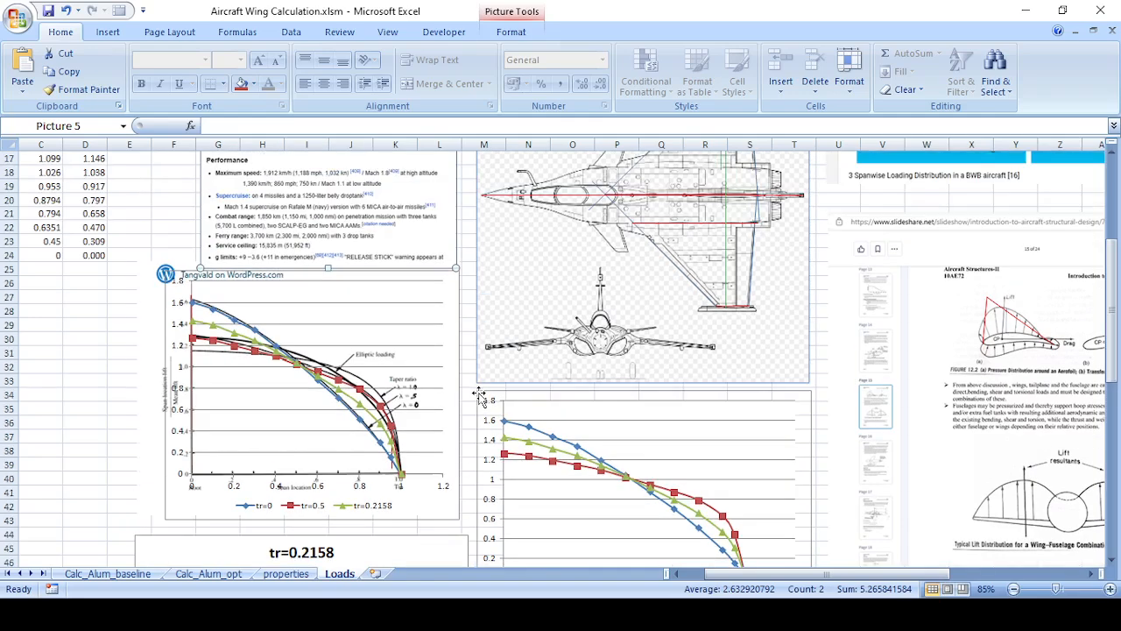
scroll(480, 396, "down", 5)
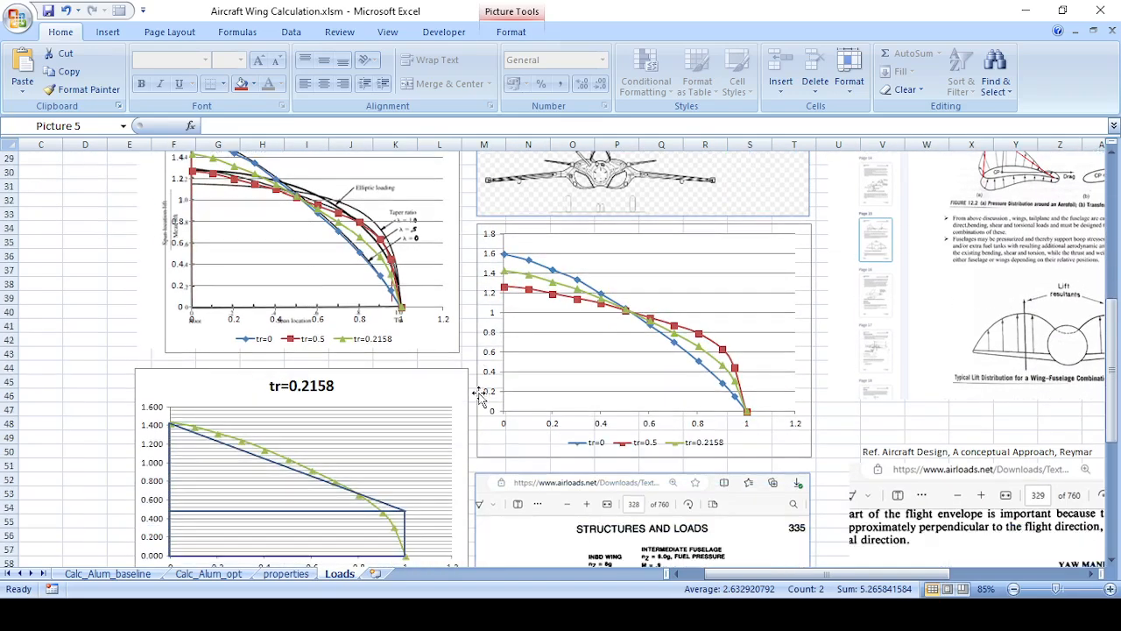
scroll(477, 396, "down", 1)
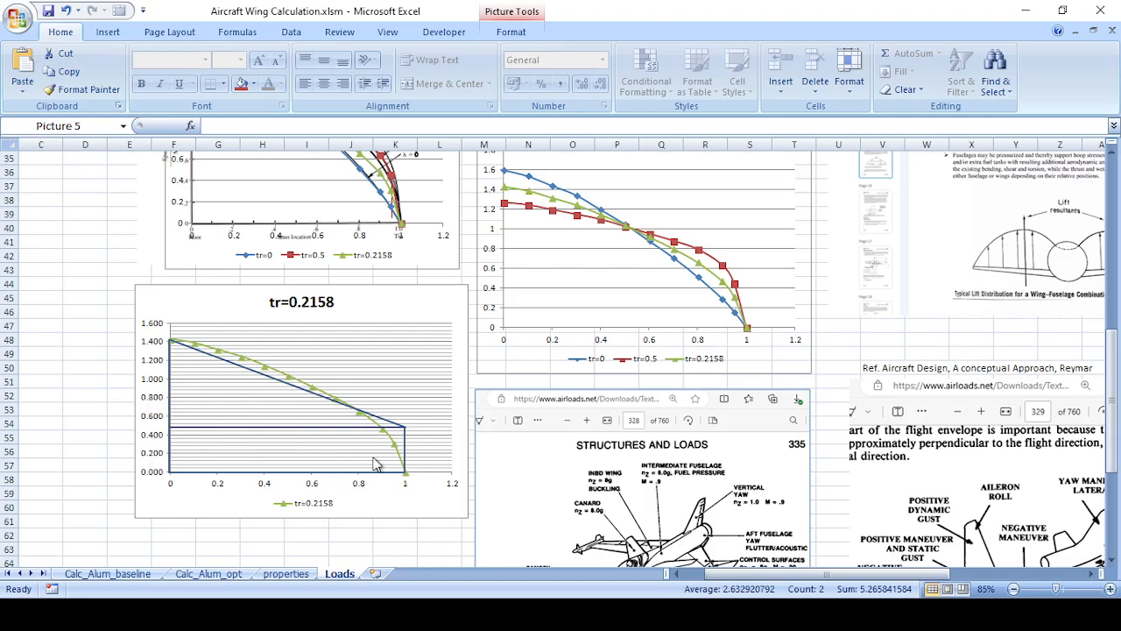
scroll(390, 467, "up", 5)
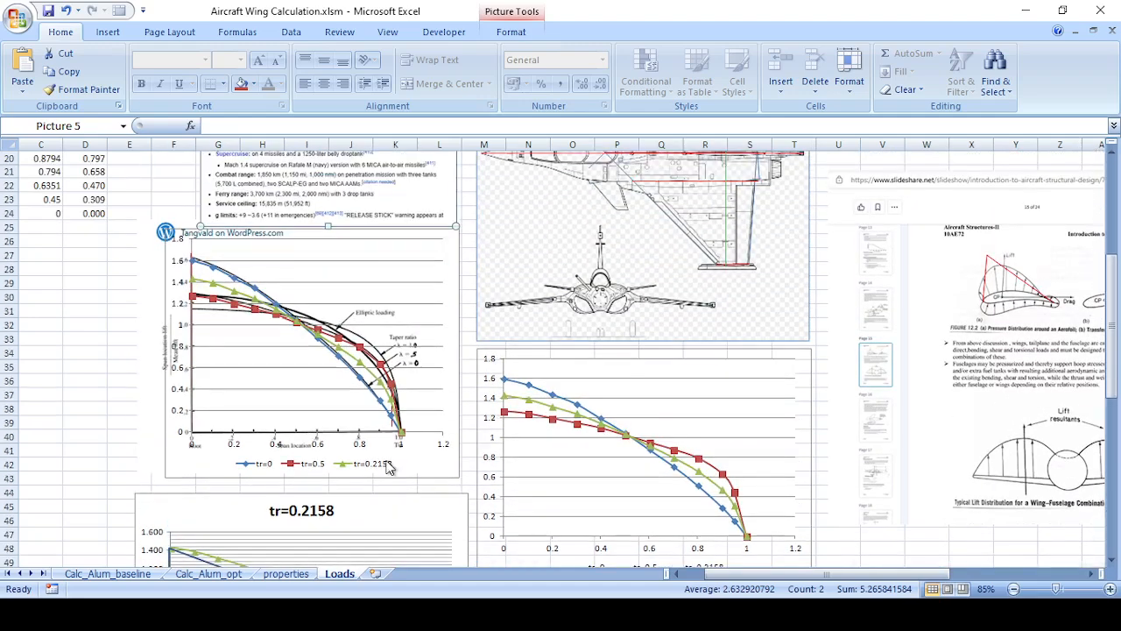
scroll(552, 471, "up", 1)
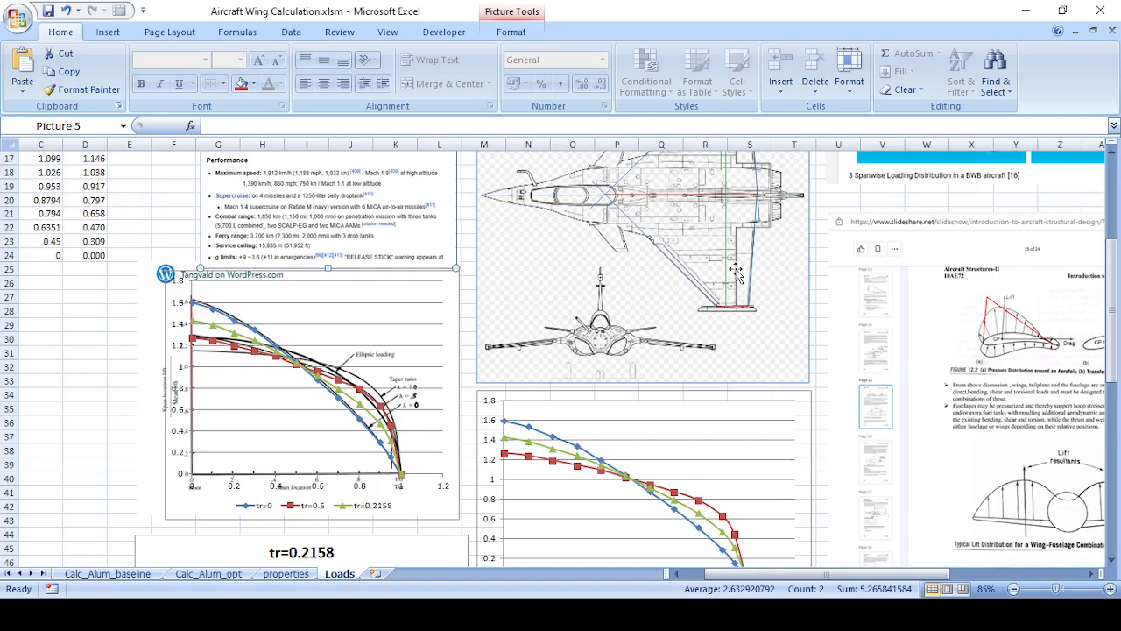
scroll(736, 273, "up", 3)
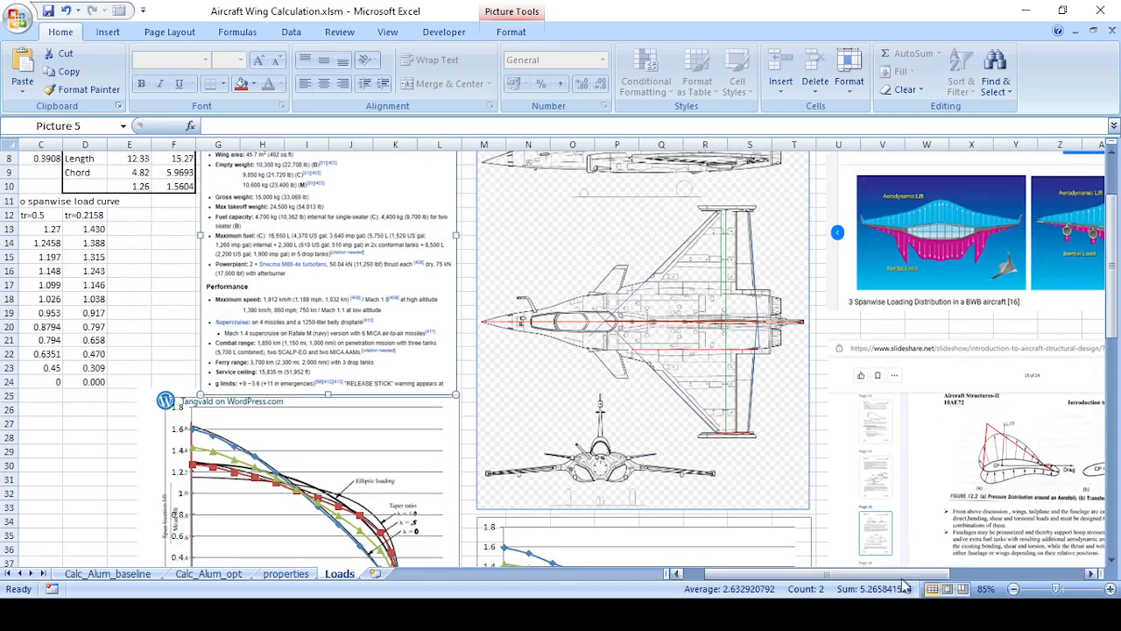
Examine the spanwise loading distribution images and the airfoil pressure distribution figure on the Loads sheet.
left_click_drag(907, 575, 976, 581)
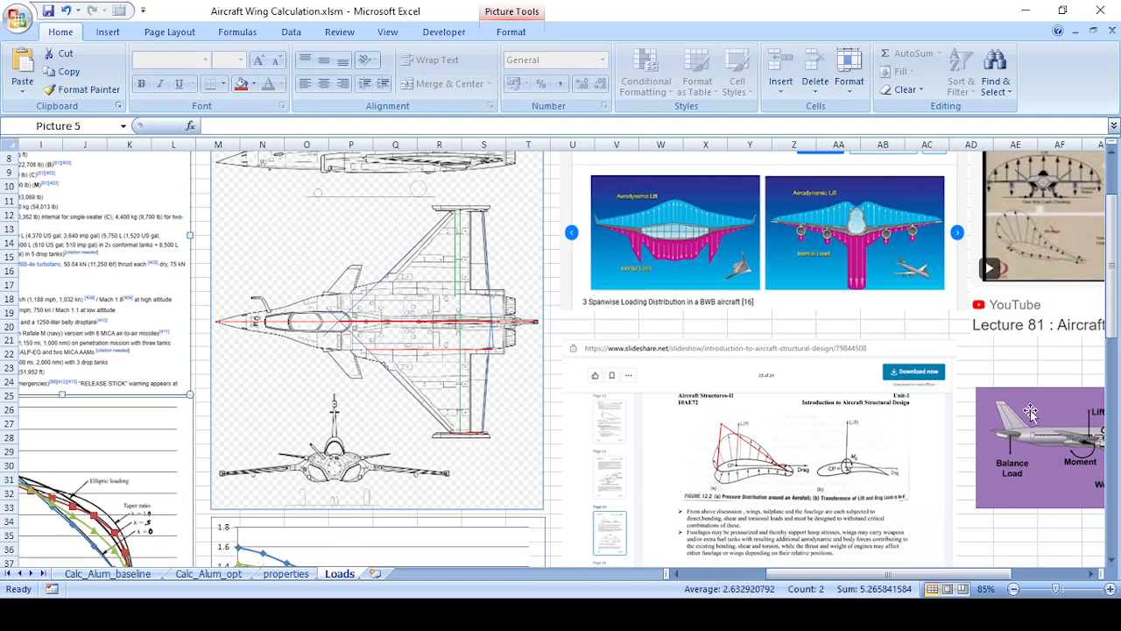
scroll(898, 429, "down", 1, "ctrl")
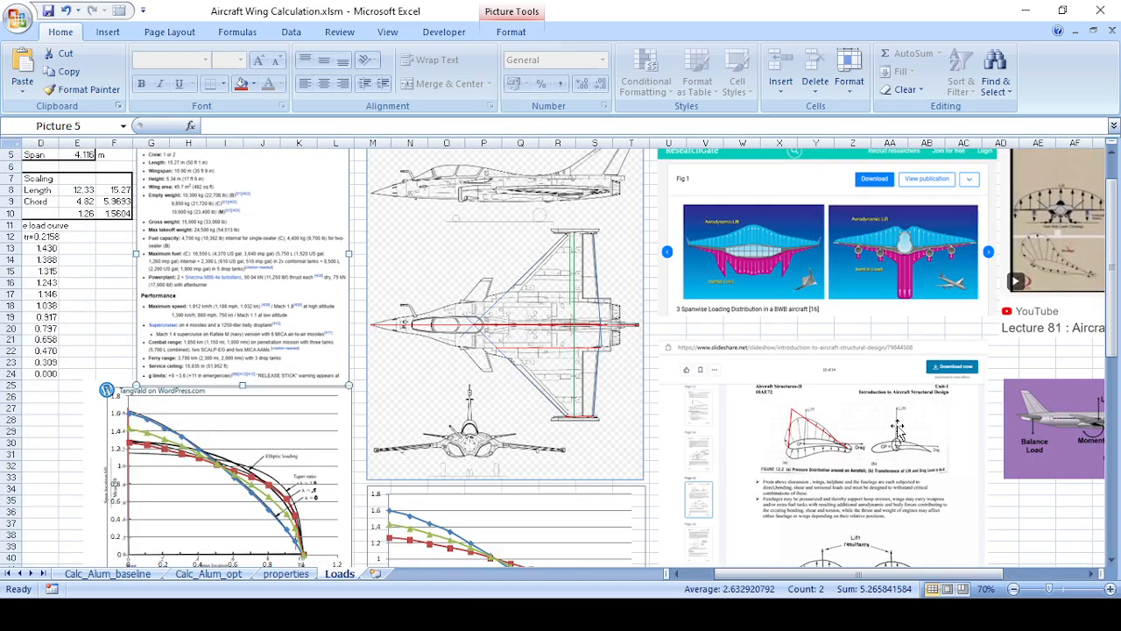
left_click_drag(916, 576, 867, 594)
scroll(651, 462, "up", 2)
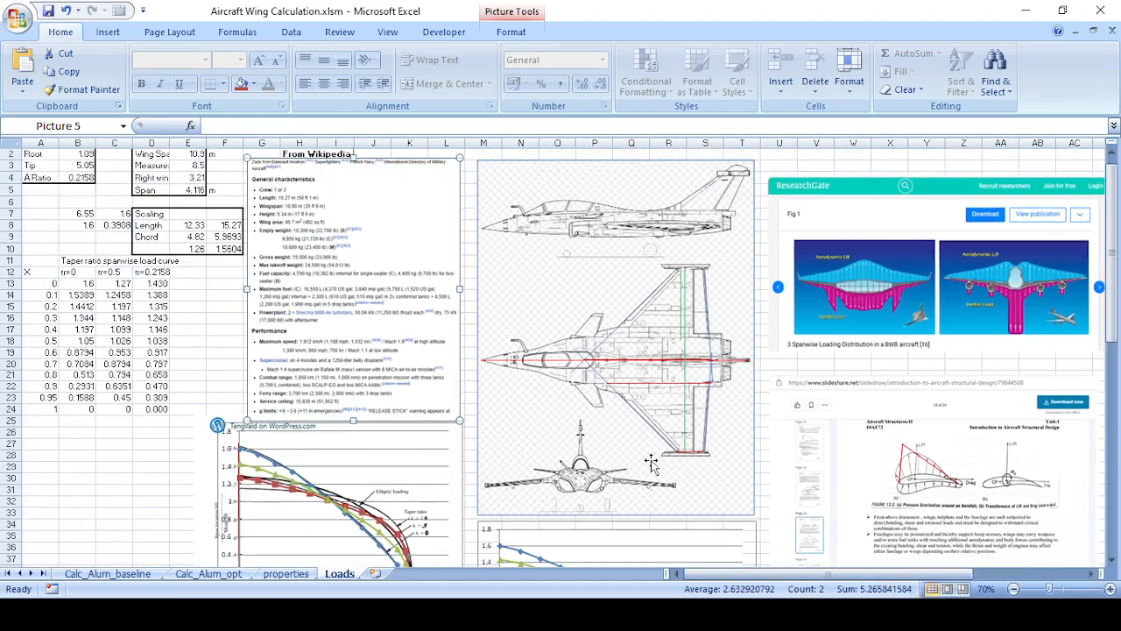
Examine the typical fighter limit loads and L1011 critical loads figures on the Loads sheet.
scroll(651, 463, "down", 7)
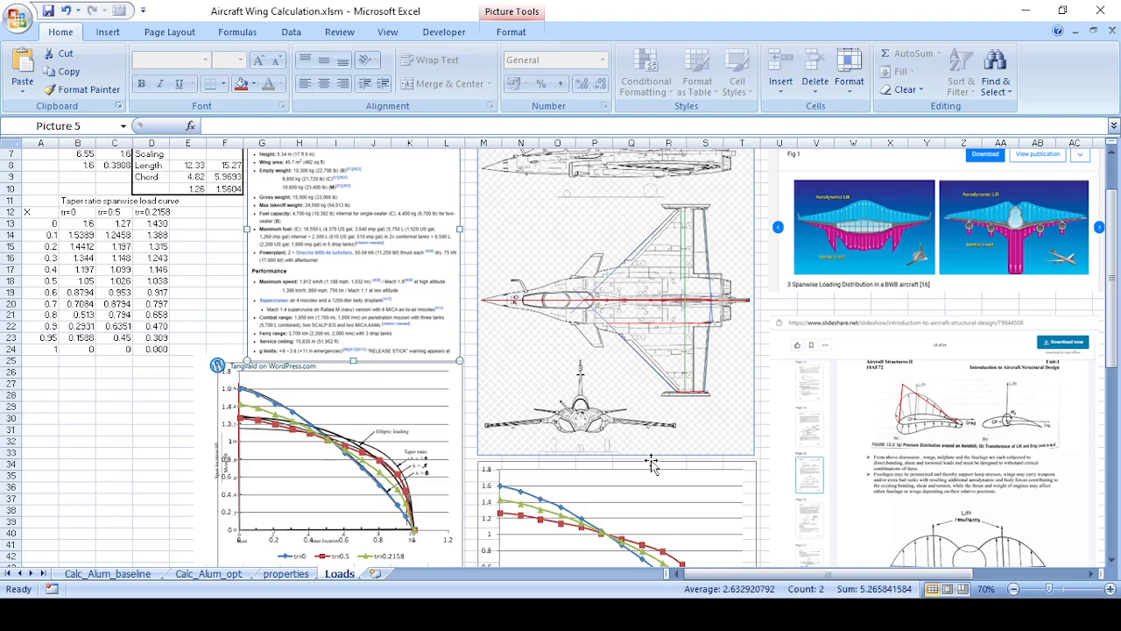
scroll(651, 462, "down", 12)
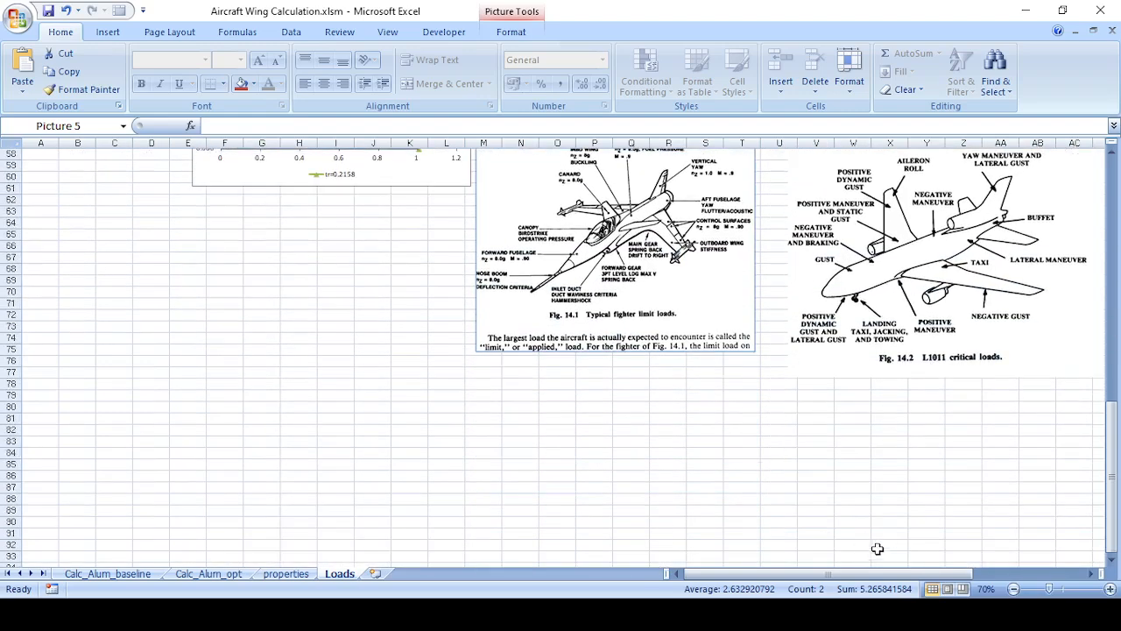
left_click_drag(874, 573, 898, 578)
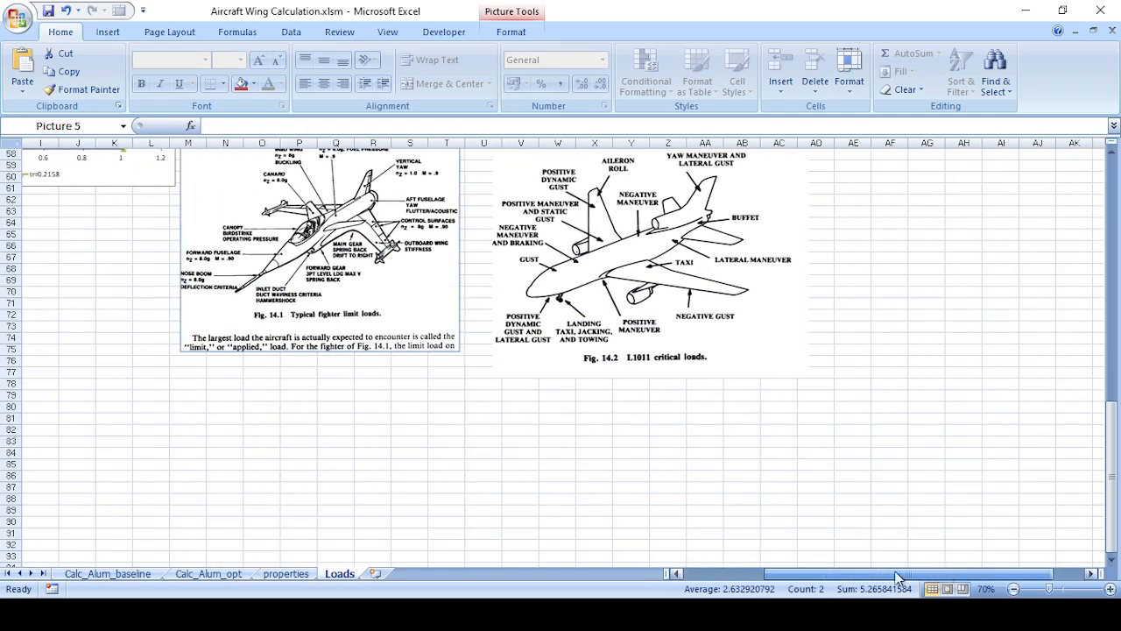
Examine the figure comparing the Aerodynamics, Stress and Production Group aircraft designs on the properties sheet.
left_click(286, 573)
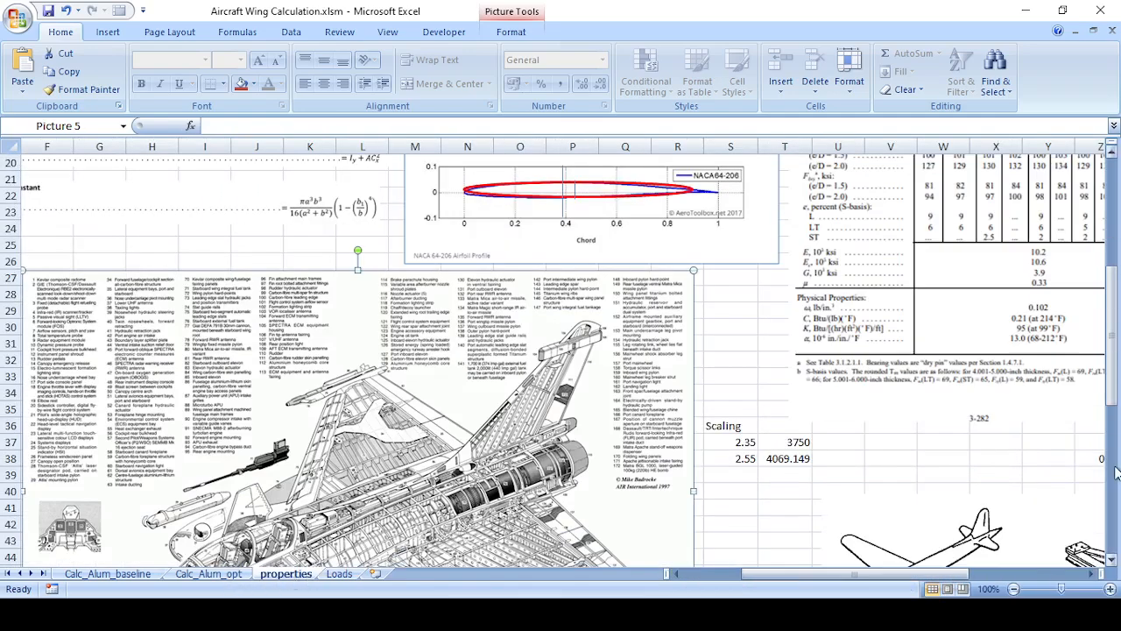
scroll(1033, 465, "down", 3)
left_click(1022, 513)
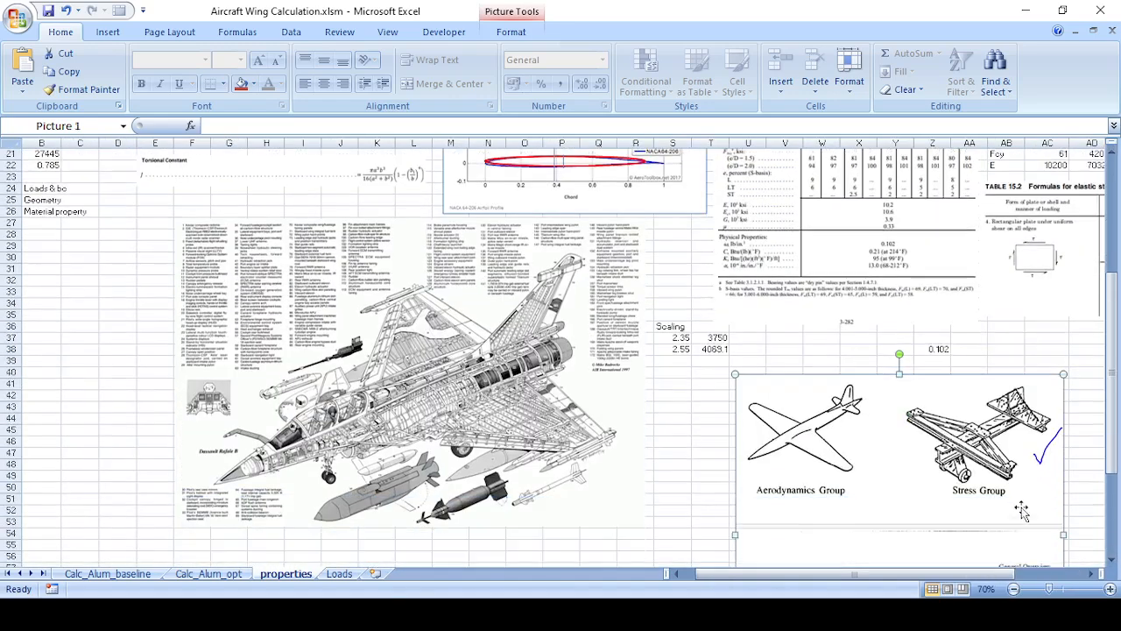
scroll(1055, 473, "down", 1)
scroll(1056, 475, "down", 1)
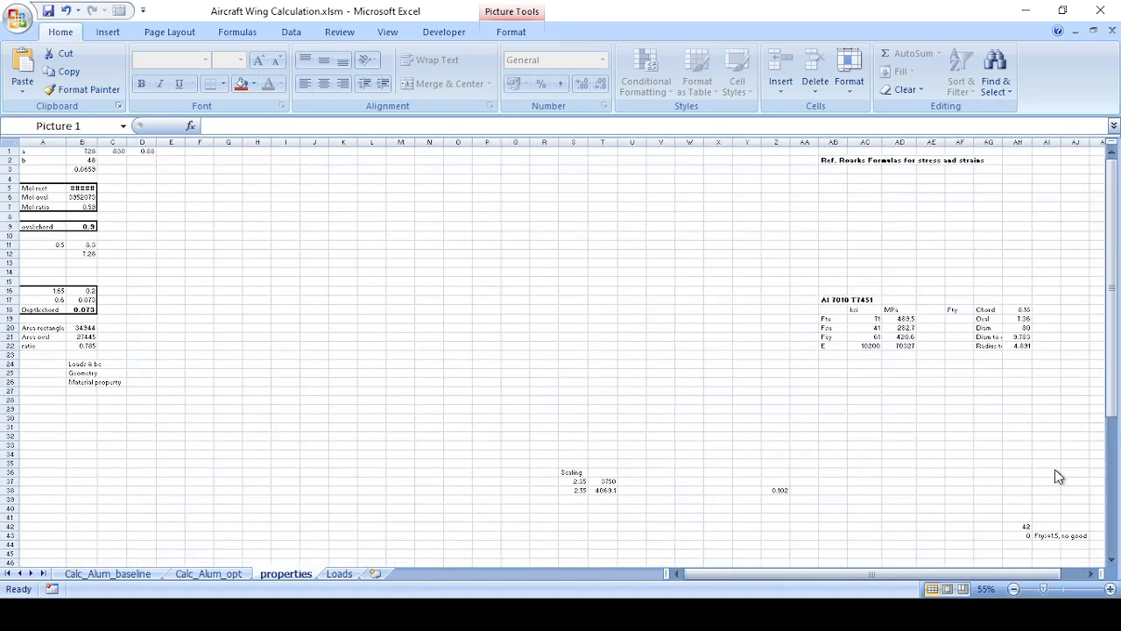
scroll(1055, 474, "down", 2)
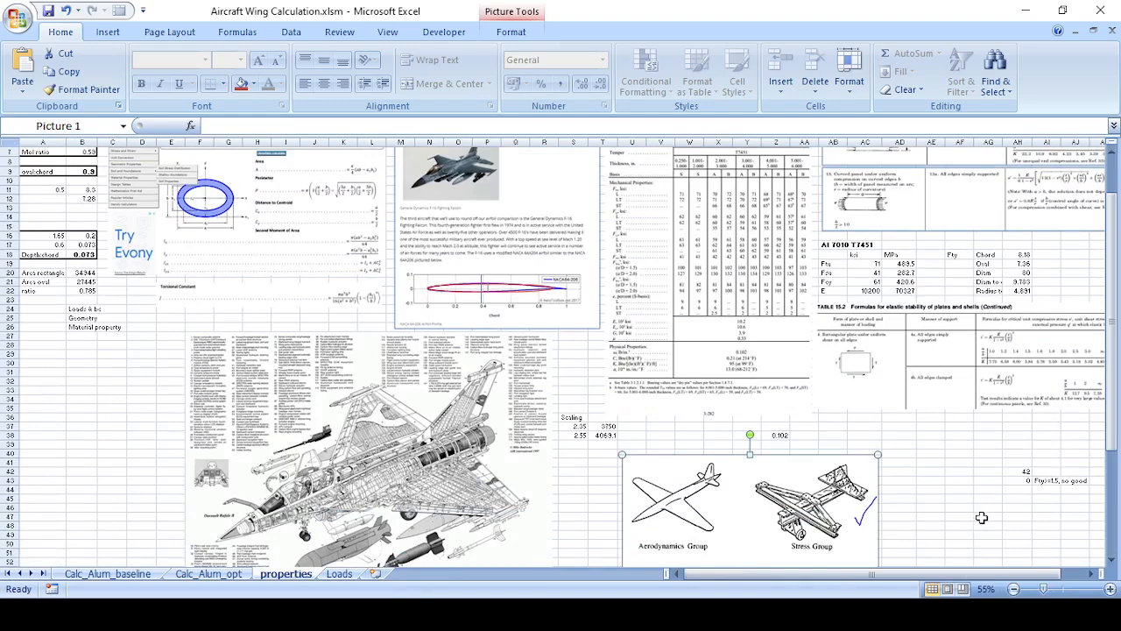
left_click(1110, 589)
left_click(1110, 589)
left_click(1110, 589)
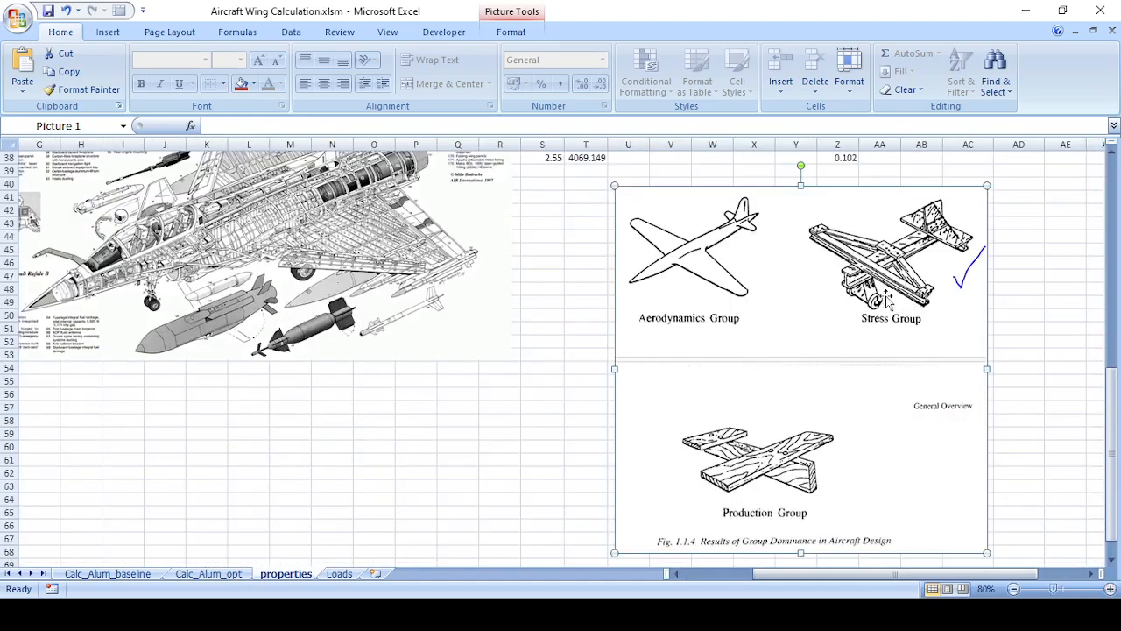
Compare the NACA 64-206 airfoil profile in the F-16 article with the hollow oval geometric properties reference.
scroll(363, 486, "up", 9)
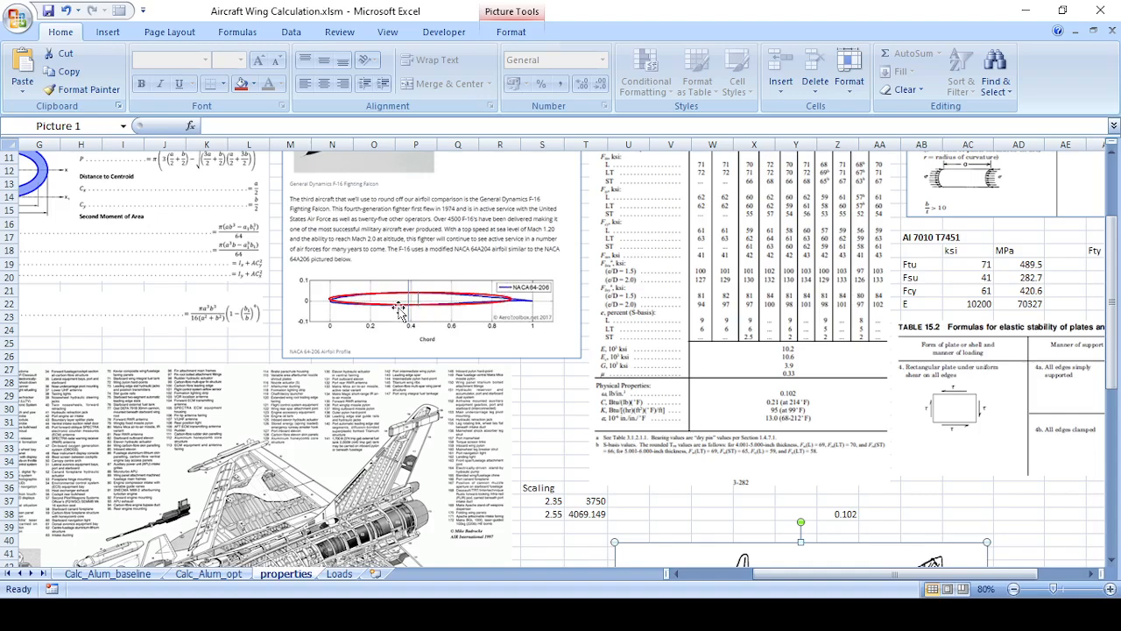
left_click_drag(796, 576, 751, 586)
scroll(285, 273, "up", 2)
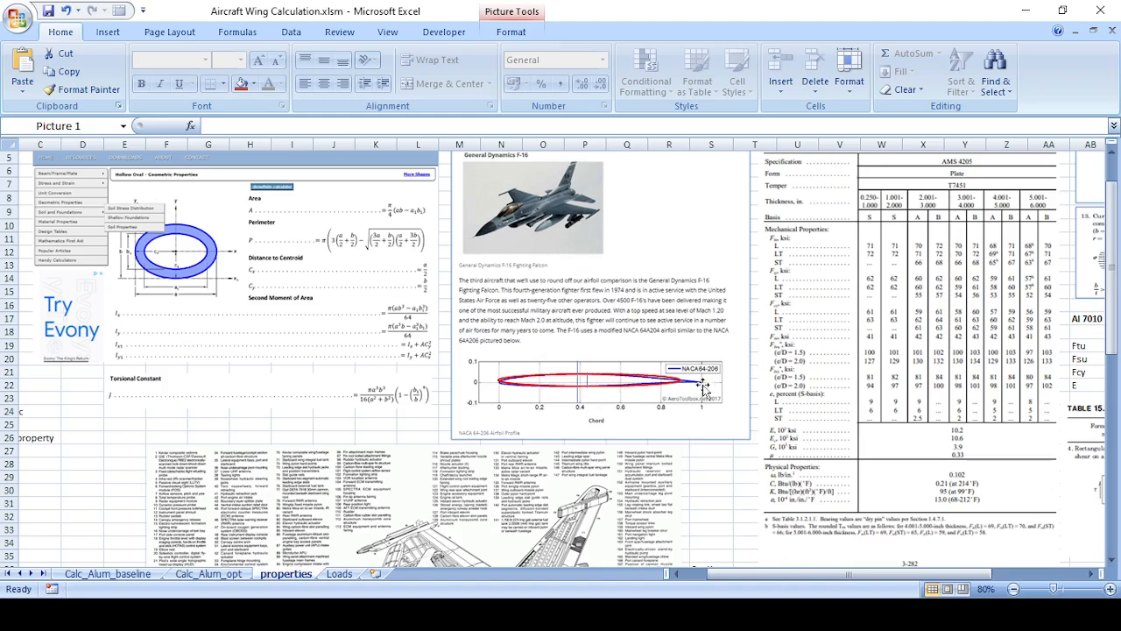
left_click_drag(806, 575, 780, 576)
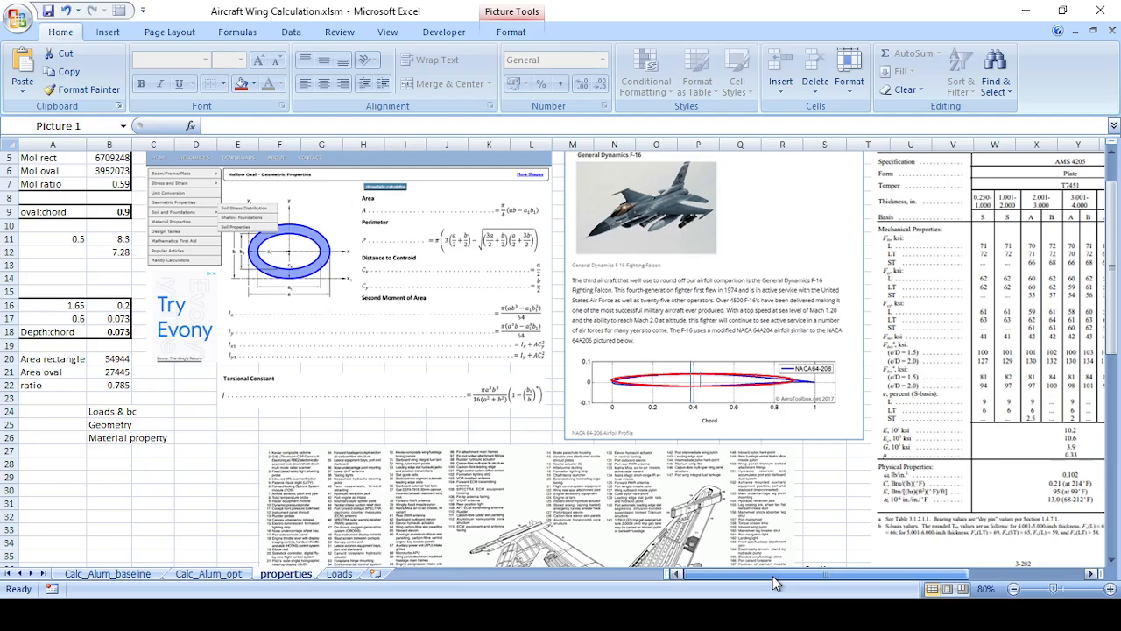
scroll(679, 262, "up", 2)
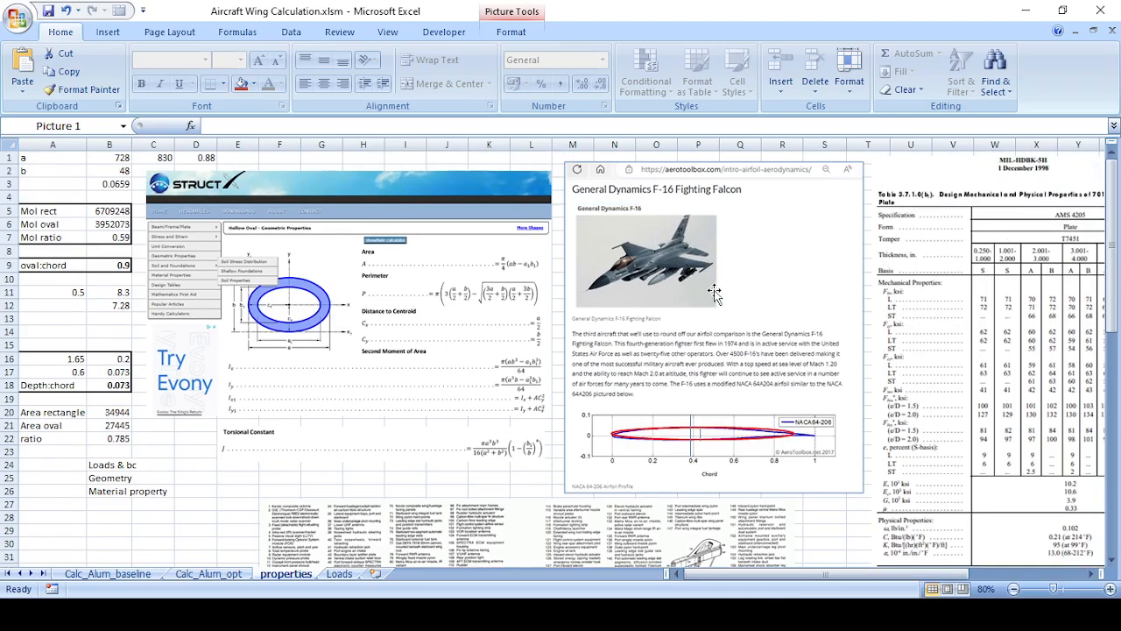
Inspect the depth-to-chord, oval-to-chord, area ratio and moment-of-inertia ratio cells on the properties sheet.
left_click(115, 389)
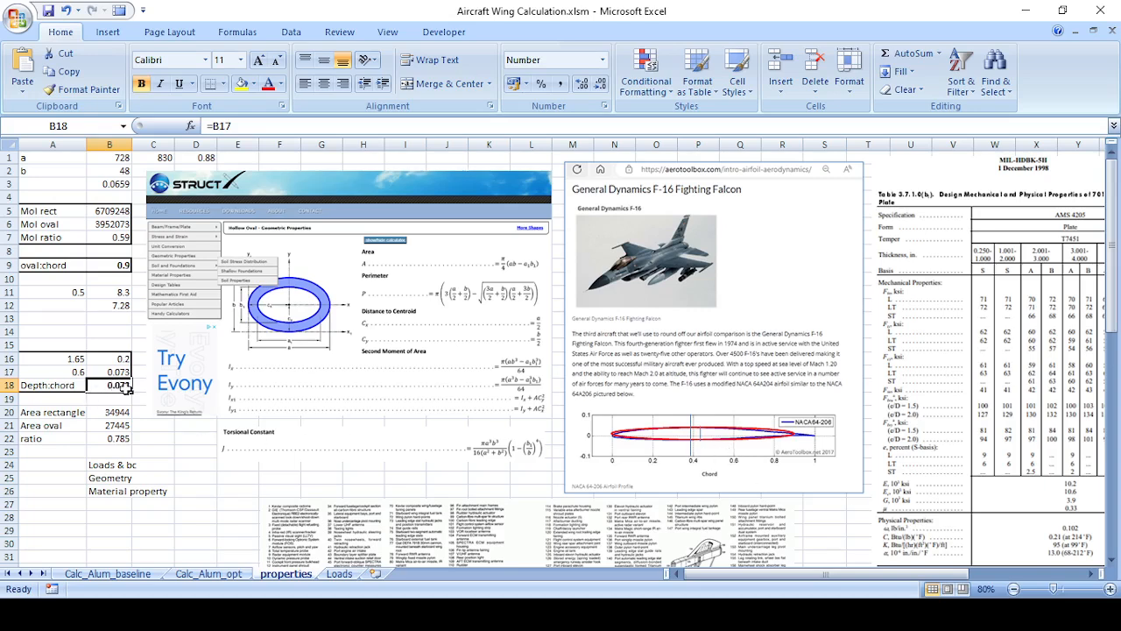
left_click(129, 266)
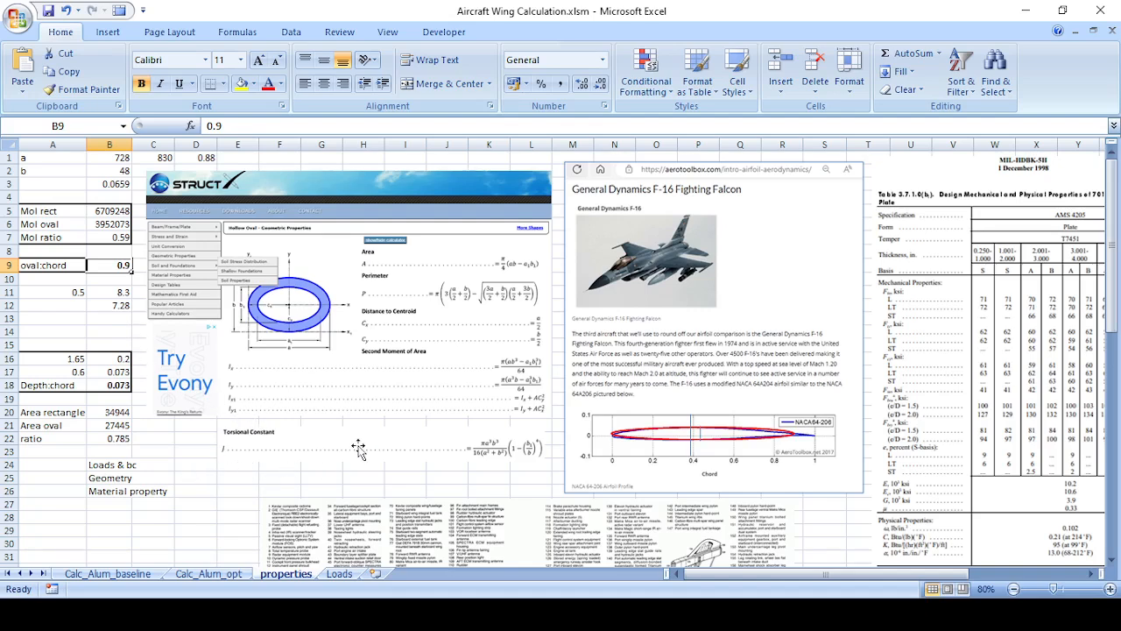
left_click(119, 439)
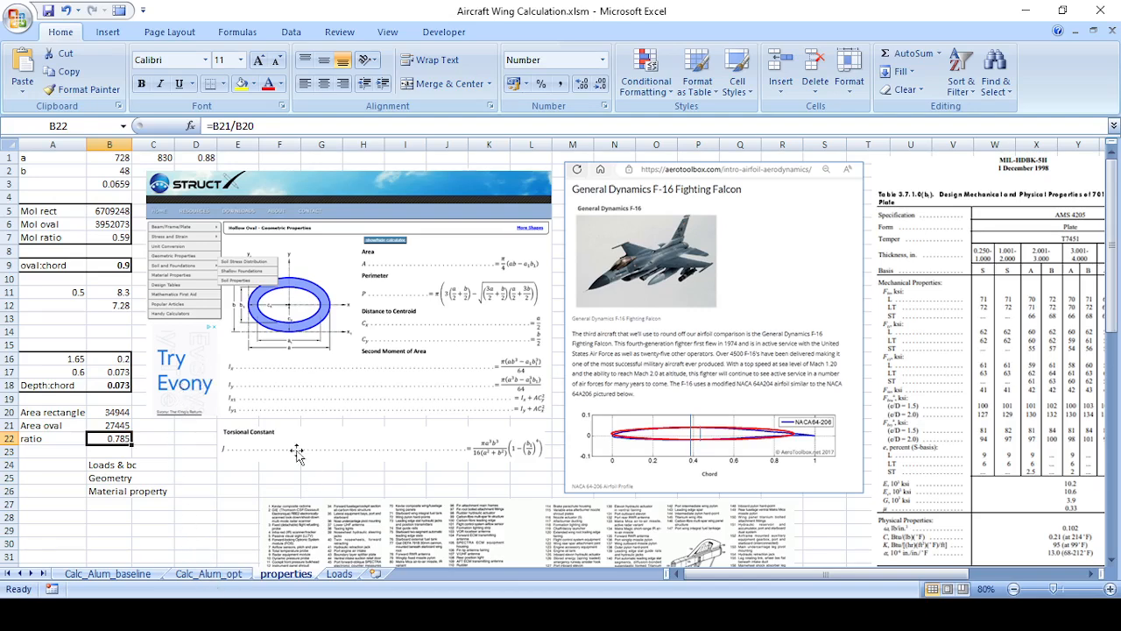
left_click(104, 235)
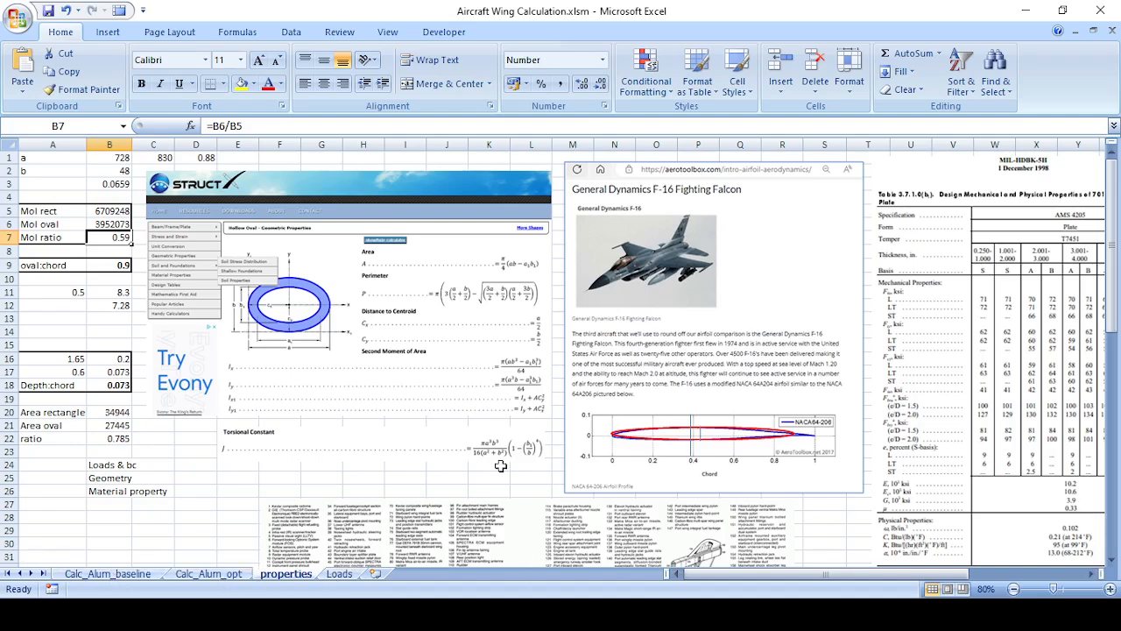
View the Rafale cutaway drawing, and check the first and last wing stations in the Calc_Alum_baseline table.
scroll(501, 466, "down", 7)
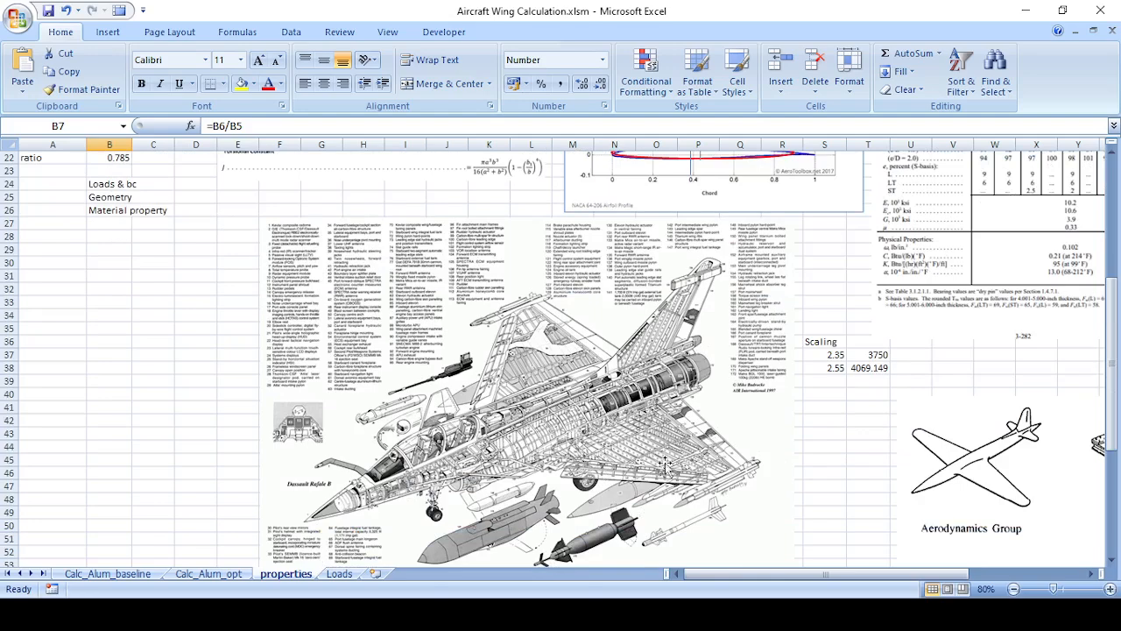
left_click(107, 574)
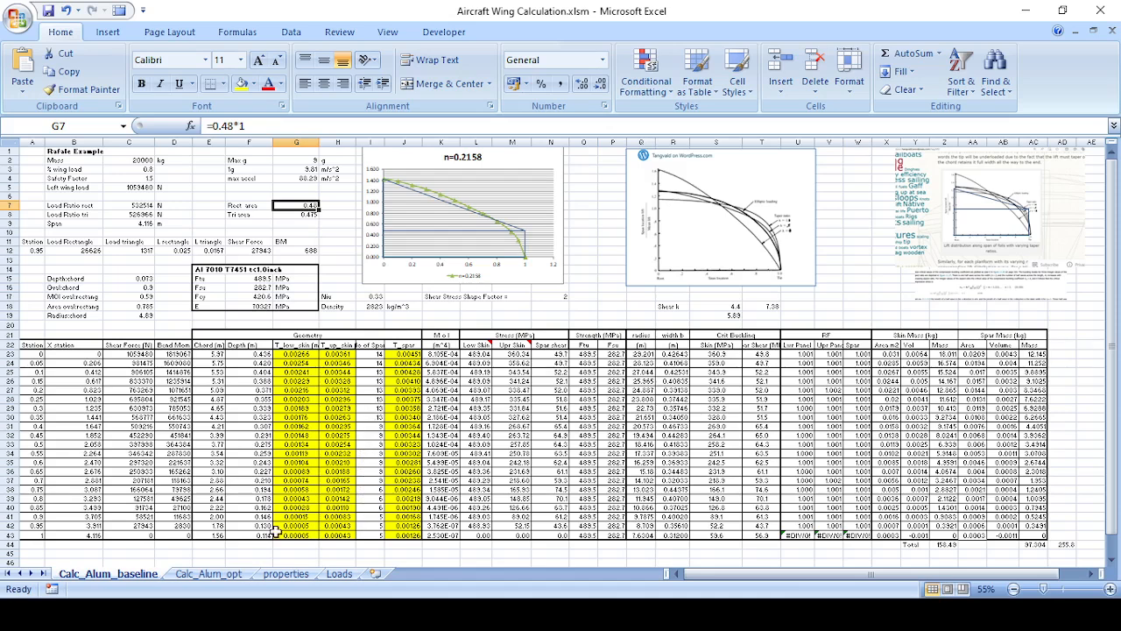
left_click(37, 353)
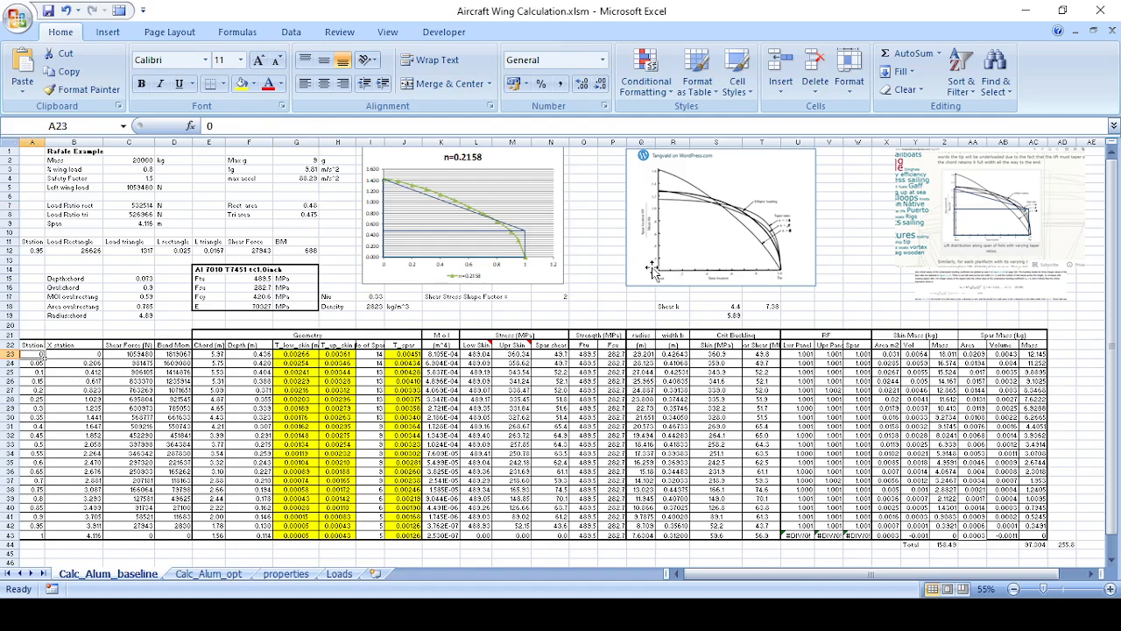
left_click(36, 535)
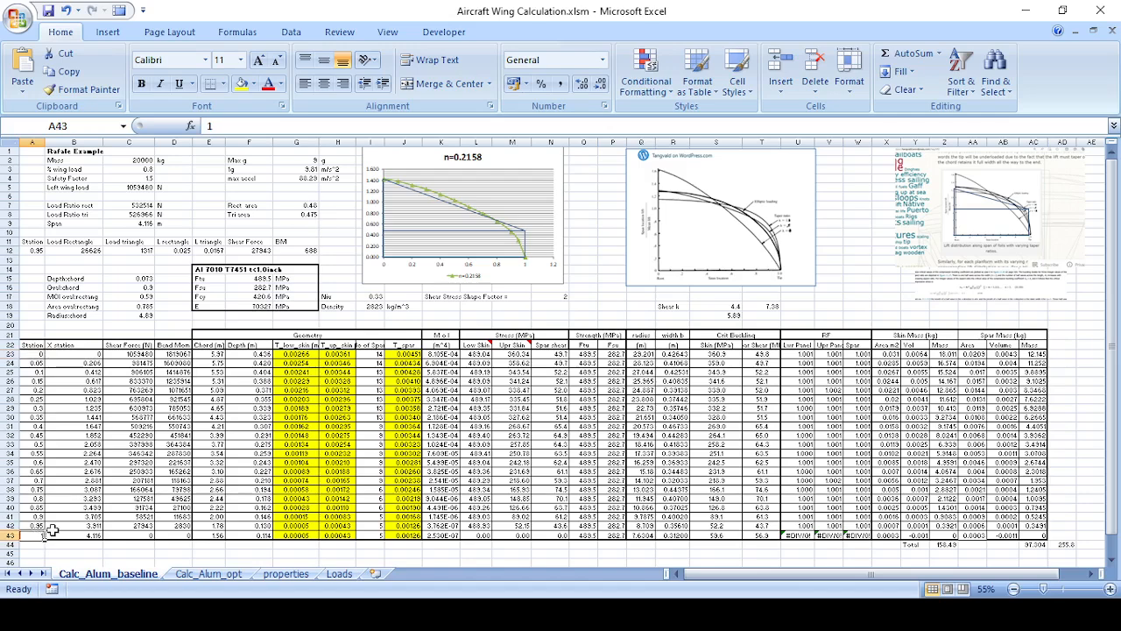
Review the Al 7010 T7451 material data and the plate stability formulas on the properties sheet.
left_click(286, 574)
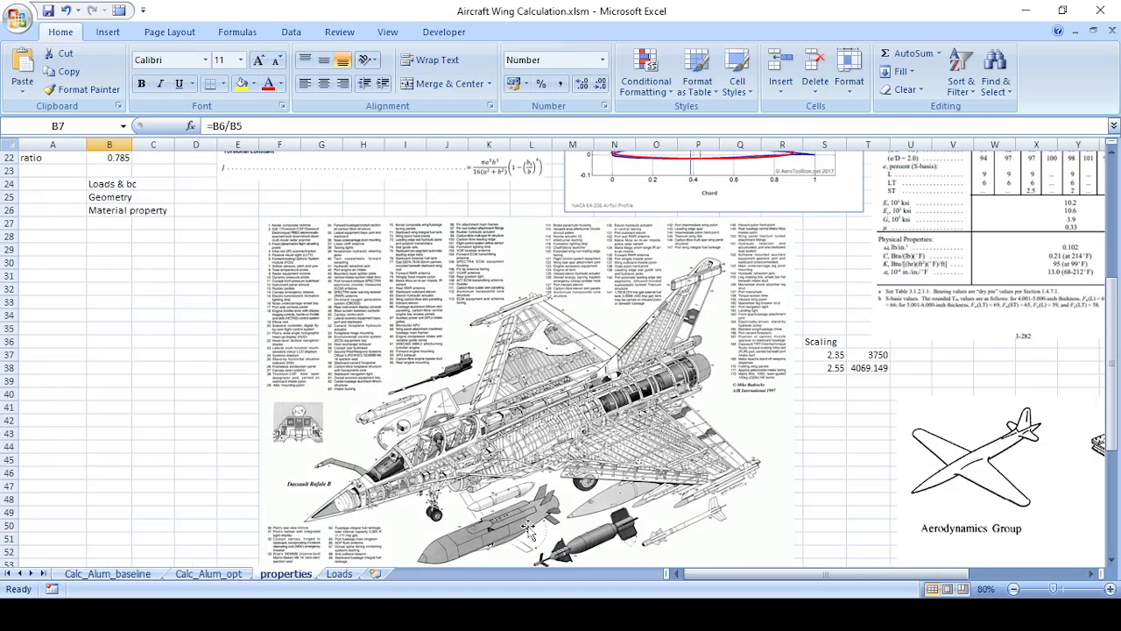
scroll(741, 429, "up", 3)
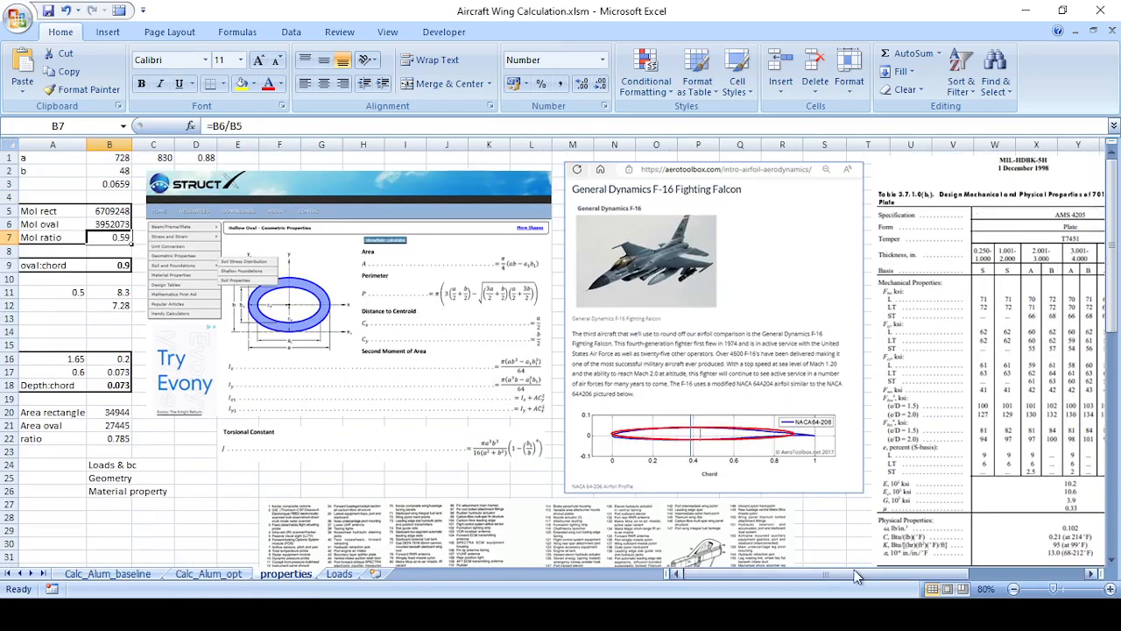
left_click_drag(854, 573, 972, 585)
scroll(864, 493, "down", 5)
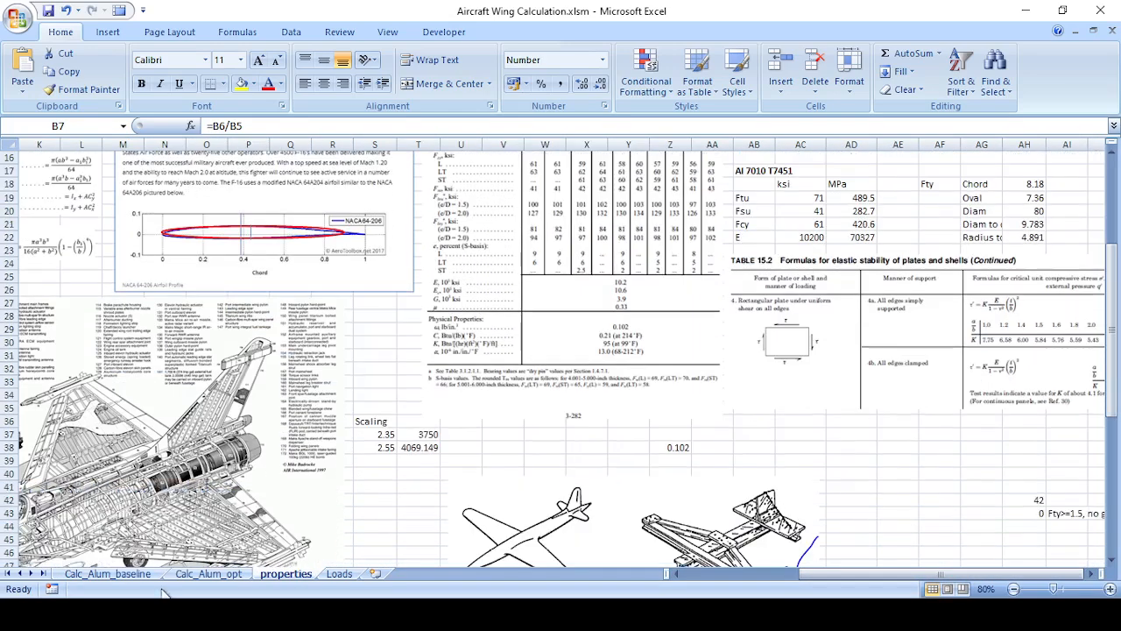
left_click(328, 561)
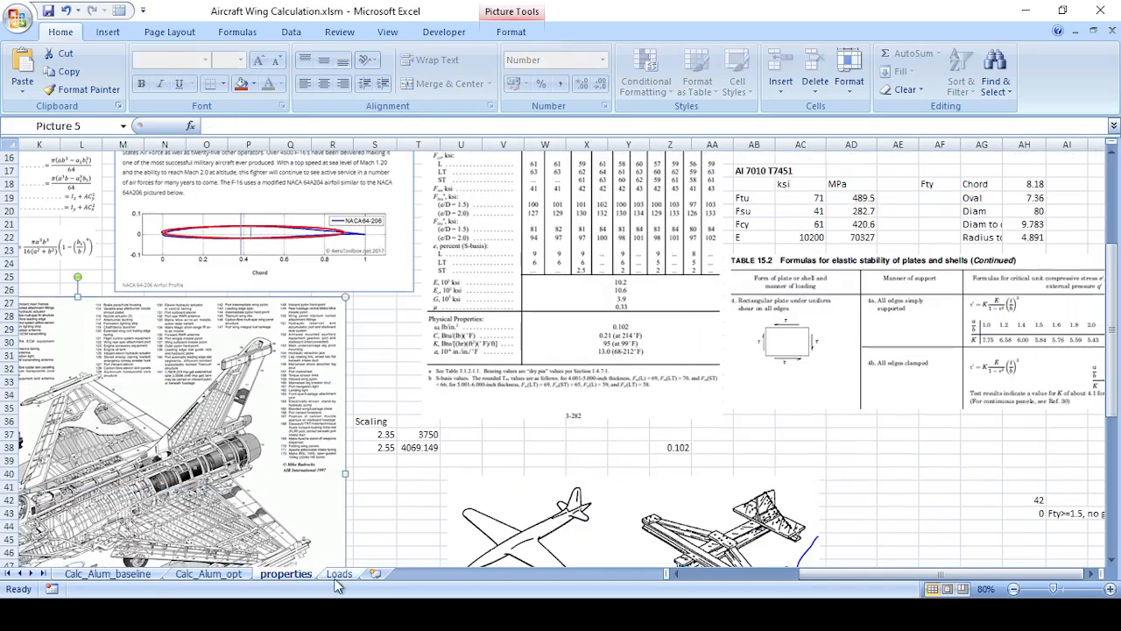
Examine the taper-ratio load chart and the wing planform in the three-view drawing on the Loads sheet.
left_click(340, 575)
scroll(386, 544, "up", 14)
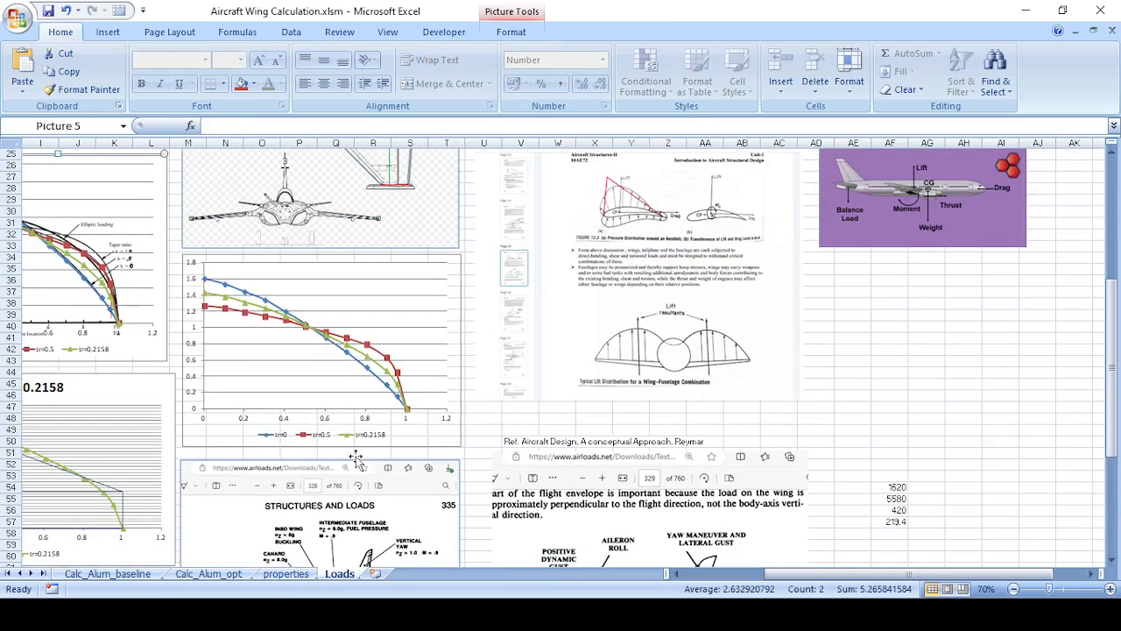
scroll(356, 462, "up", 2)
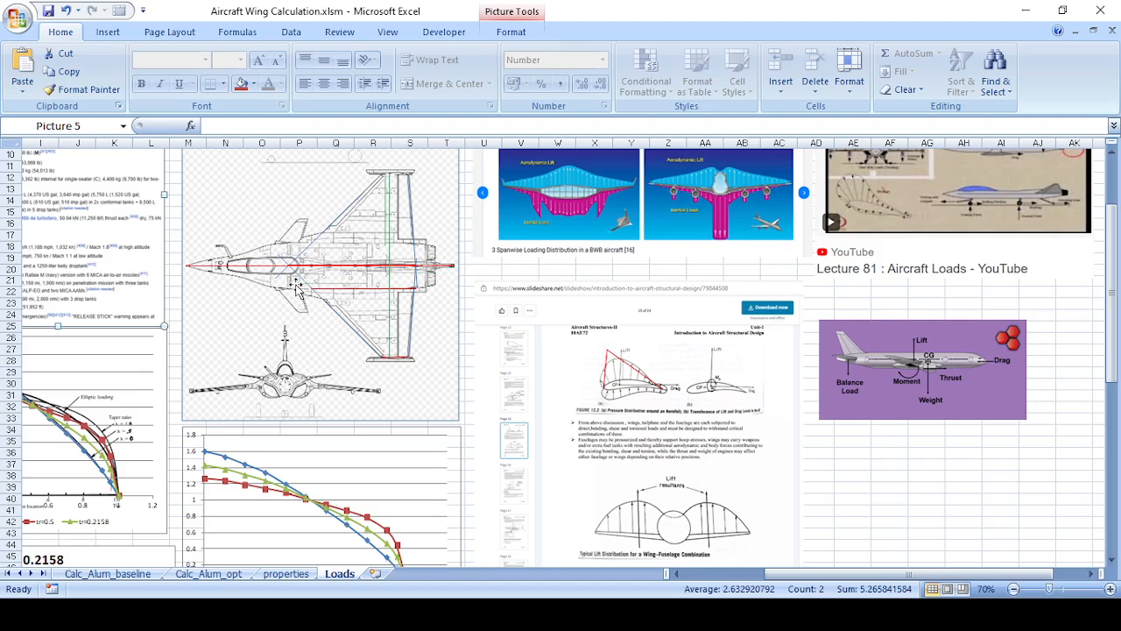
Inspect the shear force and bending moment columns on Calc_Alum_baseline, including the bending moment formula at station 1.
left_click(107, 574)
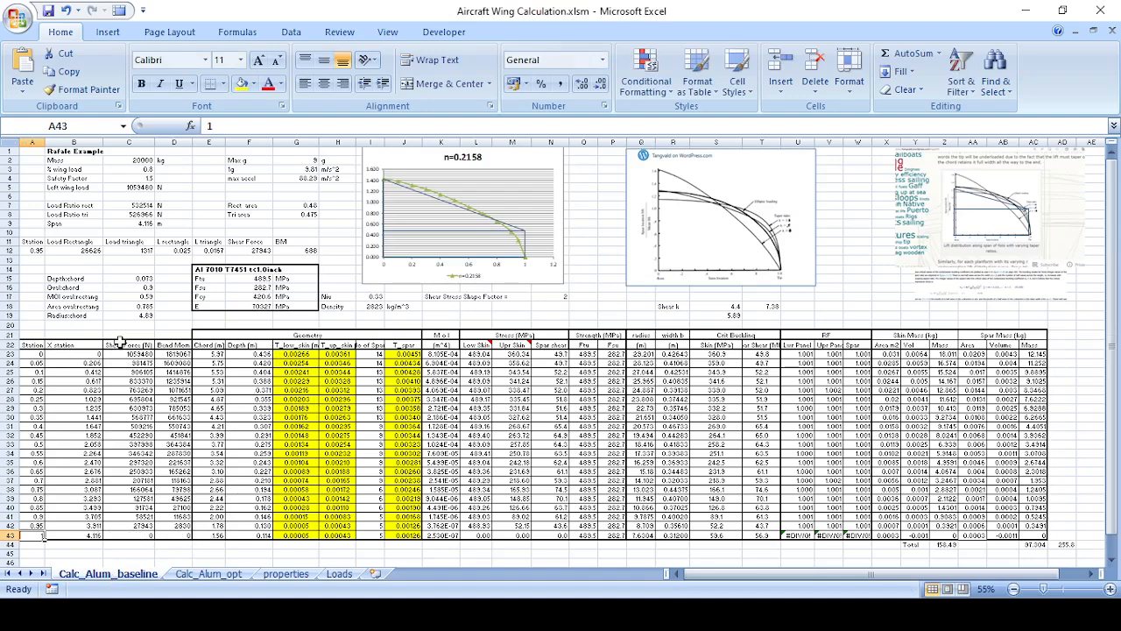
left_click_drag(132, 353, 141, 486)
left_click(173, 535)
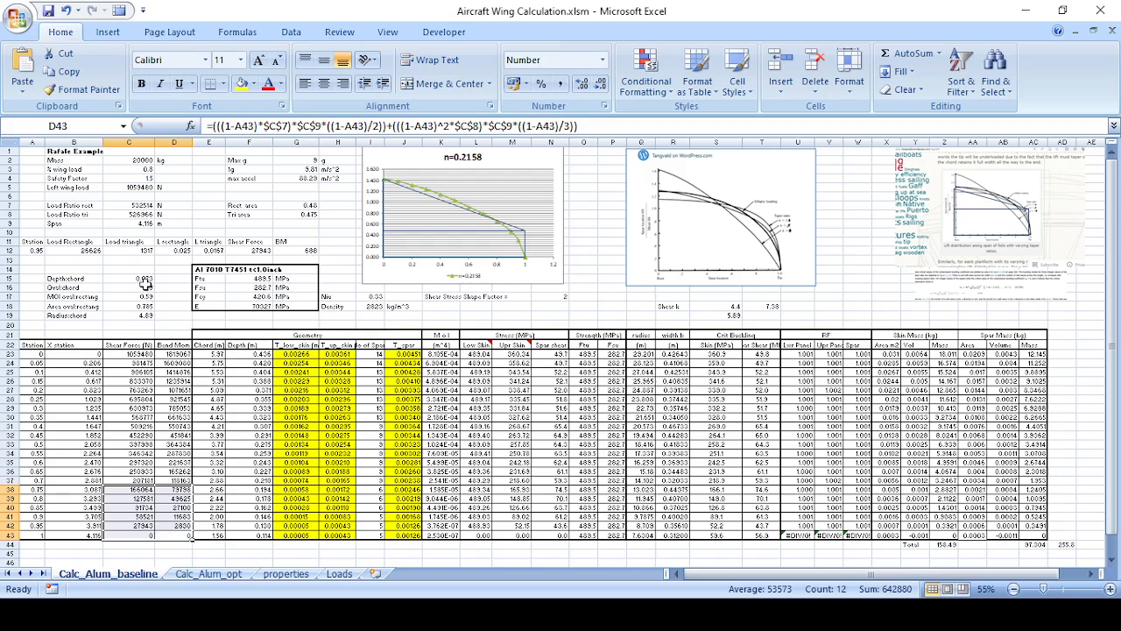
Check the left wing load formula against its referenced inputs, including the aircraft mass.
left_click(143, 188)
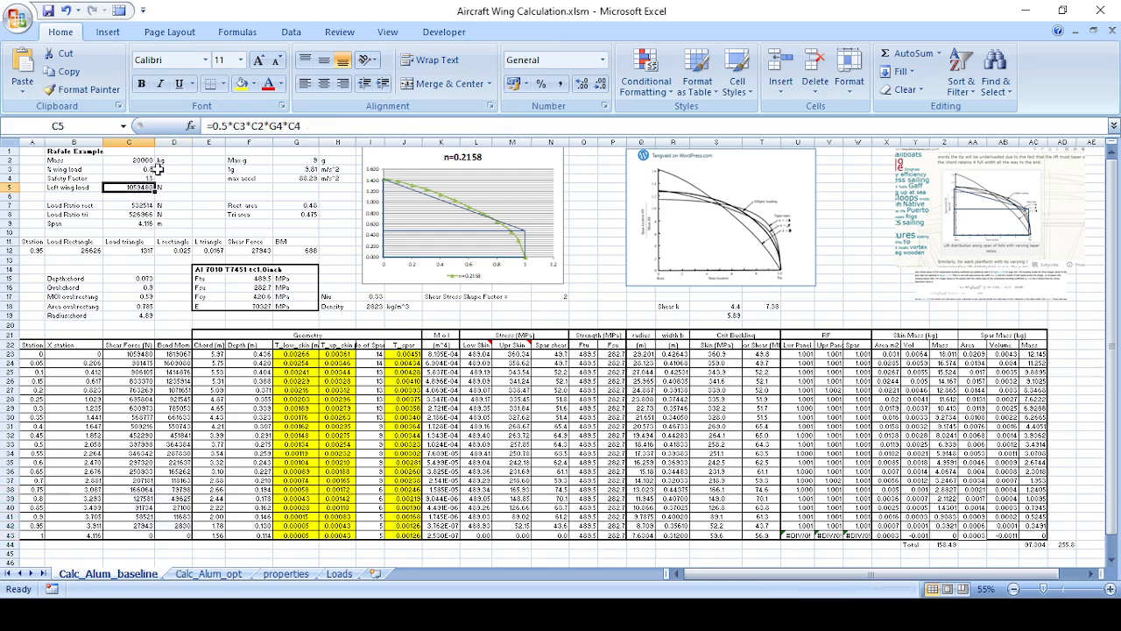
left_click(146, 159)
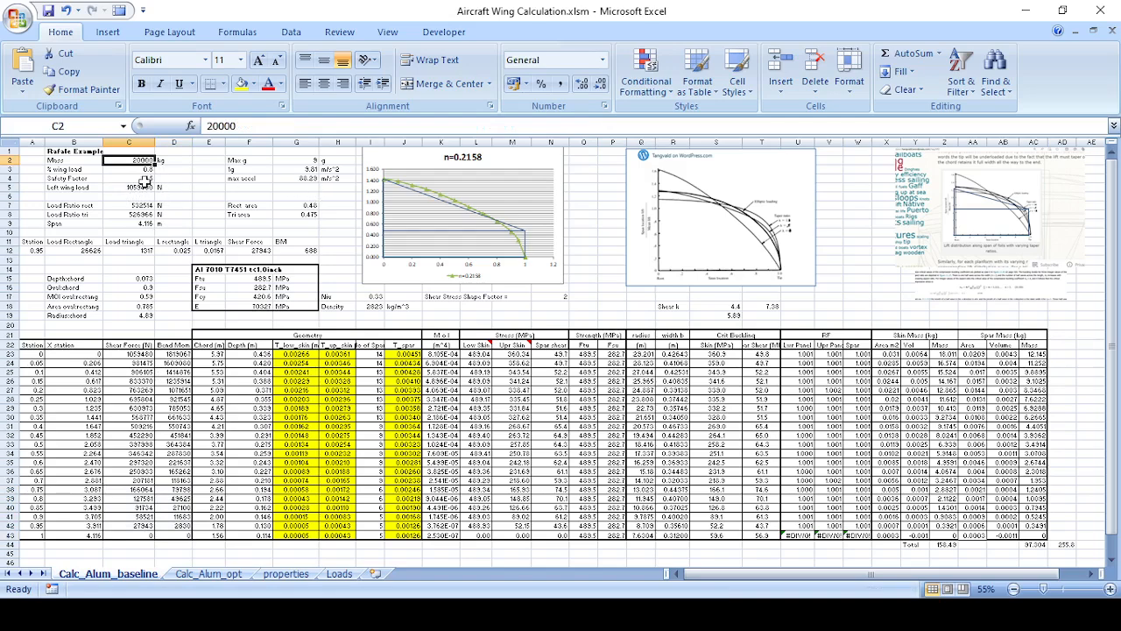
double_click(143, 185)
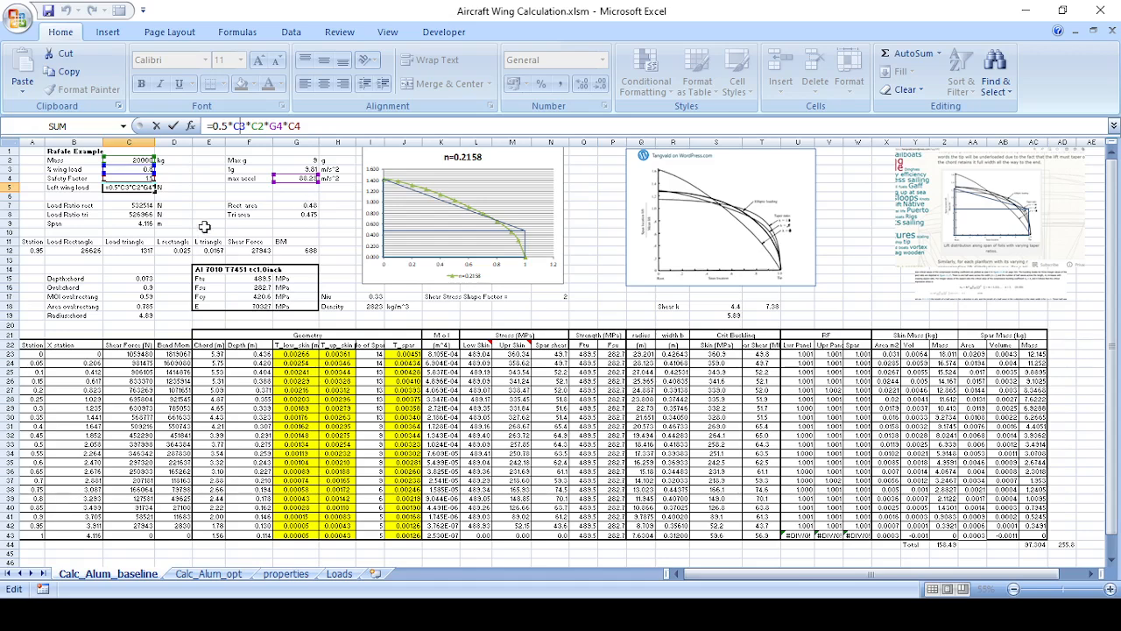
key("Return")
left_click(143, 188)
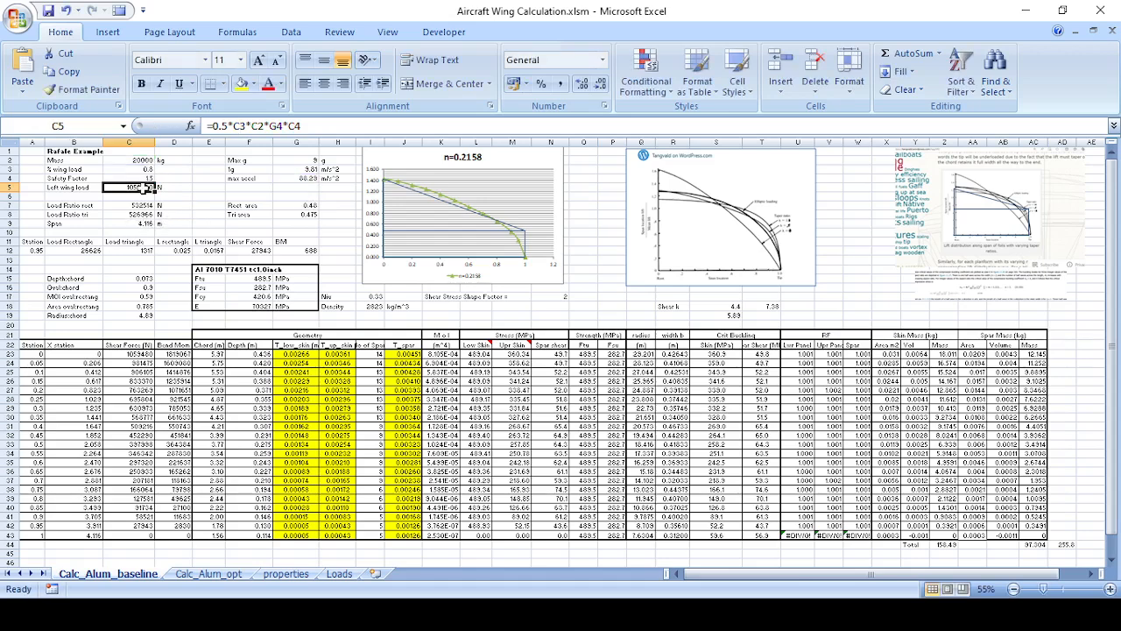
Inspect the rectangular and triangular load ratio formulas, their area inputs, and the span reference to the Loads sheet.
left_click(143, 204)
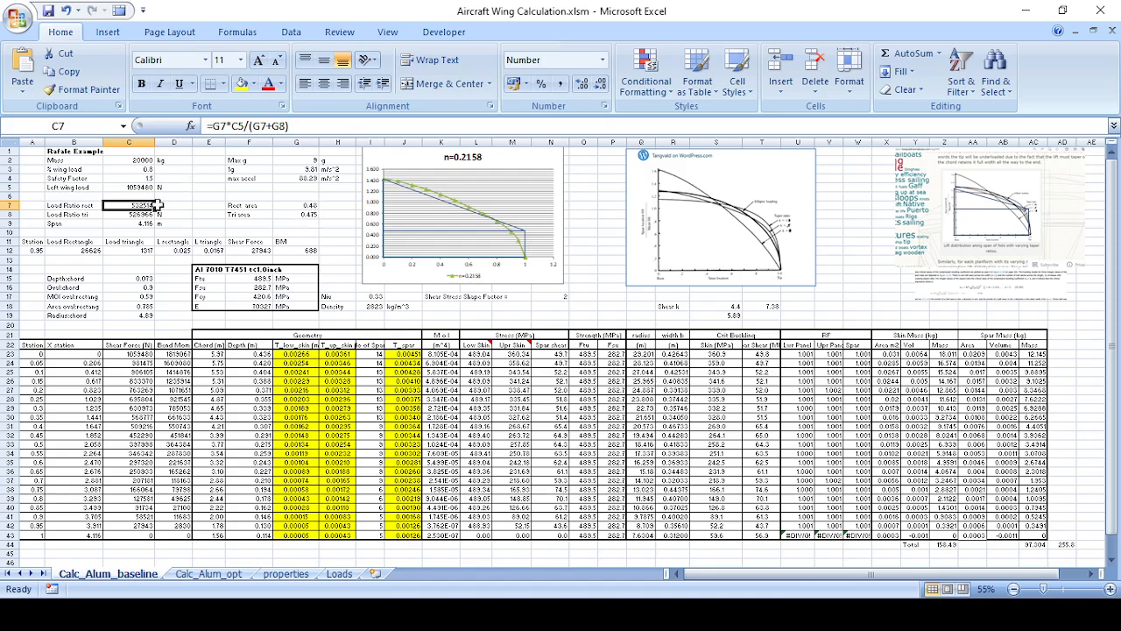
left_click(128, 214)
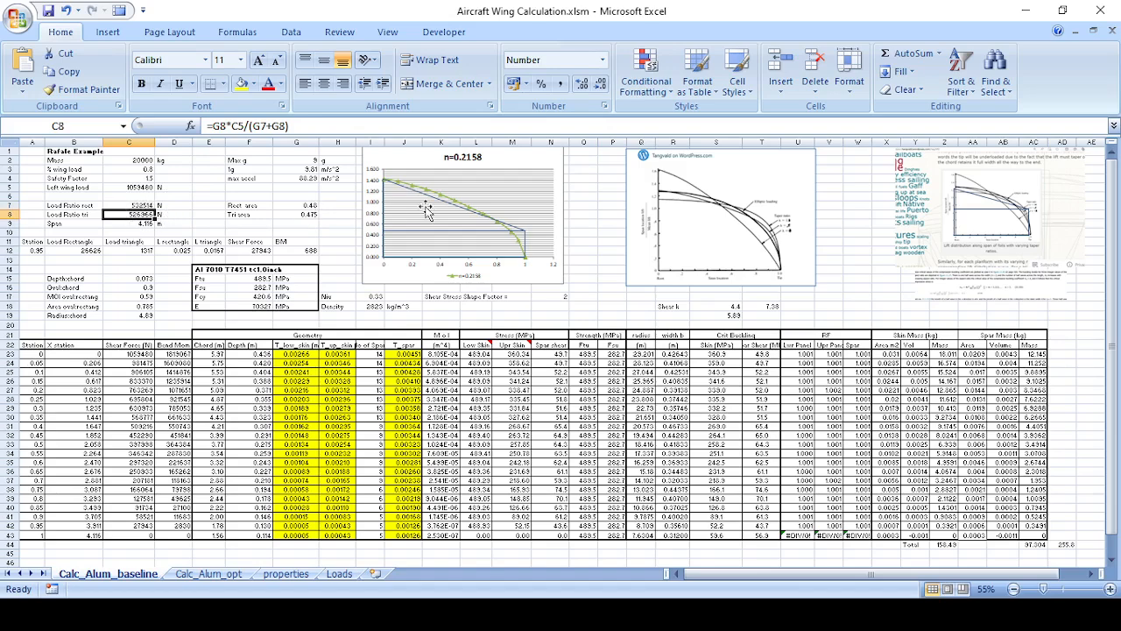
left_click(303, 216)
left_click(312, 205)
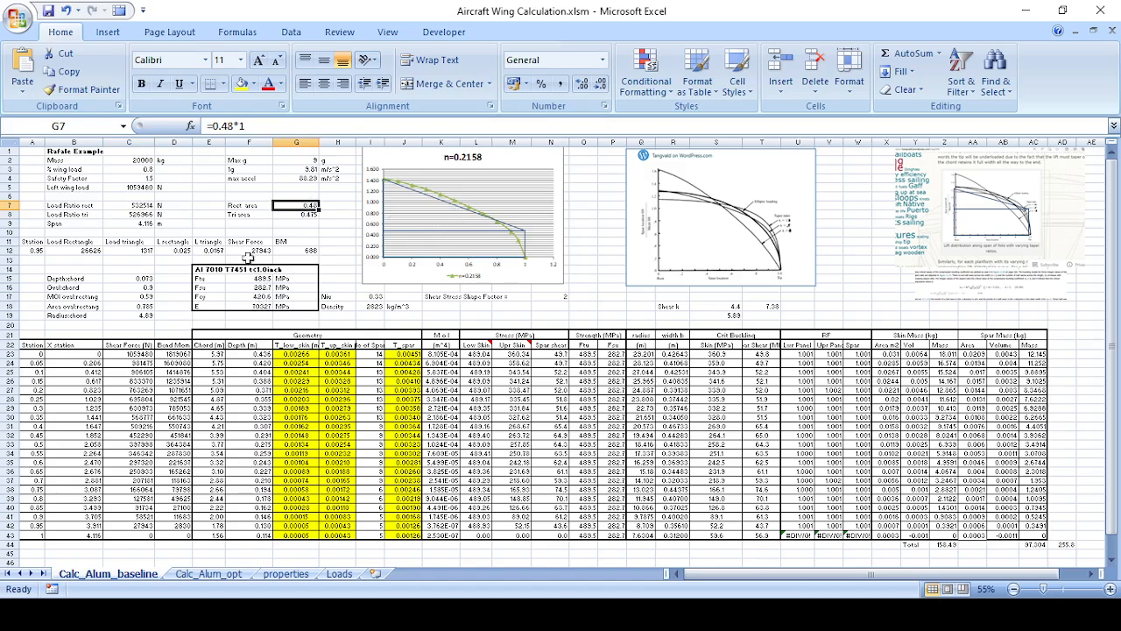
left_click(144, 223)
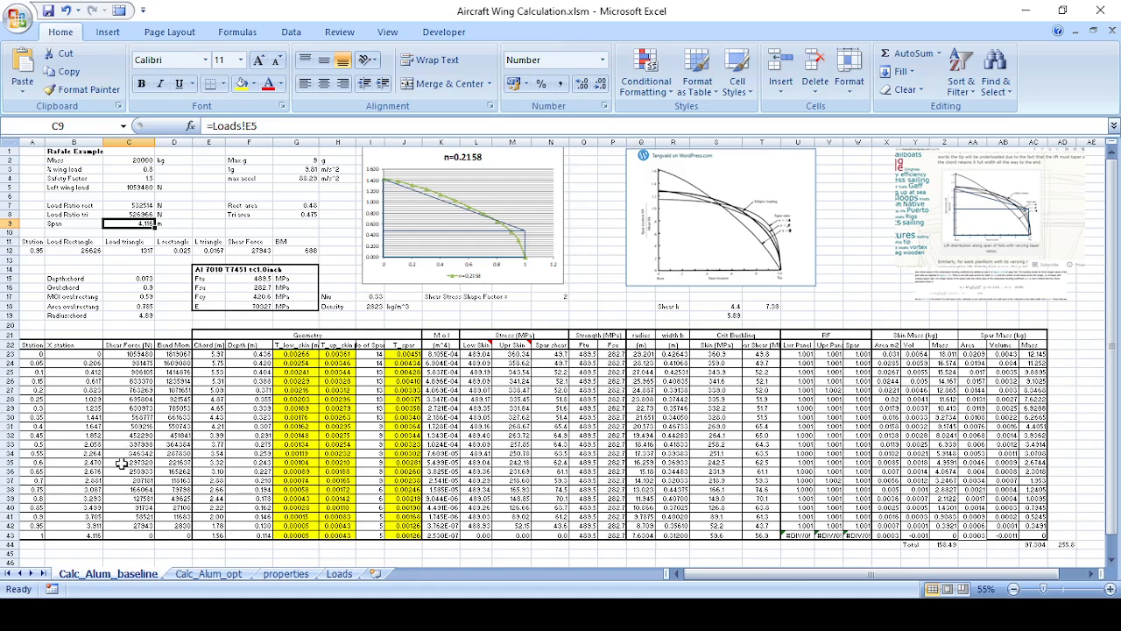
Review the chord values across all wing stations and the shear force formula at station 1.
left_click_drag(218, 354, 218, 536)
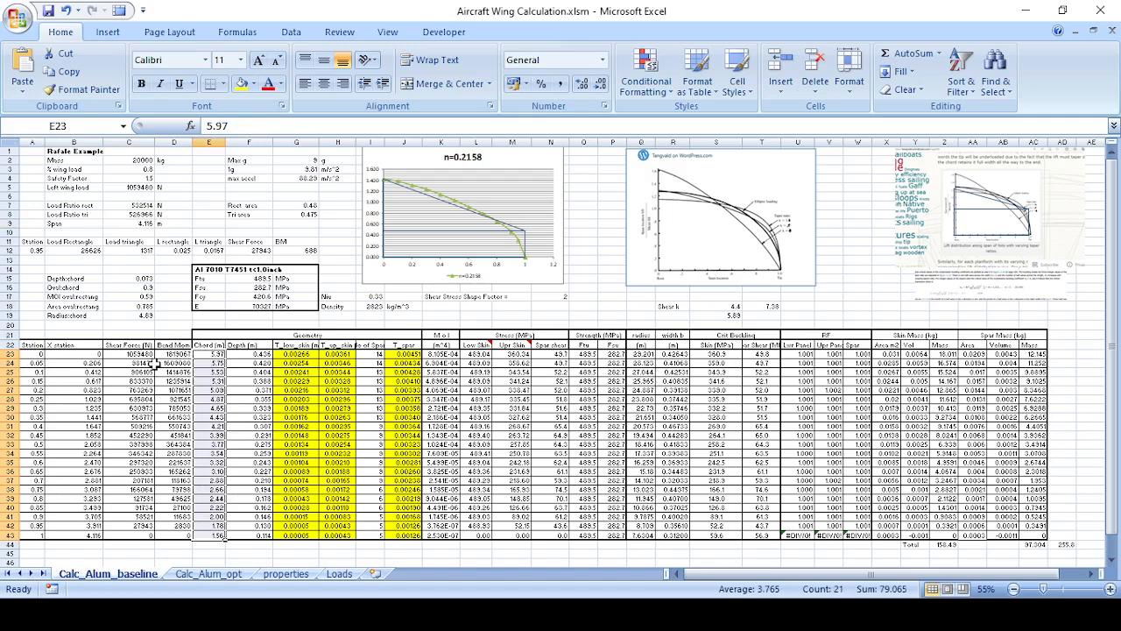
left_click(142, 533)
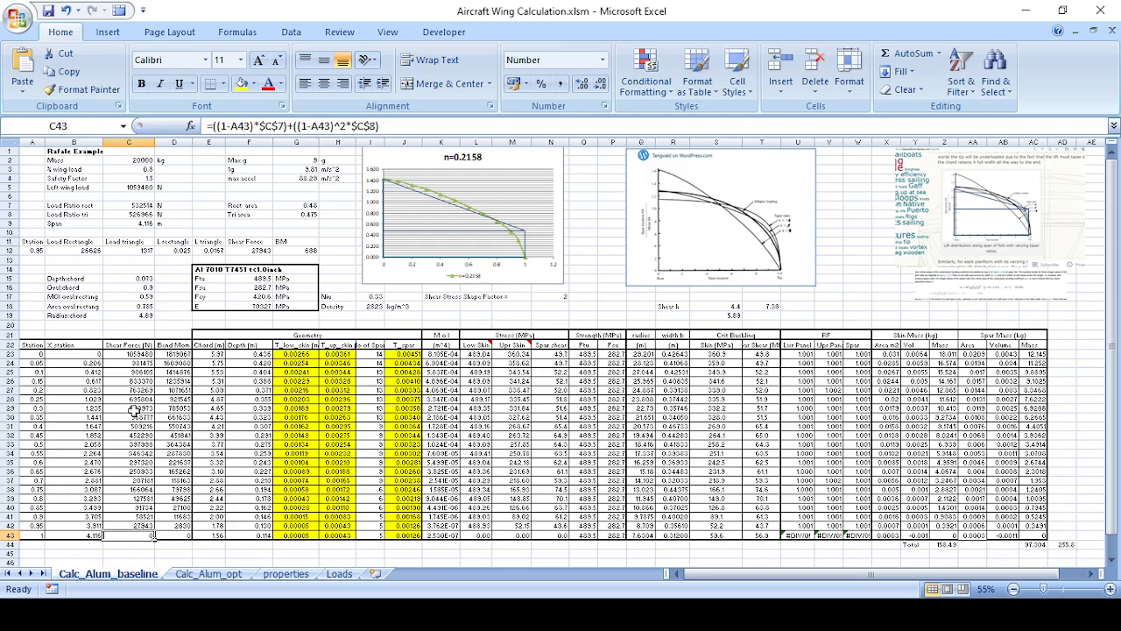
Compare the shear force formulas at stations 0.05 and 0 with the left wing load formula, and inspect the station 0 bending moment formula.
left_click(139, 361)
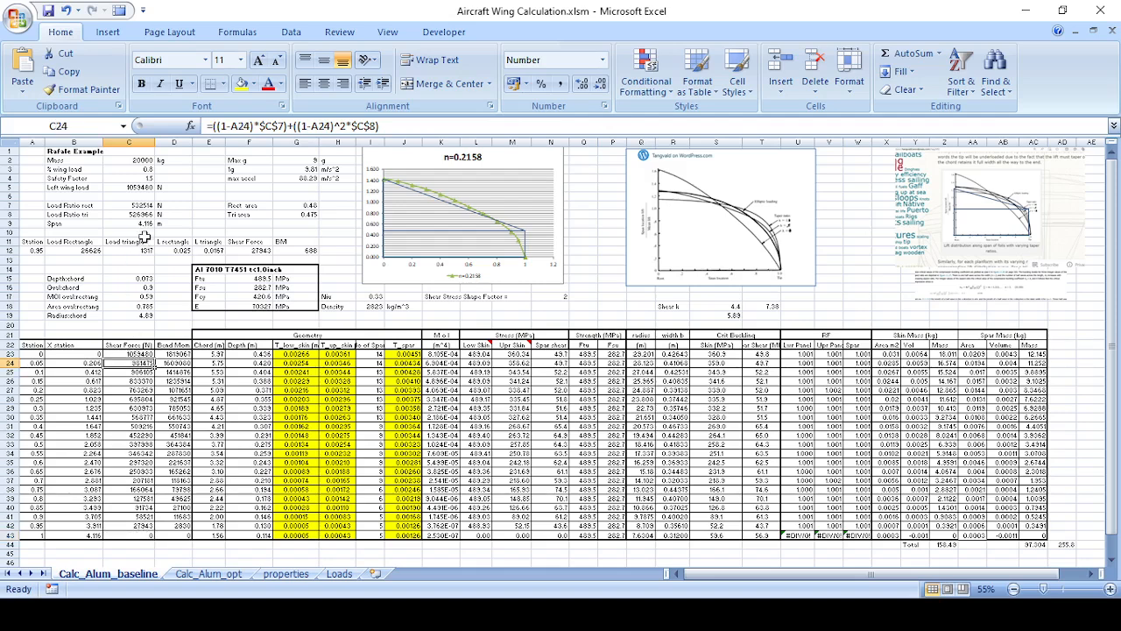
left_click(145, 186)
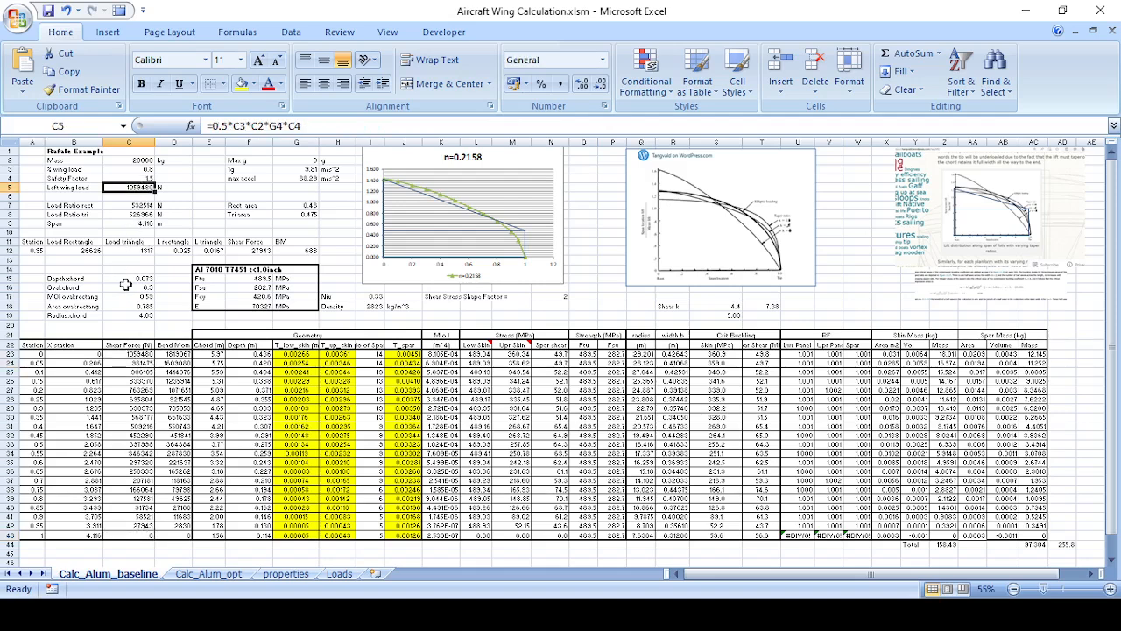
left_click(143, 353)
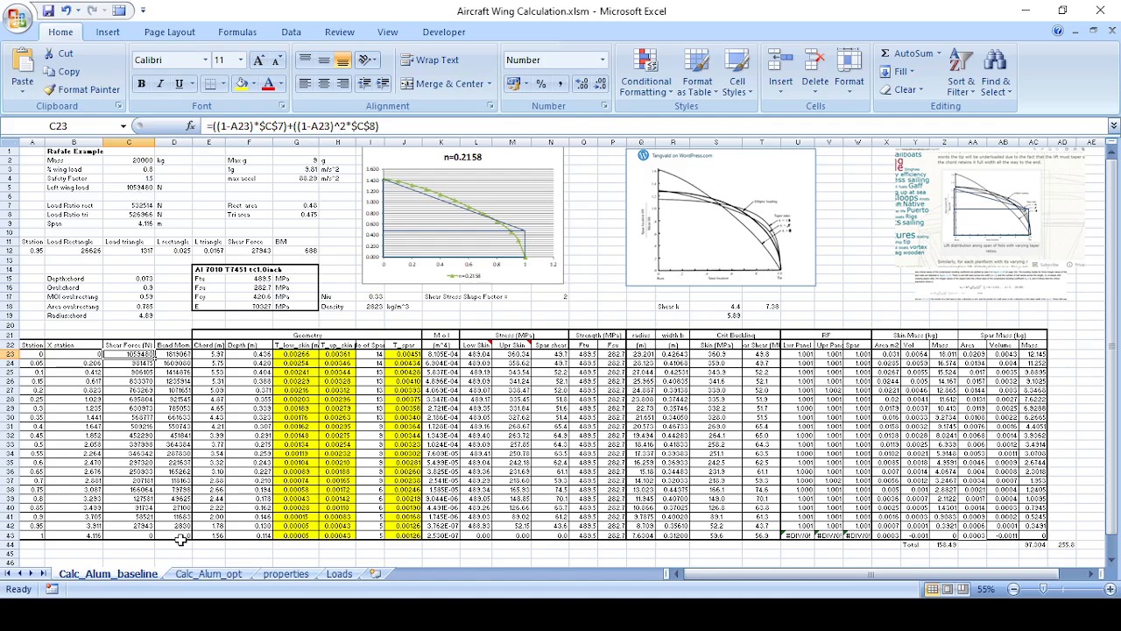
left_click(177, 356)
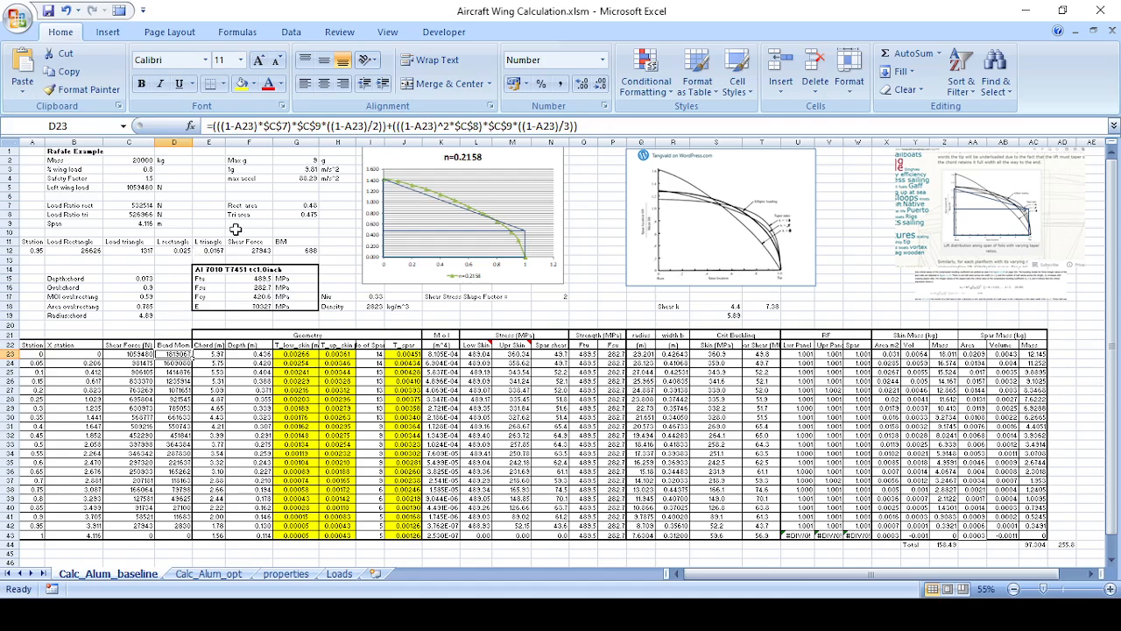
Enter the root bending moment check formula =C7*C9/2+C8*C9/3 in cell E6.
left_click(192, 194)
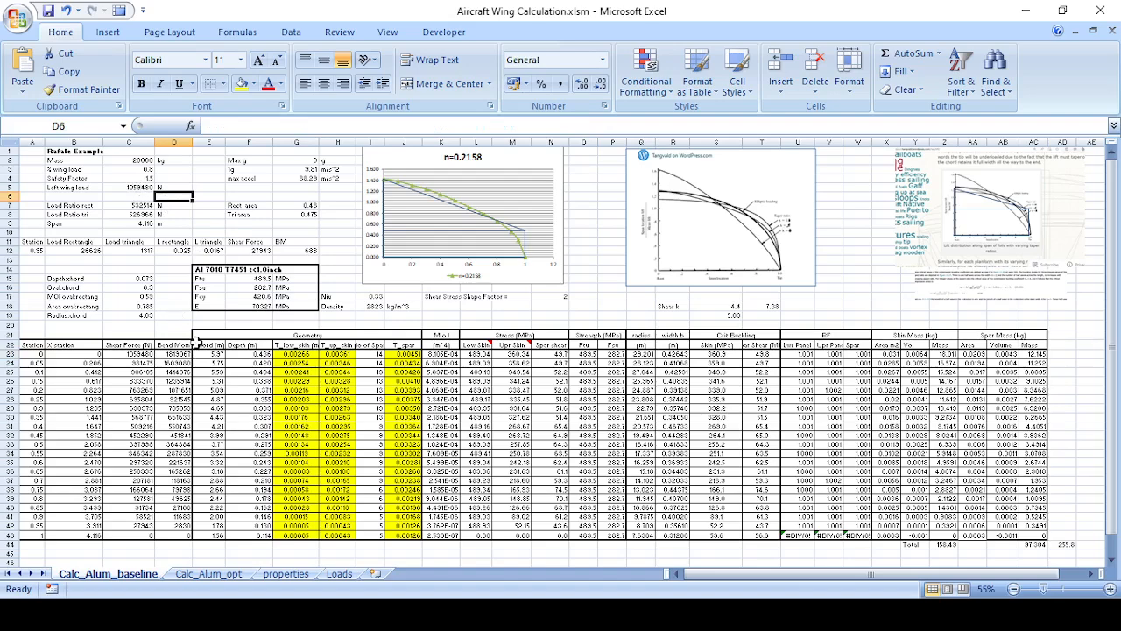
left_click(208, 198)
type("=")
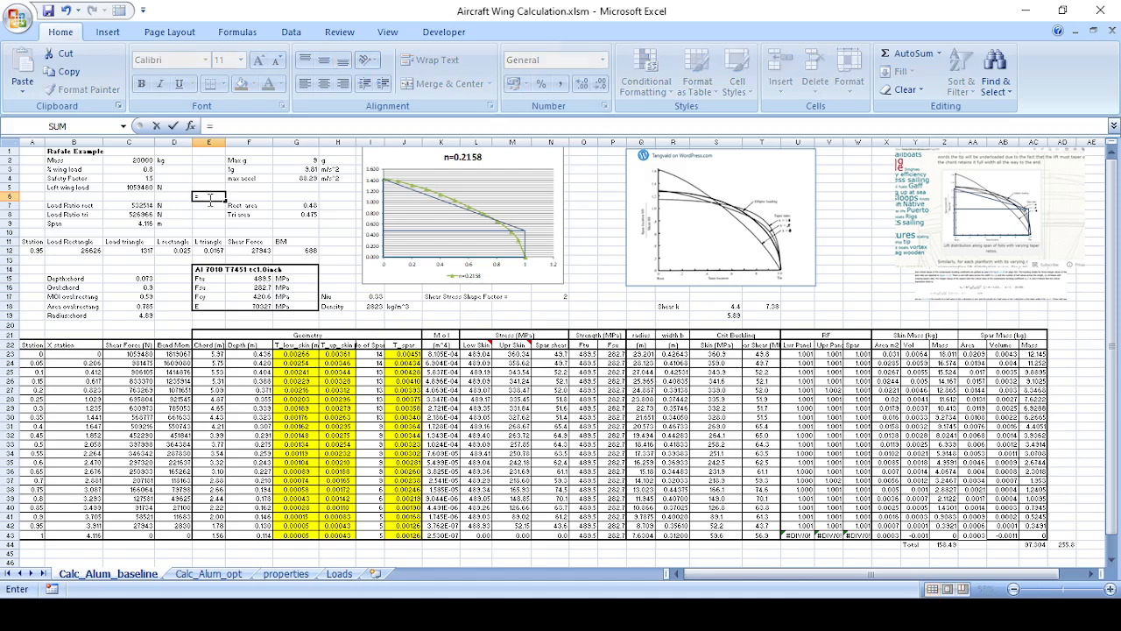
left_click(134, 206)
type("*")
left_click(133, 224)
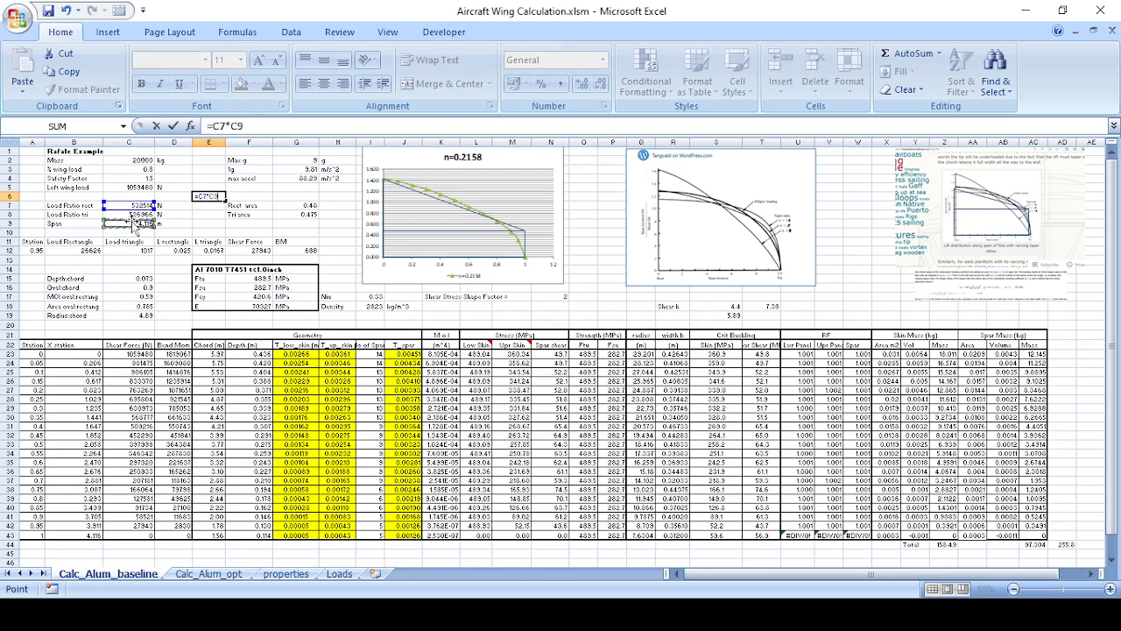
type("/2+")
left_click(144, 213)
type("*")
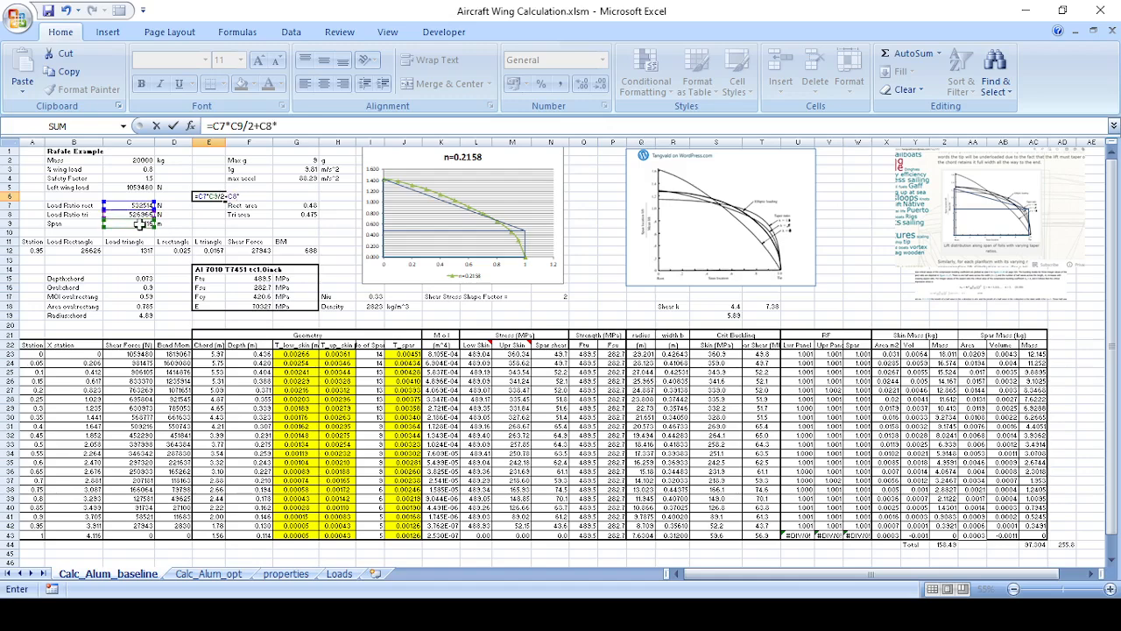
left_click(140, 224)
type("/3")
key("Return")
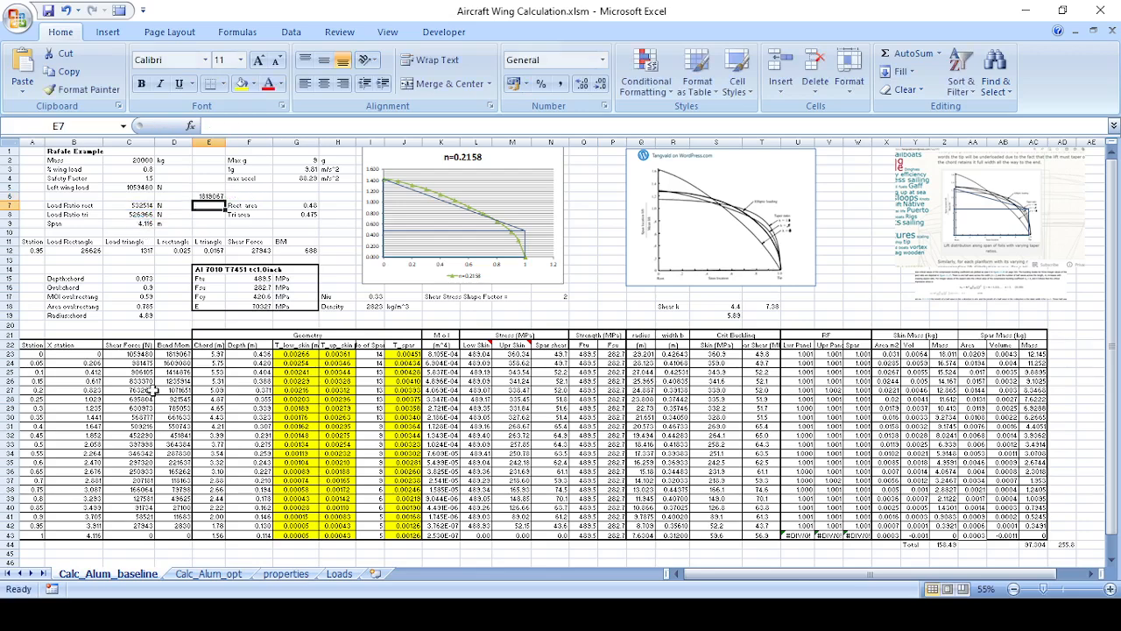
Compare the station 0 bending moment with the check calculation in E6, and clear the check cell.
left_click(175, 354)
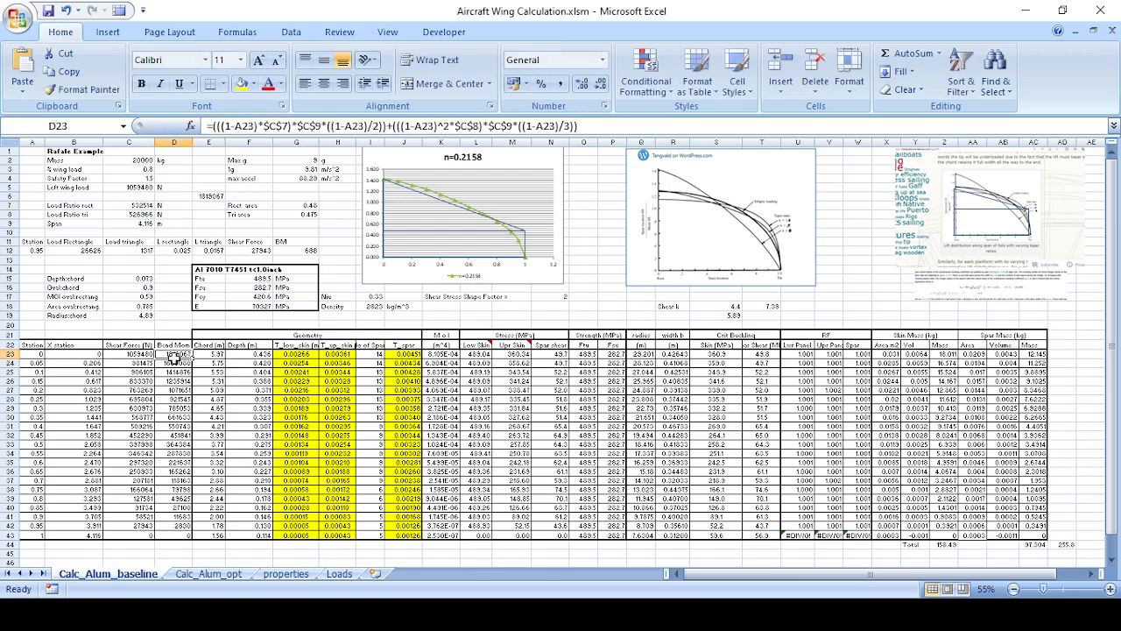
left_click(216, 194)
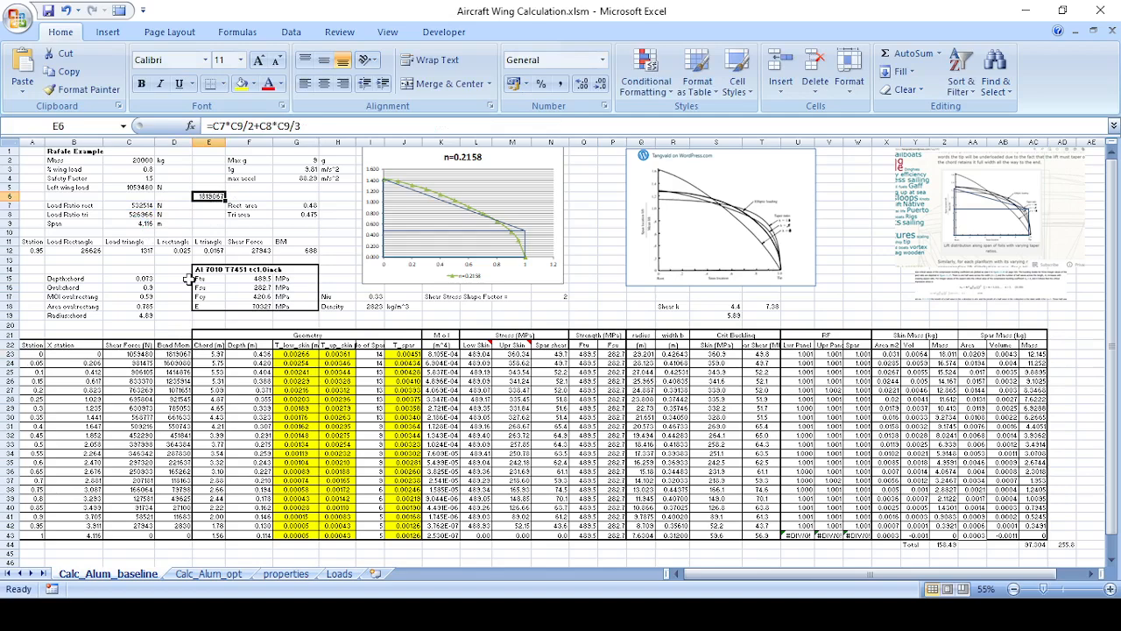
key("Delete")
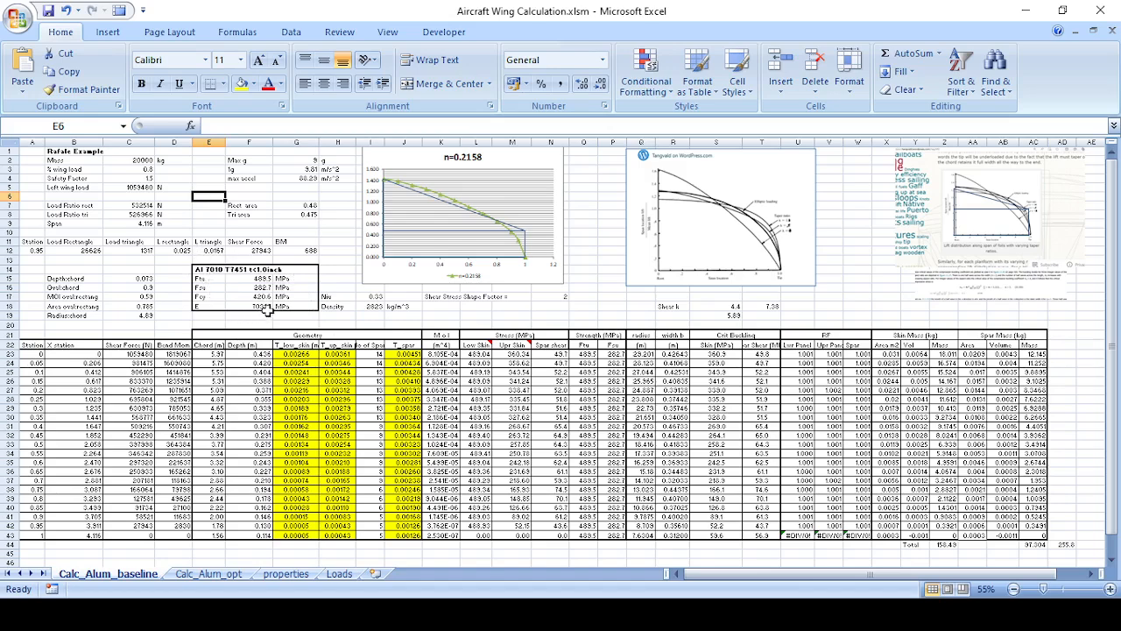
Check the Al 7010 T7451 material block against the MIL-HDBK-5H property table on the properties sheet, and return to Calc_Alum_baseline.
left_click(220, 271)
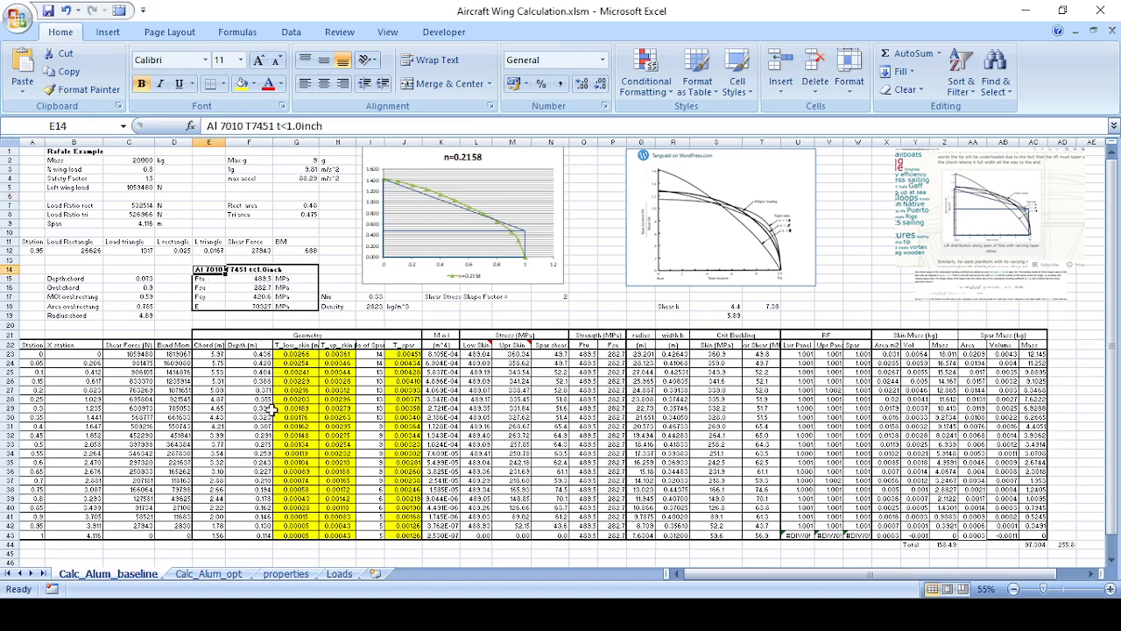
left_click(286, 574)
scroll(572, 218, "up", 5)
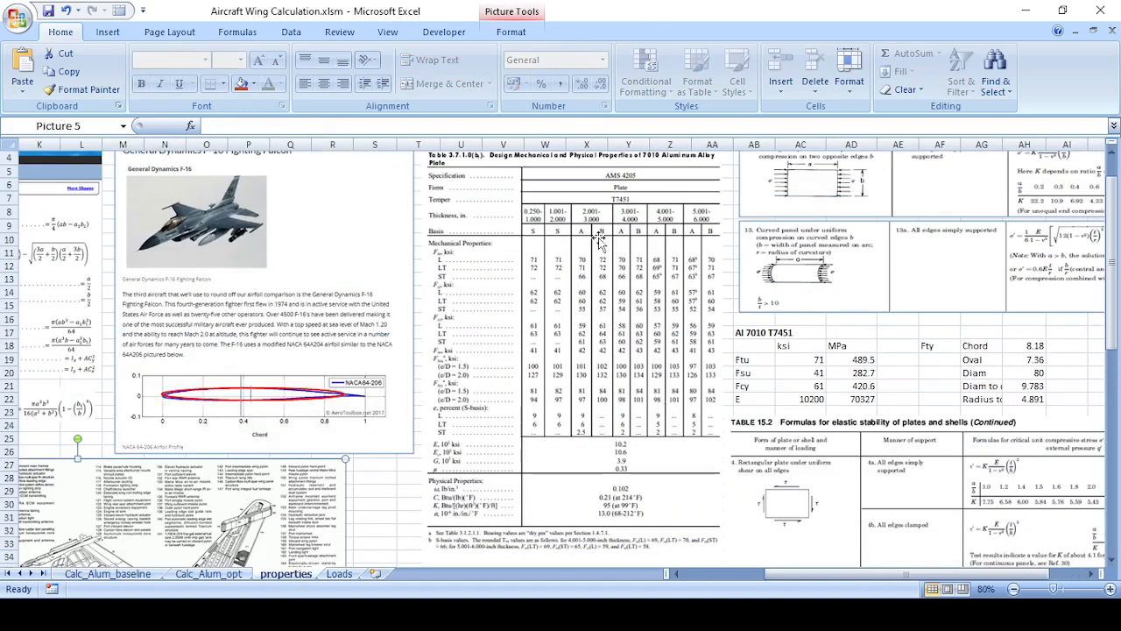
scroll(562, 340, "down", 1)
left_click(109, 574)
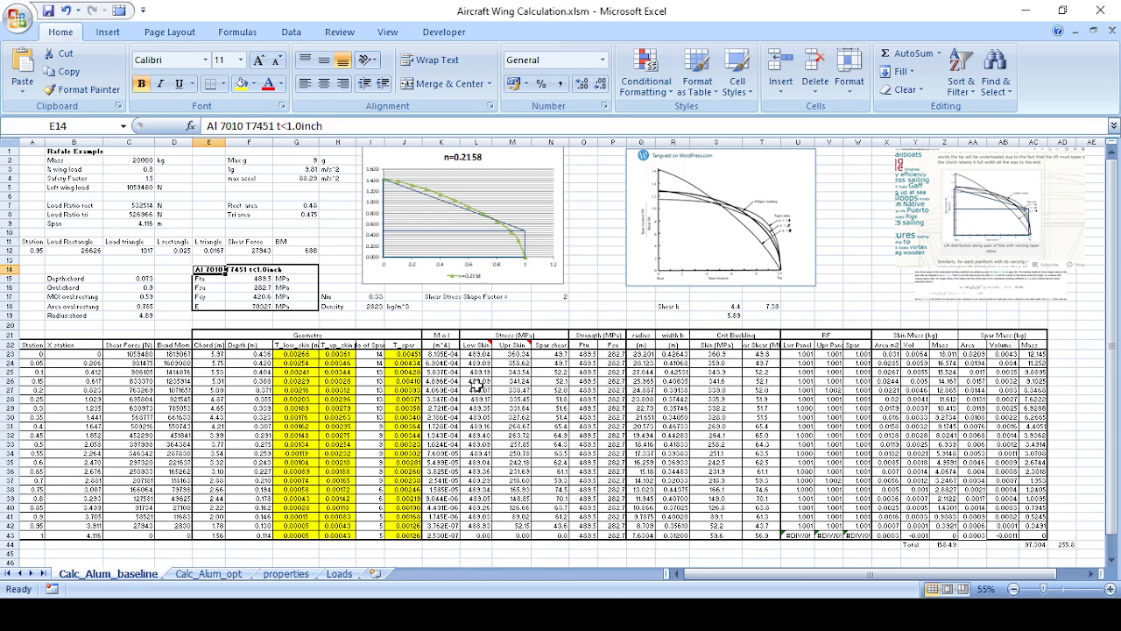
Inspect the moment of inertia formula, the lower and upper skin thicknesses across all stations, and the Ftu reference to the properties sheet.
left_click_drag(443, 354, 447, 531)
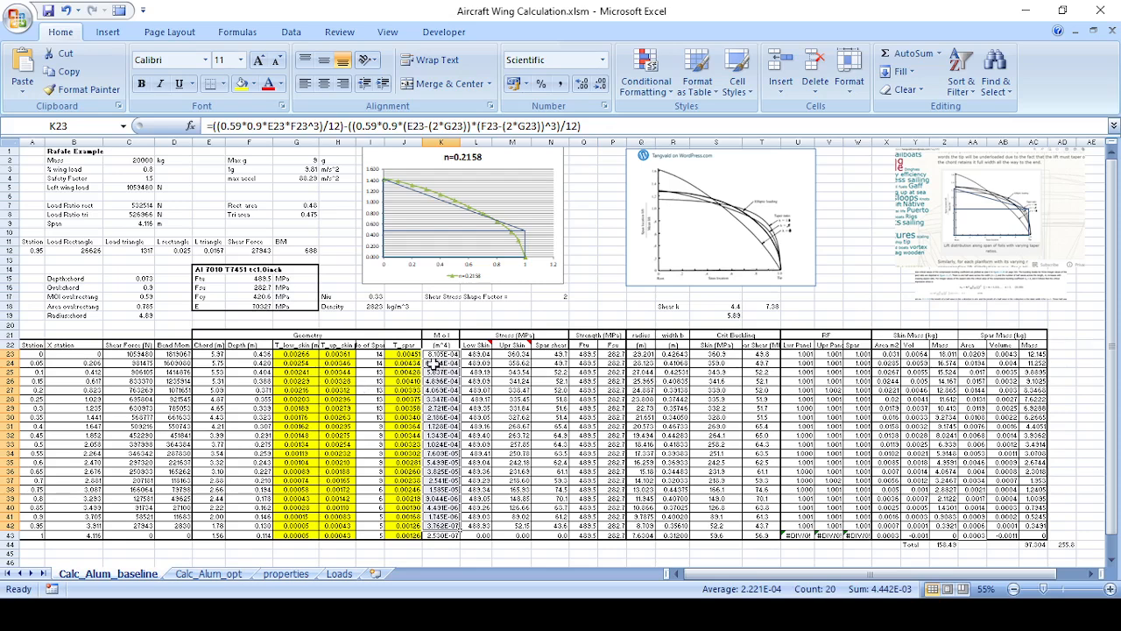
left_click_drag(302, 358, 303, 532)
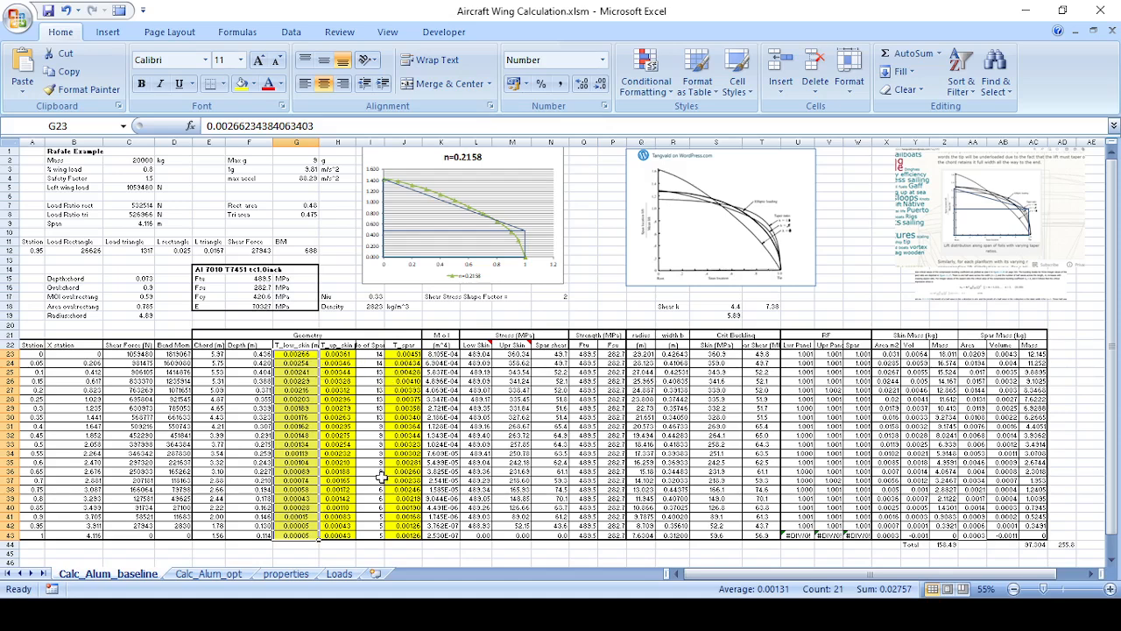
left_click_drag(349, 354, 333, 532)
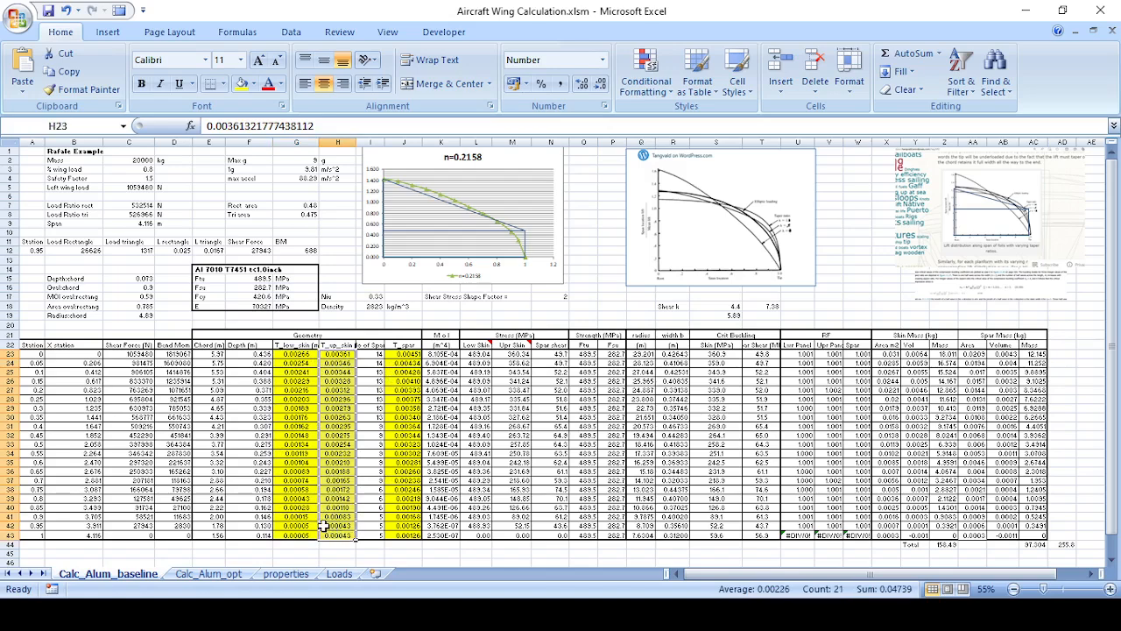
left_click_drag(298, 354, 290, 535)
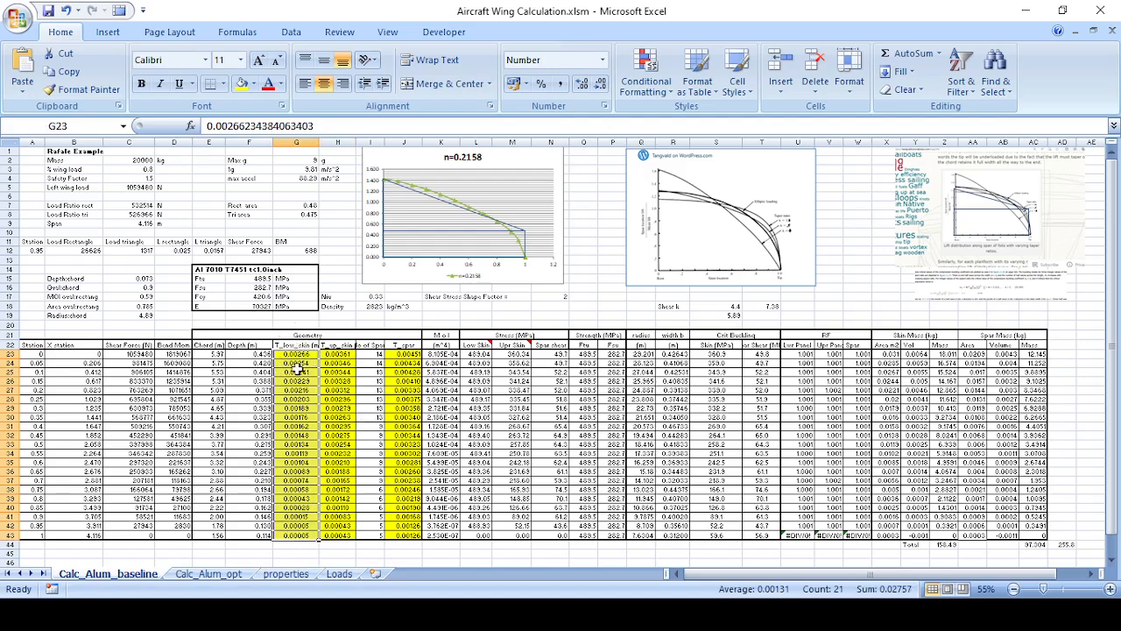
left_click_drag(335, 350, 326, 534)
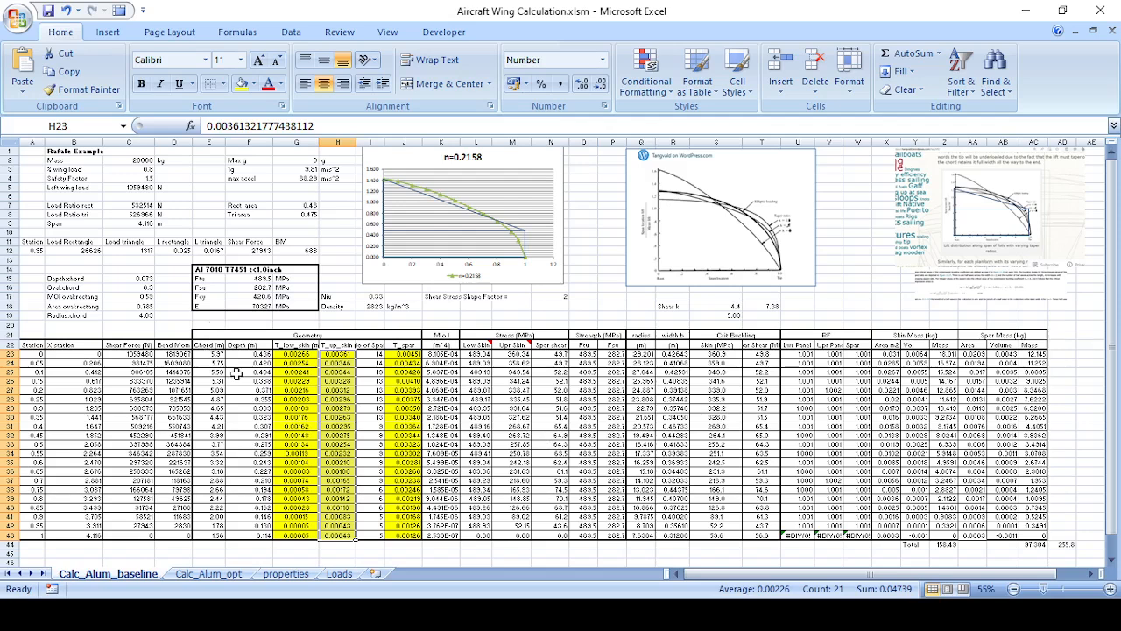
left_click(250, 279)
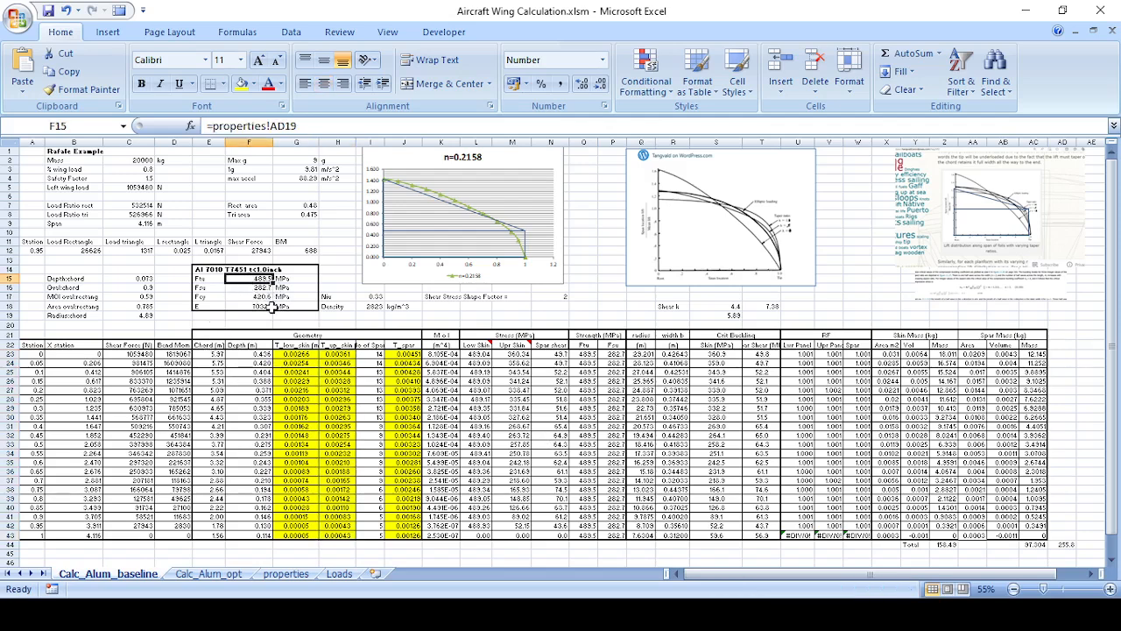
left_click_drag(336, 356, 320, 536)
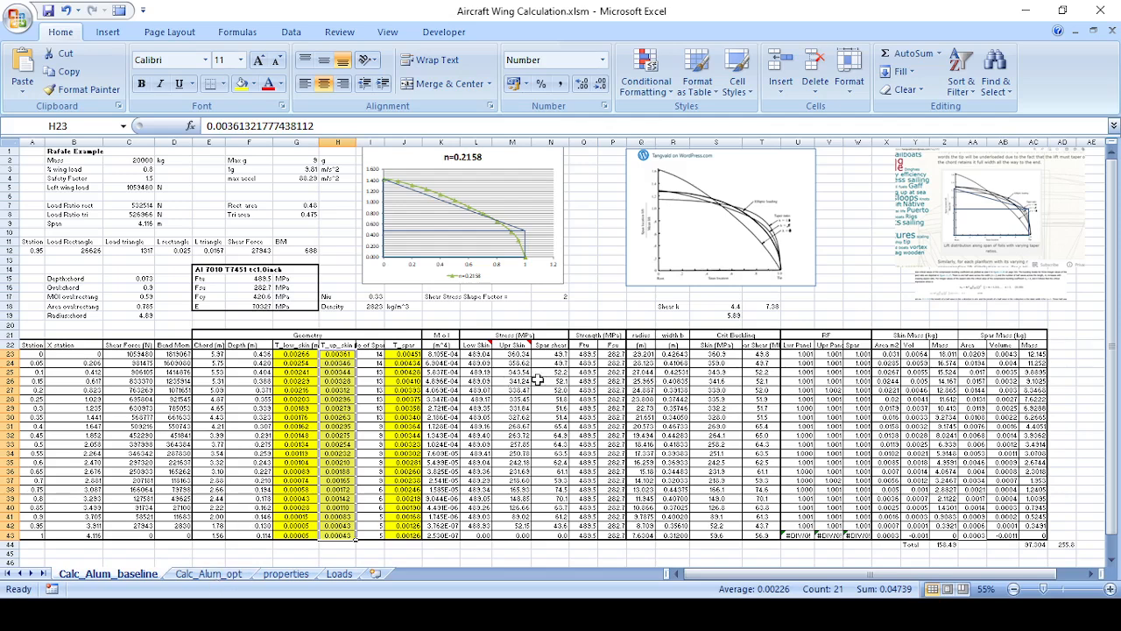
Examine the reference material on the properties sheet, including the Roark plate buckling formulas, curvature circle and hollow oval geometry properties.
left_click(286, 574)
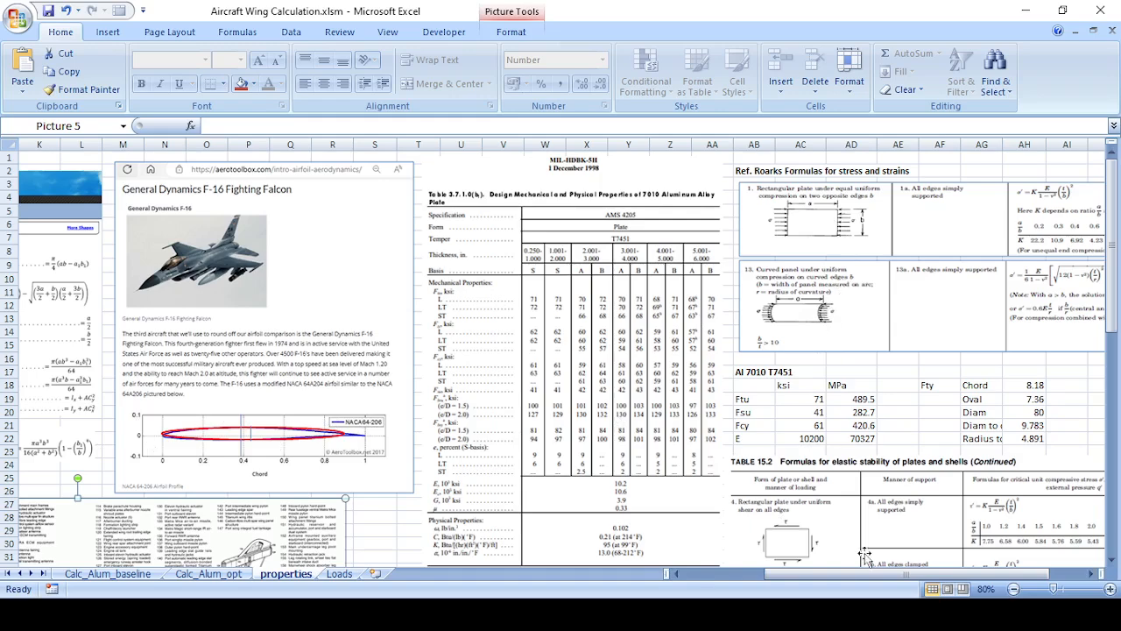
left_click_drag(886, 571, 991, 569)
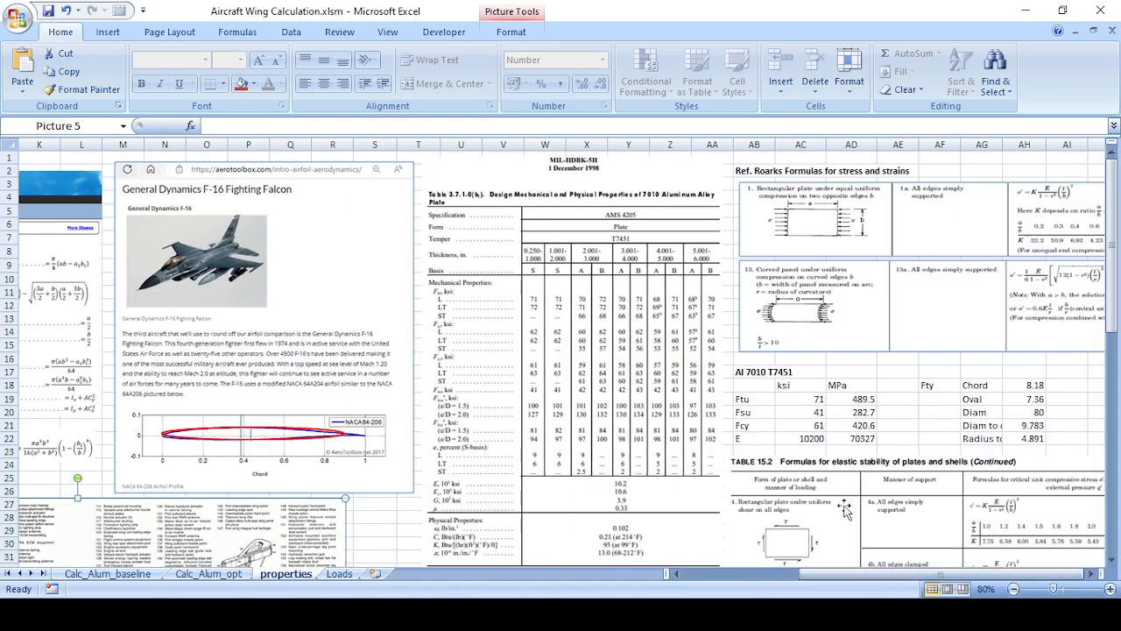
scroll(845, 511, "down", 4, "ctrl")
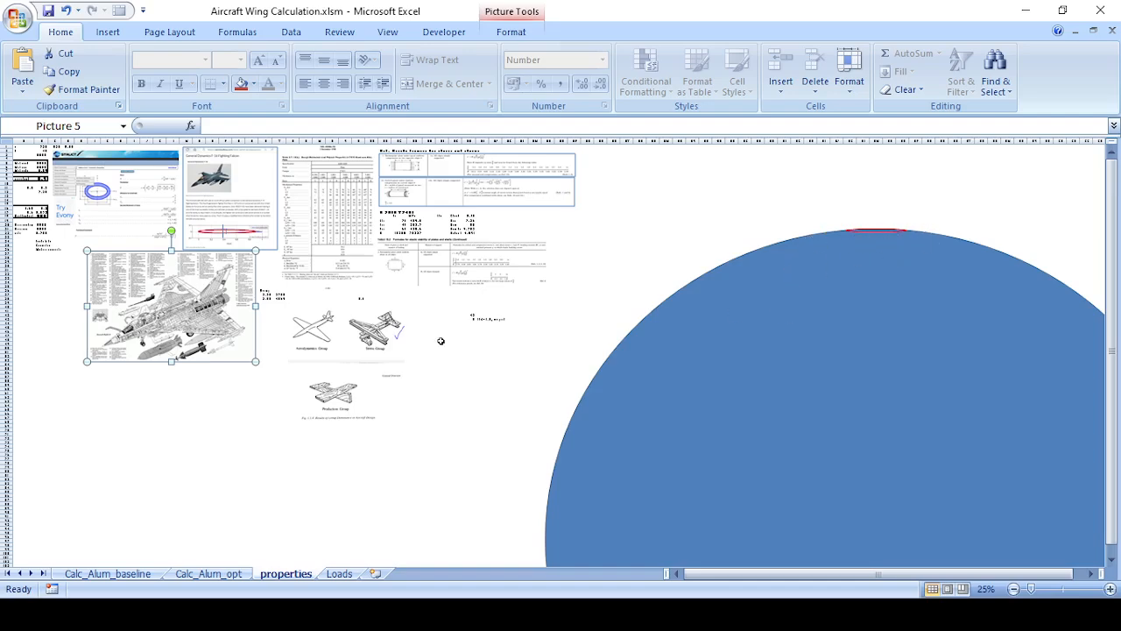
scroll(442, 337, "up", 3, "ctrl")
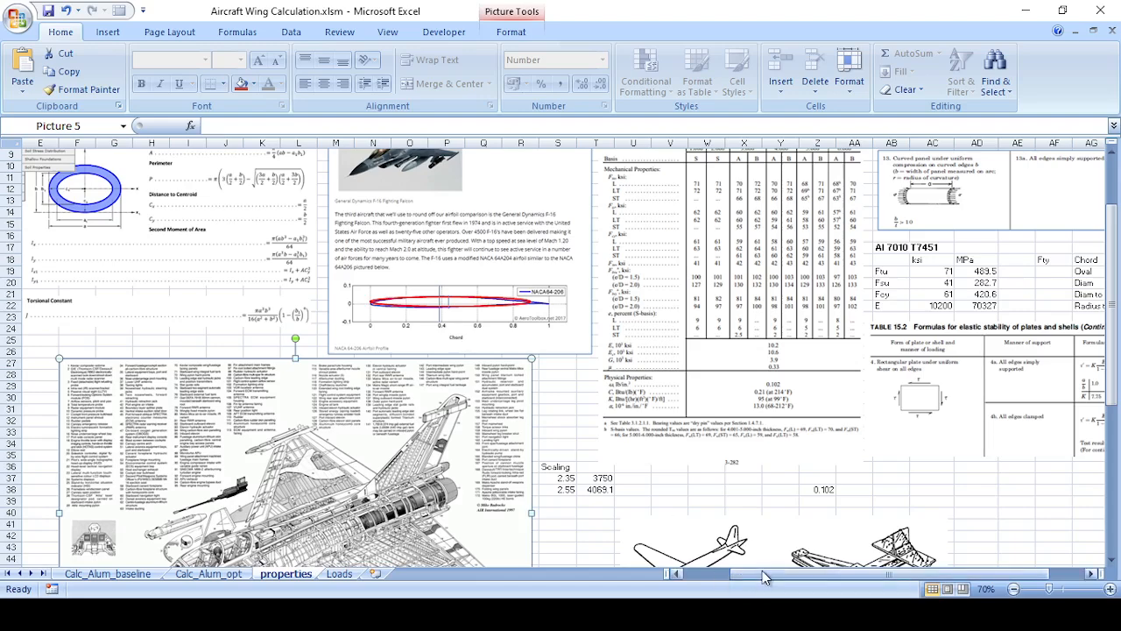
left_click_drag(765, 577, 691, 587)
scroll(3, 425, "up", 3)
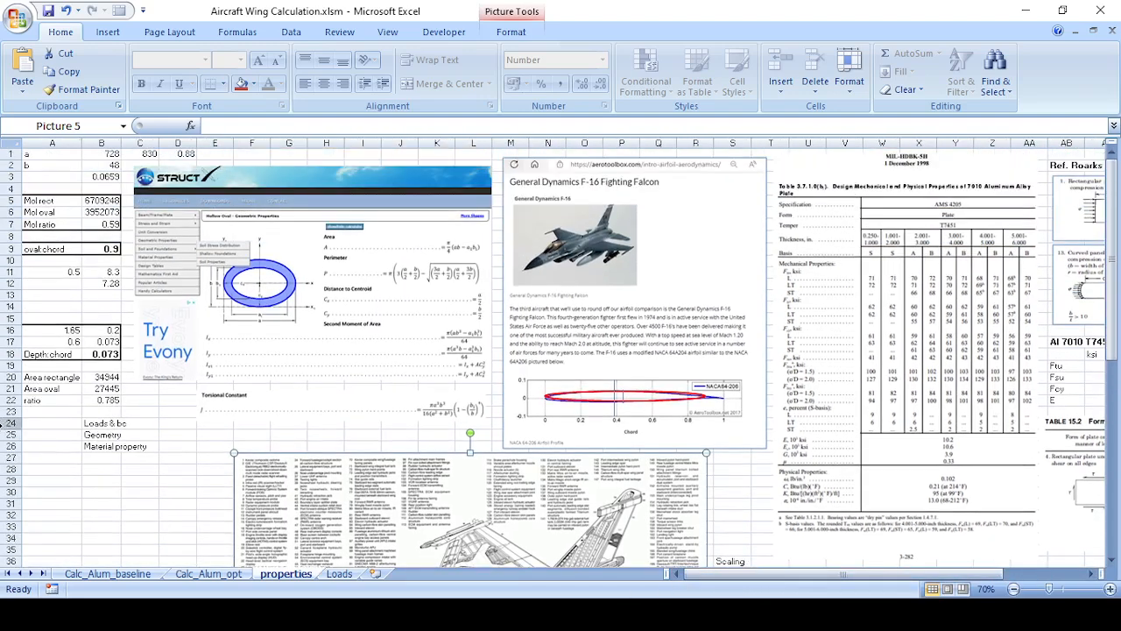
On Calc_Alum_baseline, check the radius:chord reference and the station 0 formulas for moment of inertia, lower skin stress and upper skin stress.
left_click(107, 574)
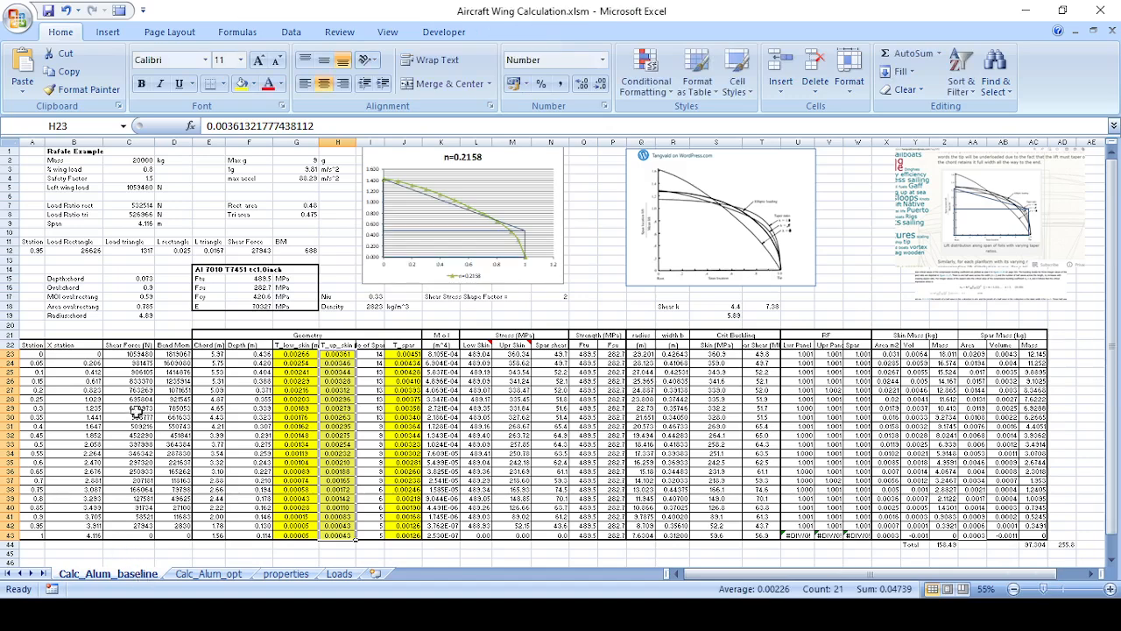
left_click_drag(138, 318, 79, 307)
left_click(126, 317)
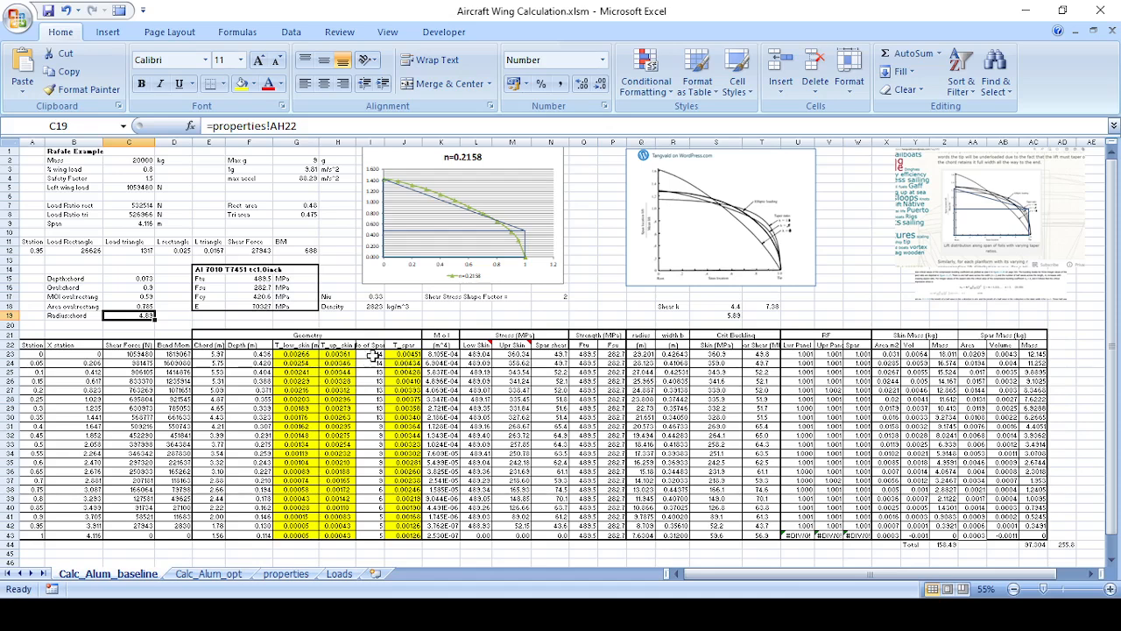
left_click_drag(449, 355, 448, 361)
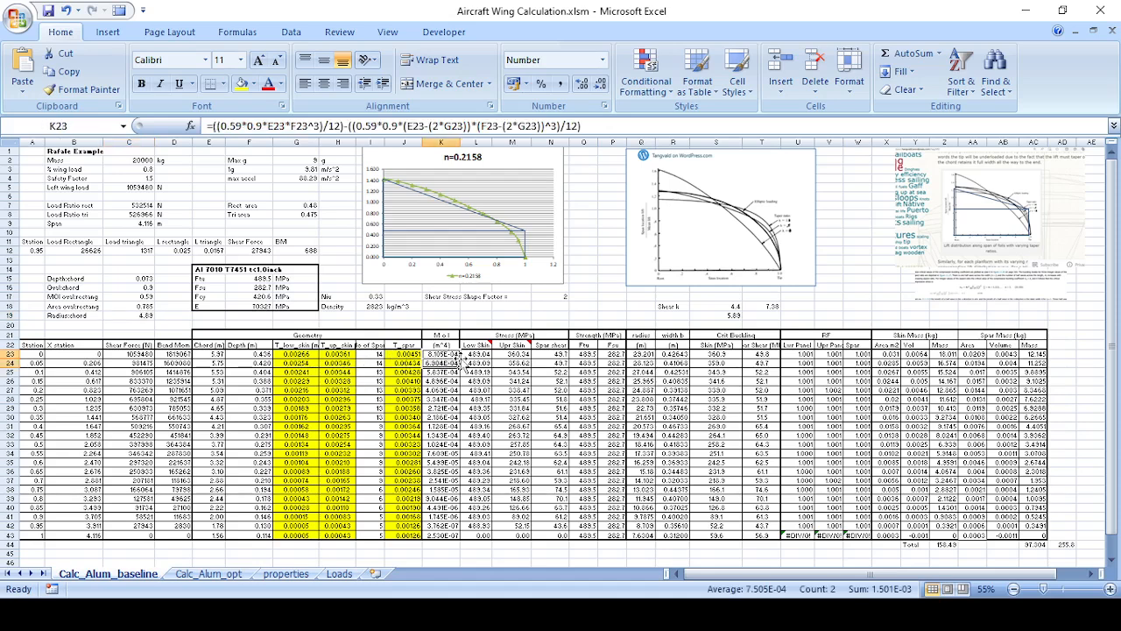
left_click(493, 355)
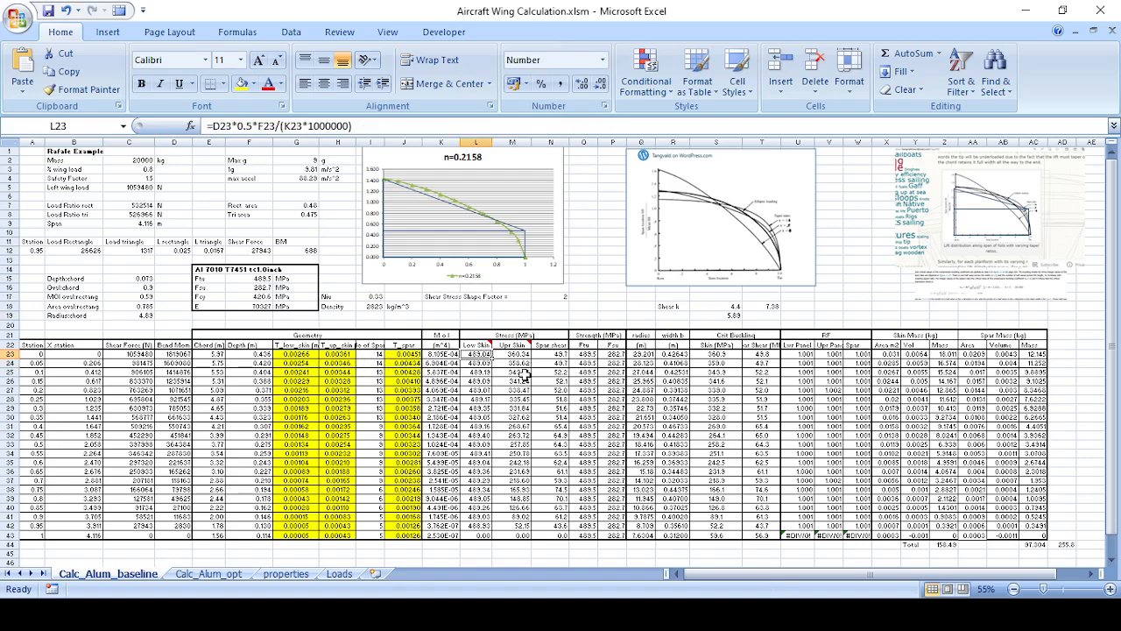
left_click(519, 354)
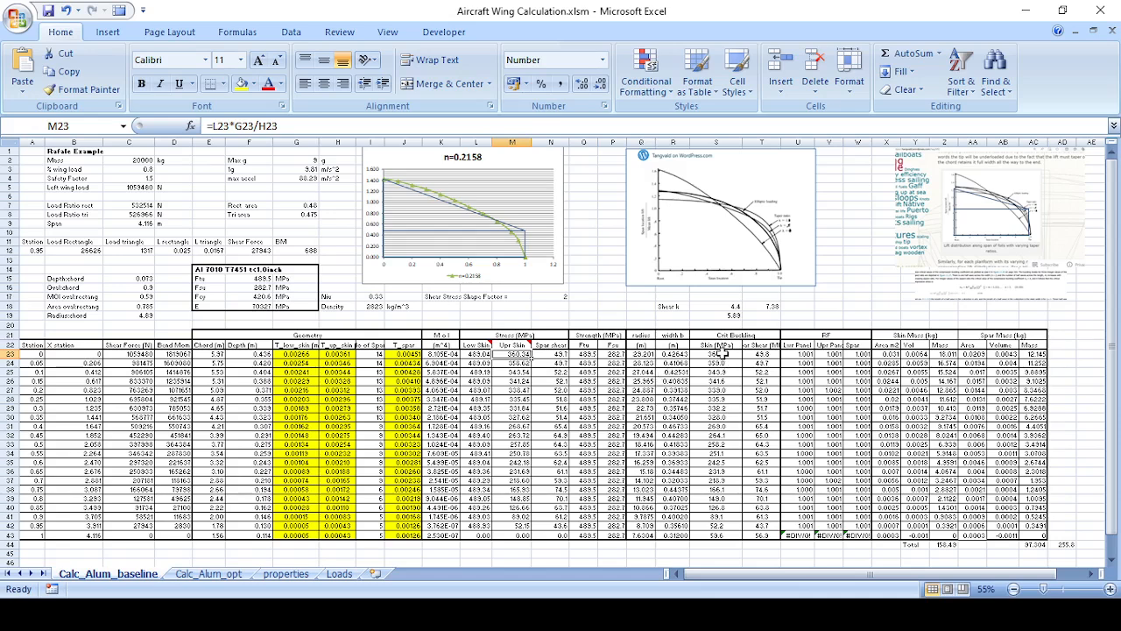
Examine the skin and spar shear critical buckling columns against the Roark Table 15.2 shear formulas on the properties sheet.
left_click_drag(720, 354, 721, 536)
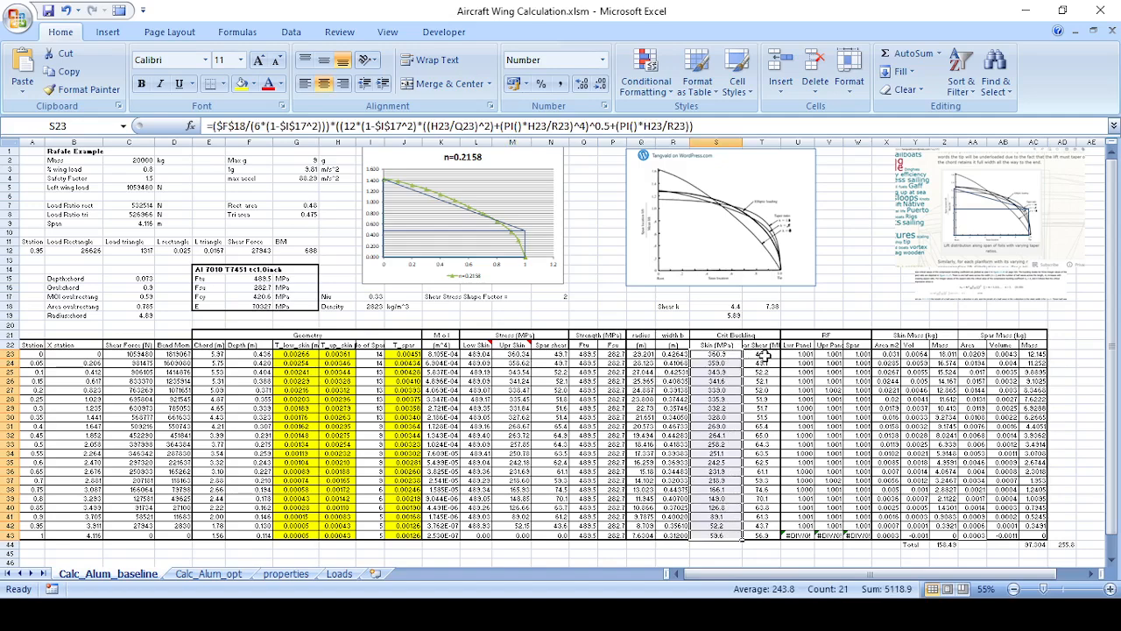
left_click_drag(757, 354, 769, 537)
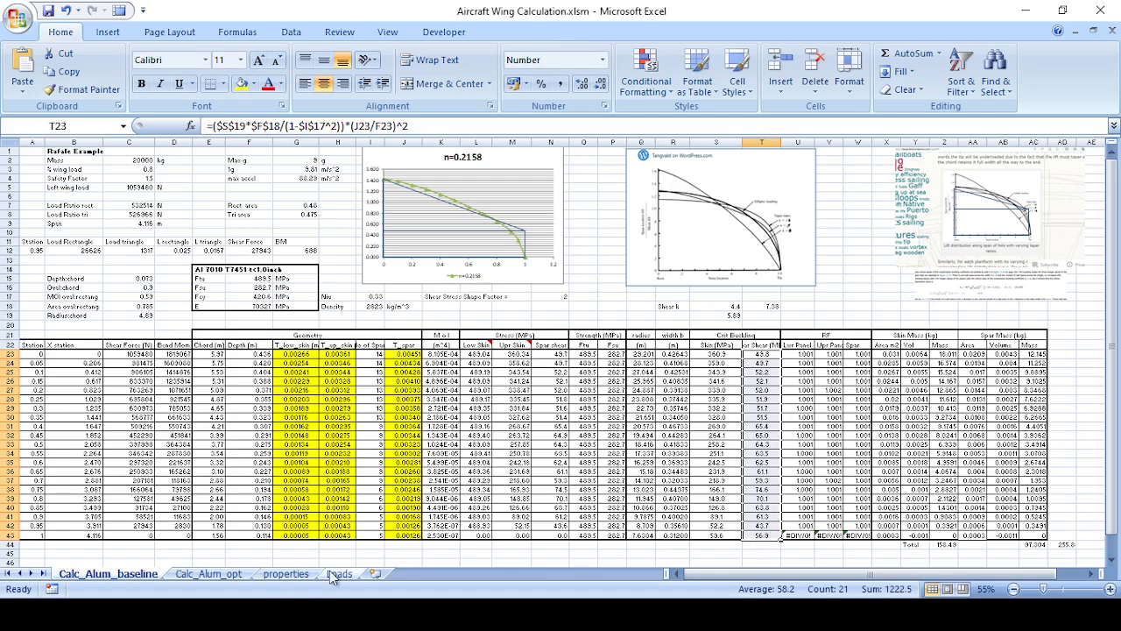
left_click(302, 573)
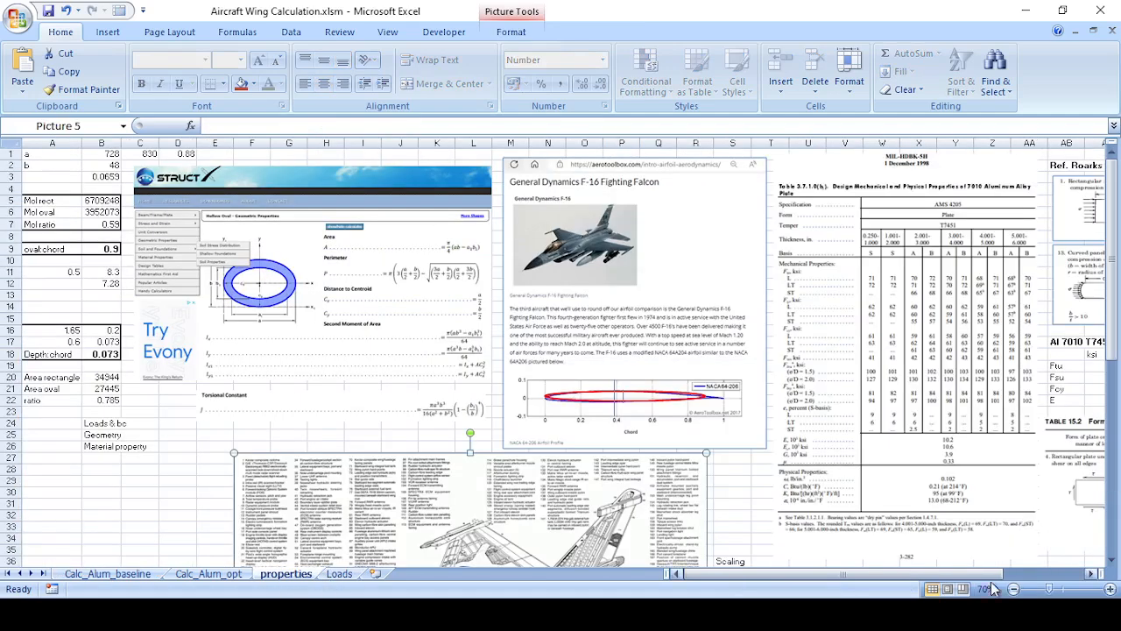
left_click_drag(927, 575, 1007, 565)
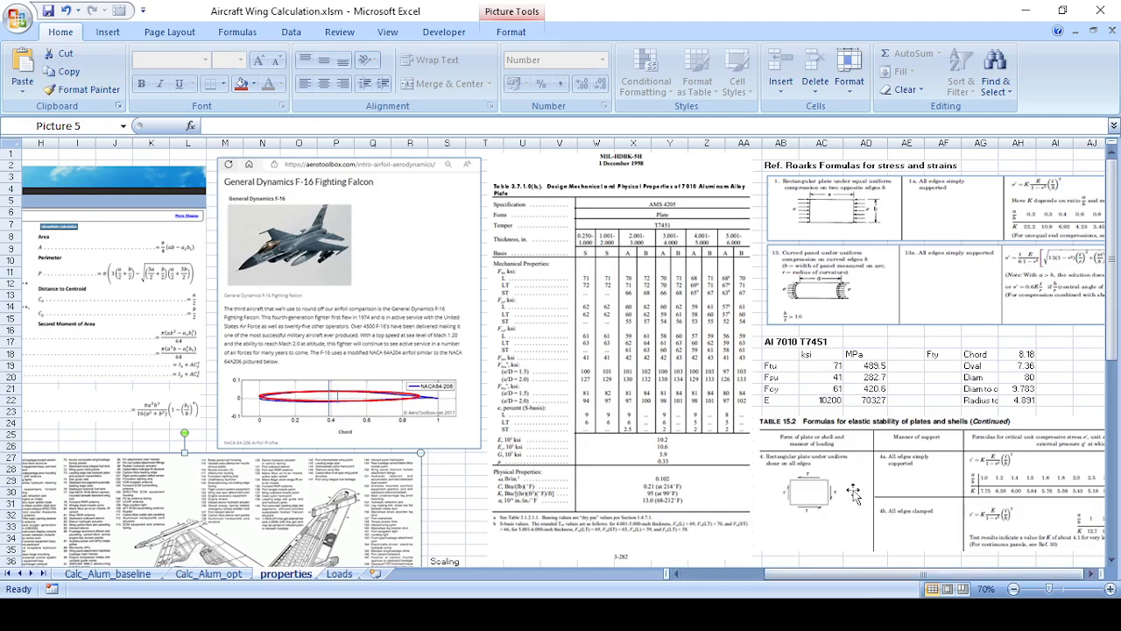
left_click(923, 536)
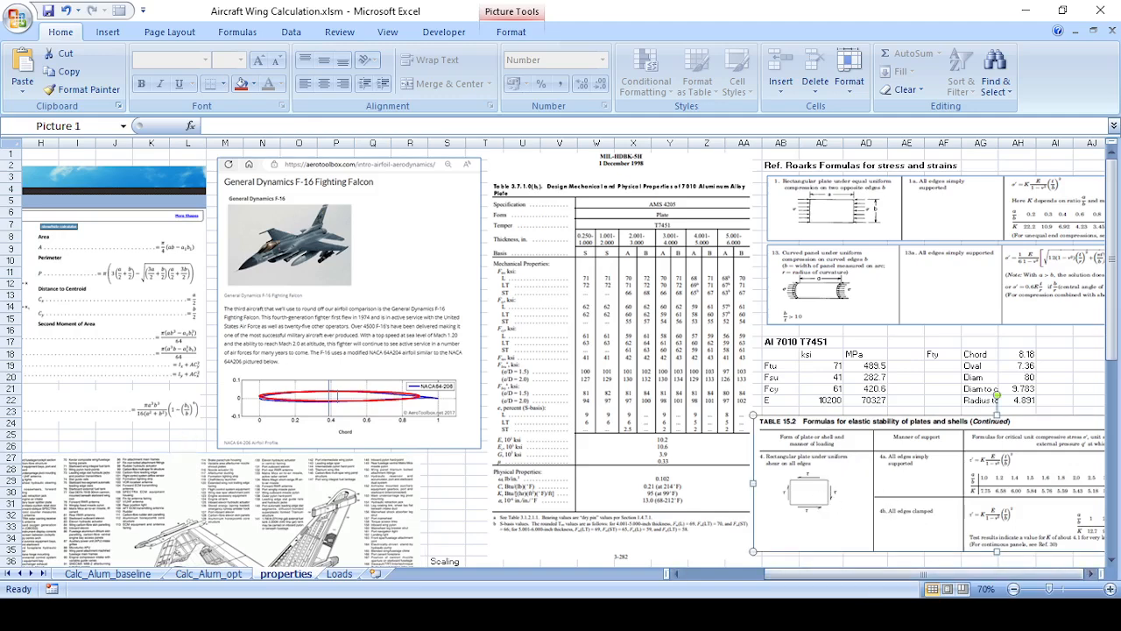
left_click(1094, 574)
left_click(1094, 574)
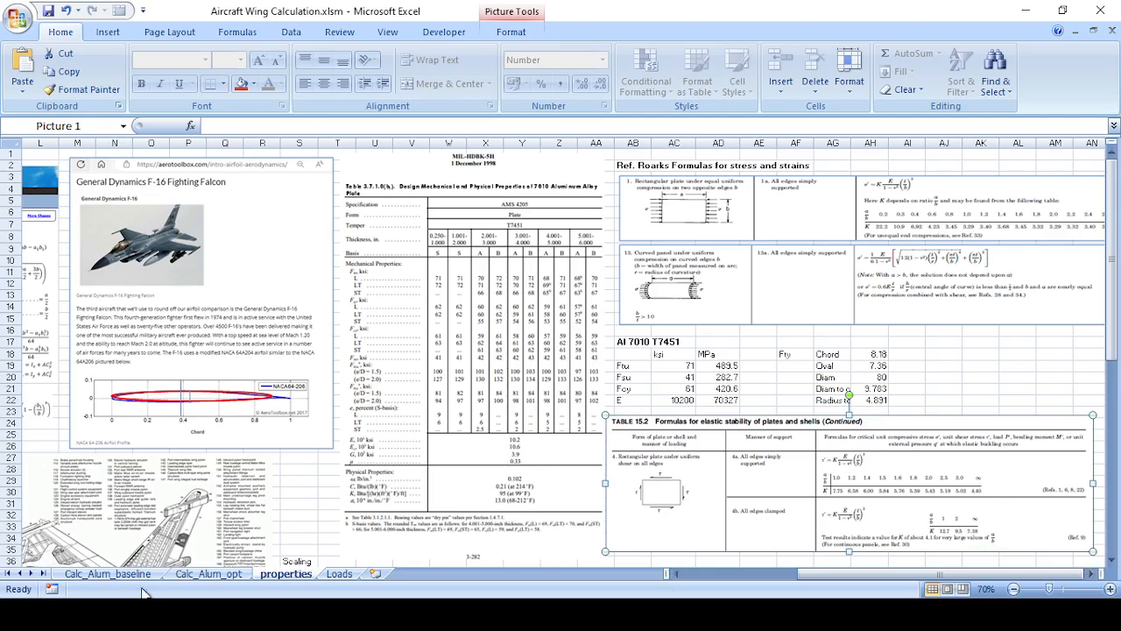
On Calc_Alum_baseline, check the two Shear k values and the formula averaging them above the critical buckling columns.
left_click(107, 574)
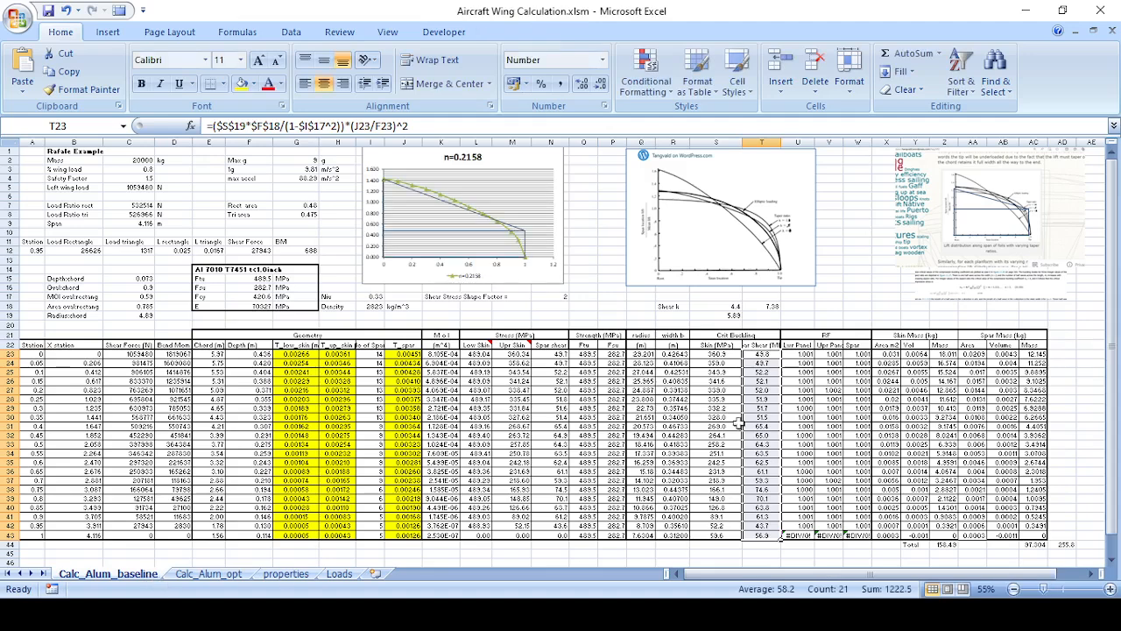
left_click(726, 323)
type("=0.5*(S18+T18)")
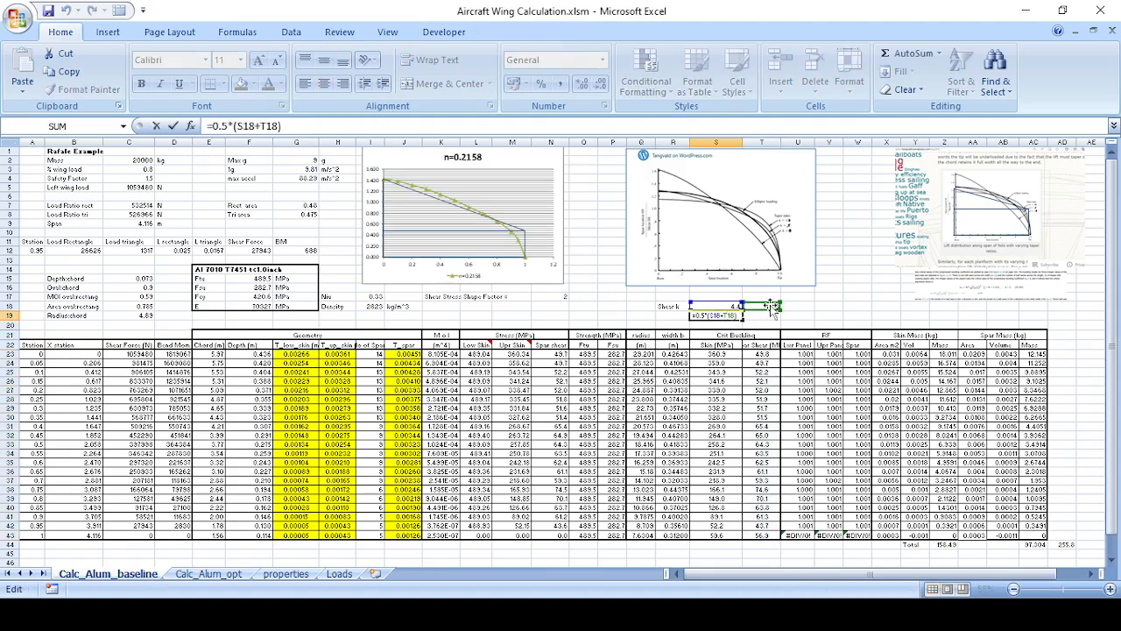
key("ctrl+Return")
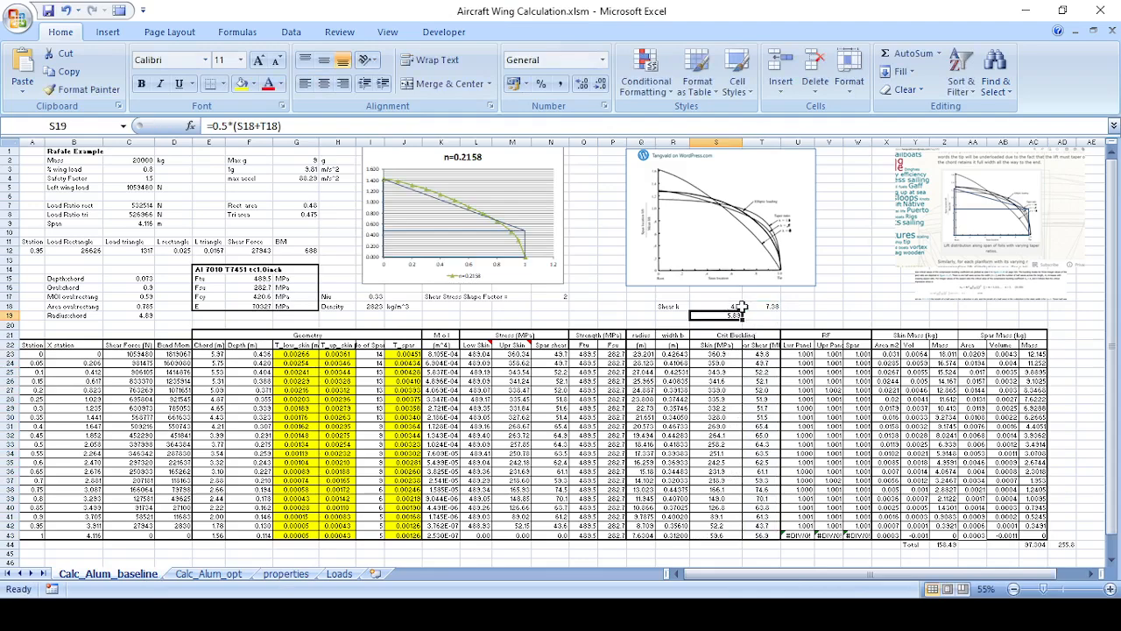
left_click(734, 305)
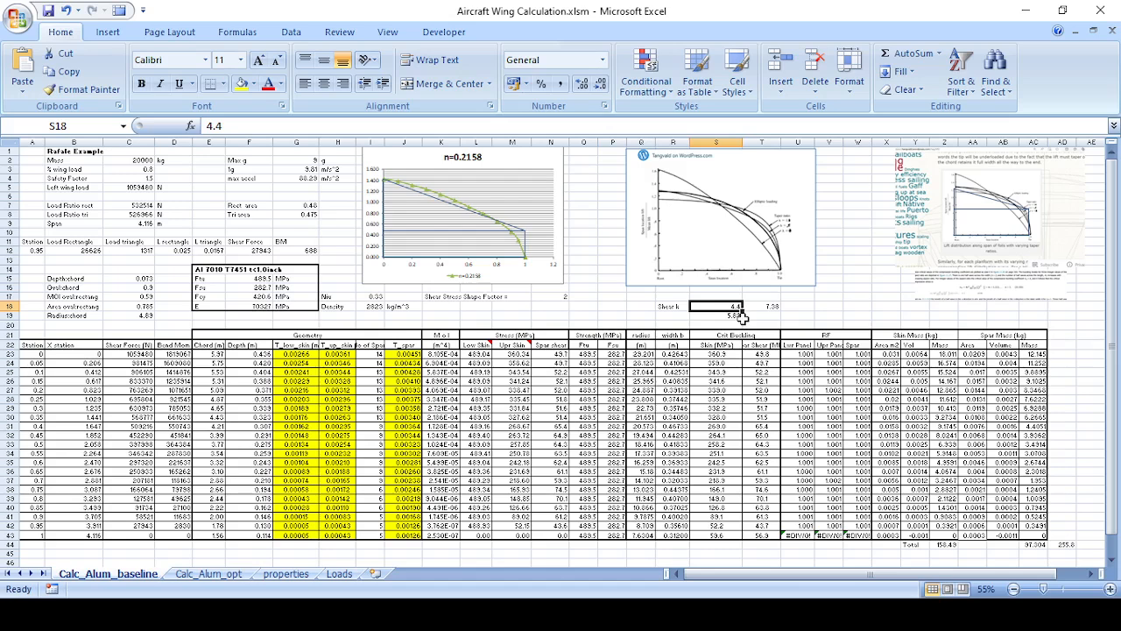
key("Right")
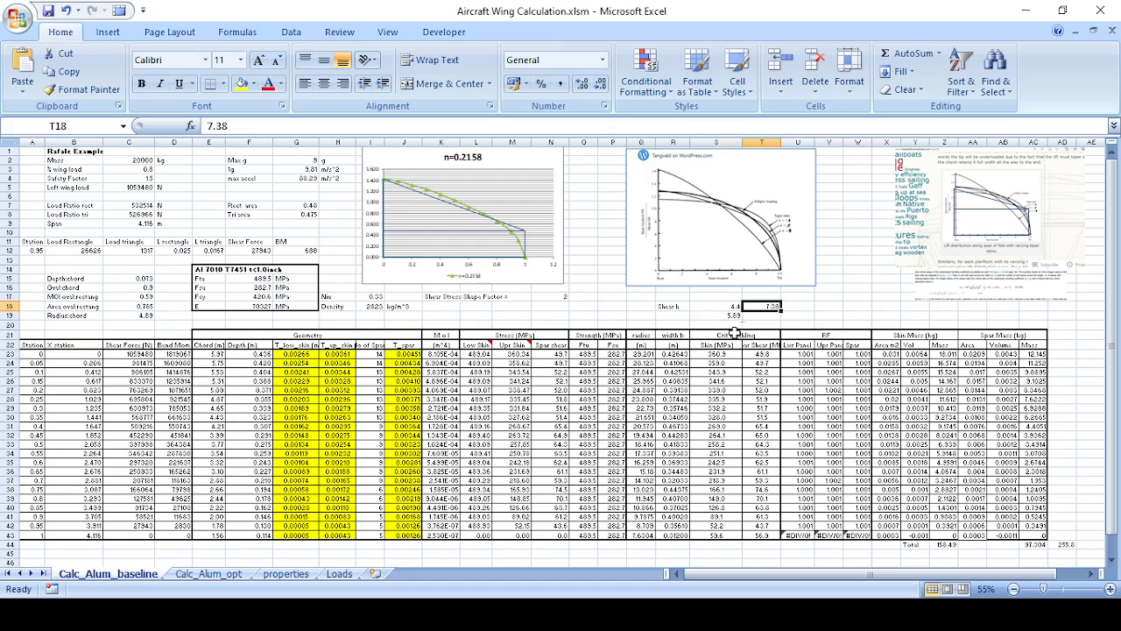
left_click(732, 317)
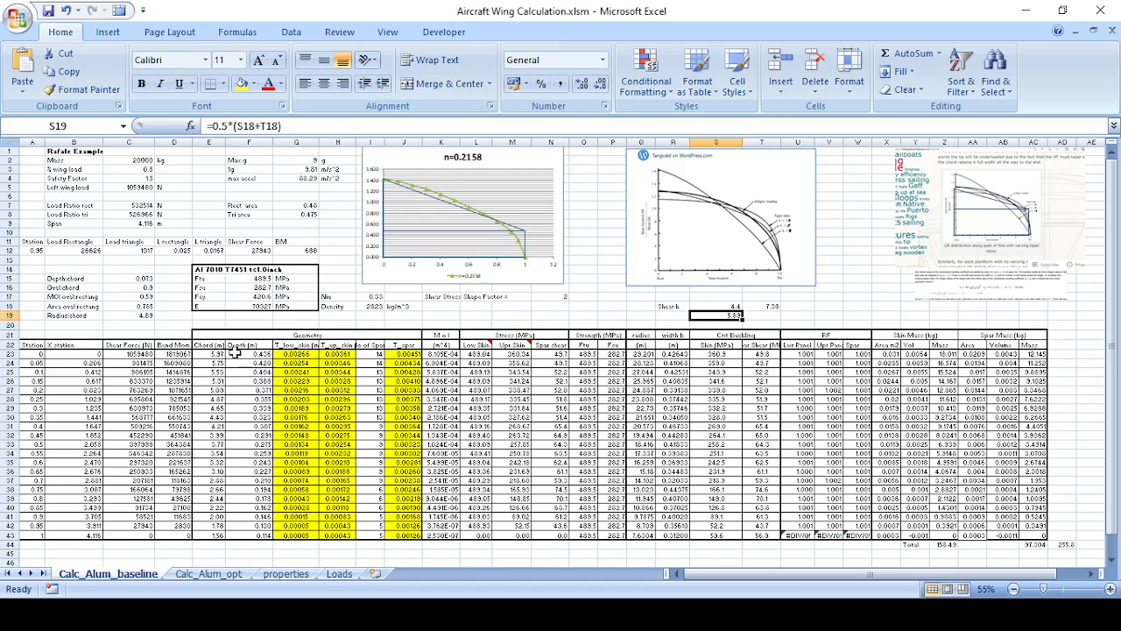
Inspect the station 0 chord, depth, lower and upper skin thicknesses, number of spars, spar thickness and moment of inertia formula.
left_click(215, 355)
left_click(260, 354)
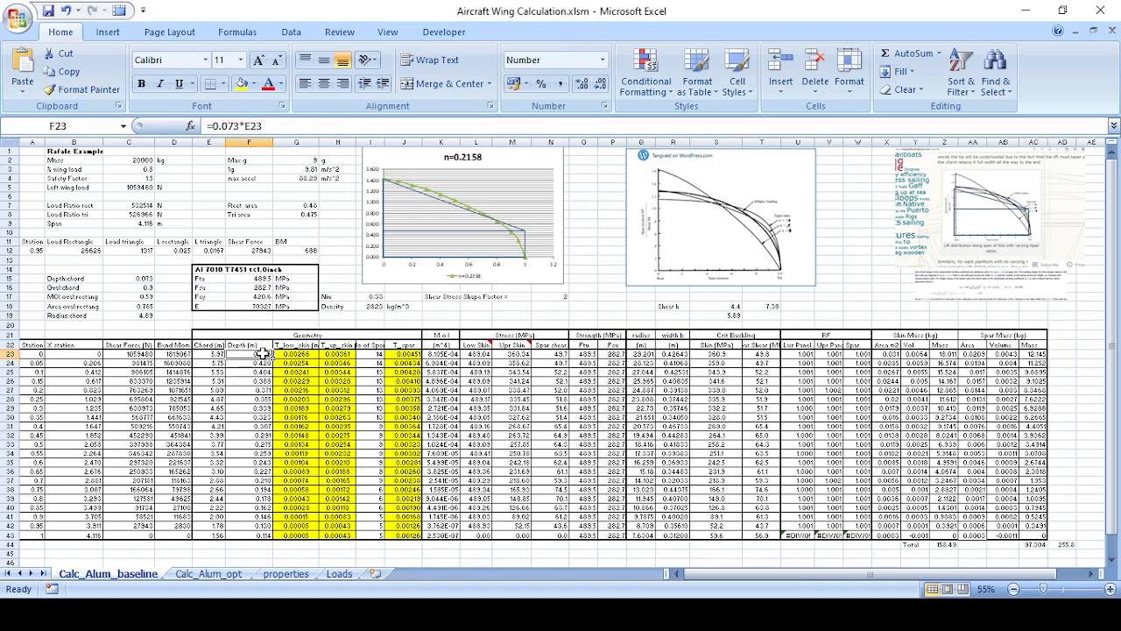
left_click(306, 356)
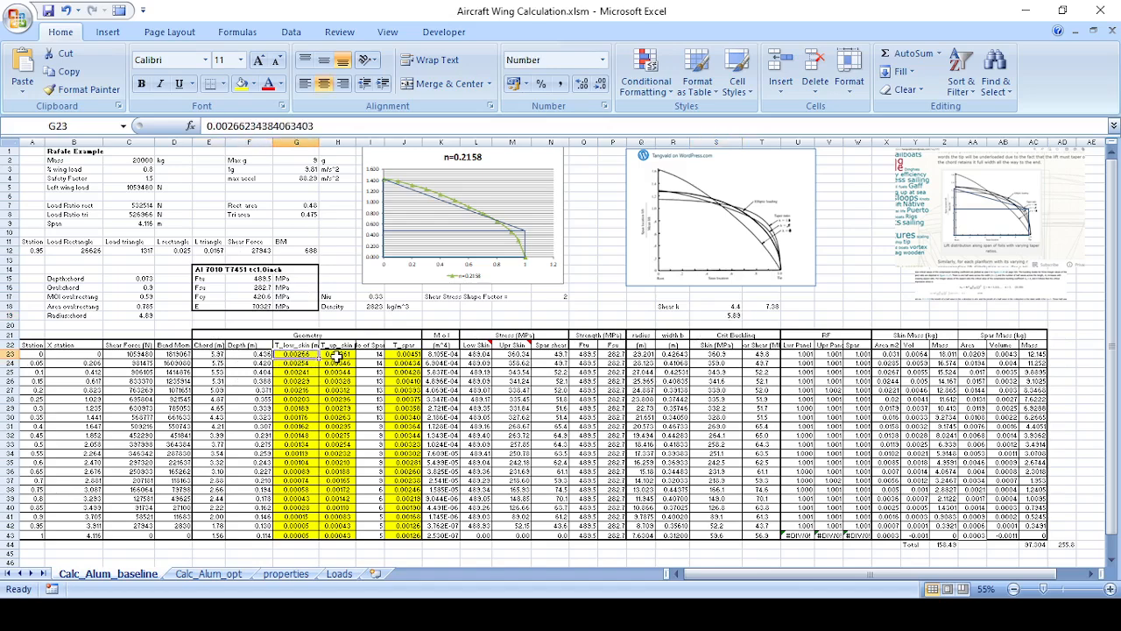
left_click(338, 355)
left_click(377, 354)
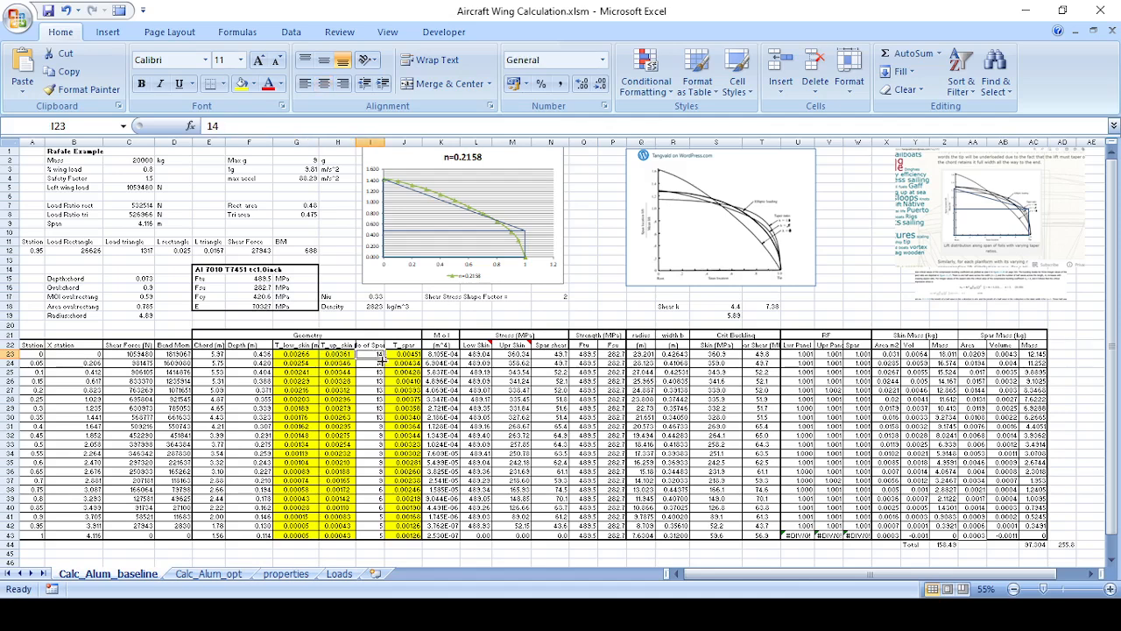
left_click(408, 355)
left_click(442, 354)
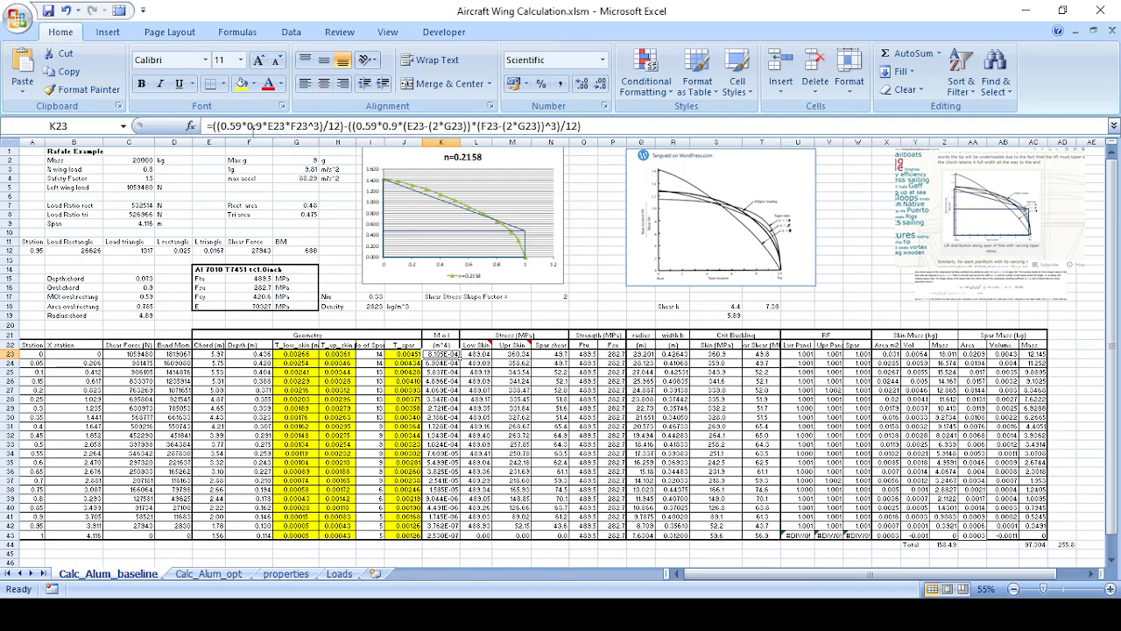
Look up the hollow oval properties and the moment of inertia ratio on the properties sheet, and return to Calc_Alum_baseline.
left_click(229, 577)
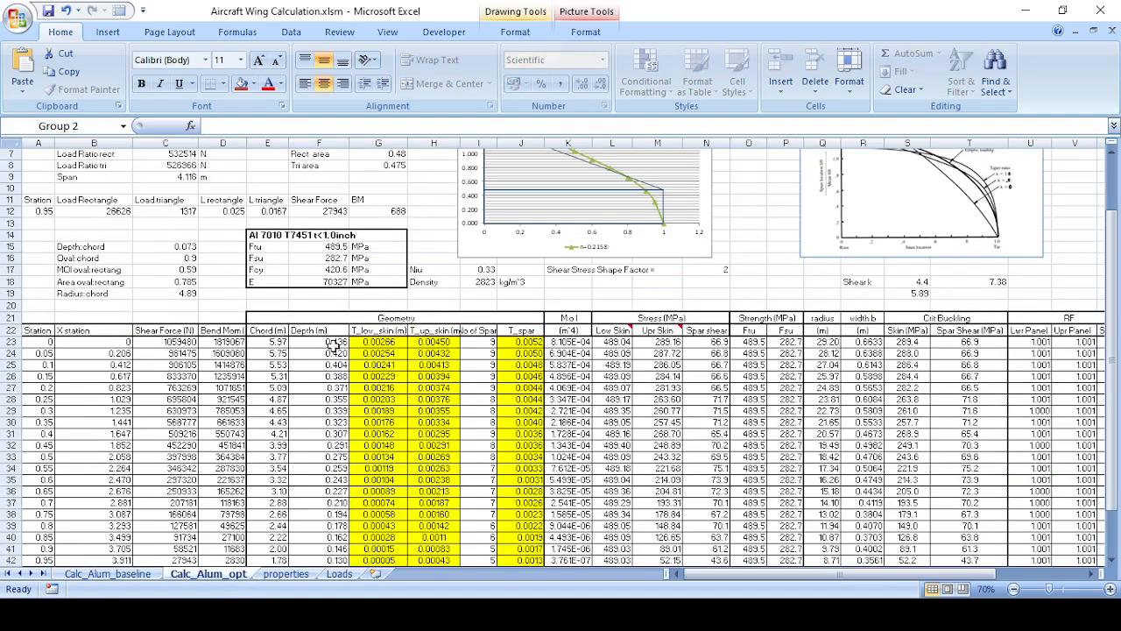
left_click(288, 575)
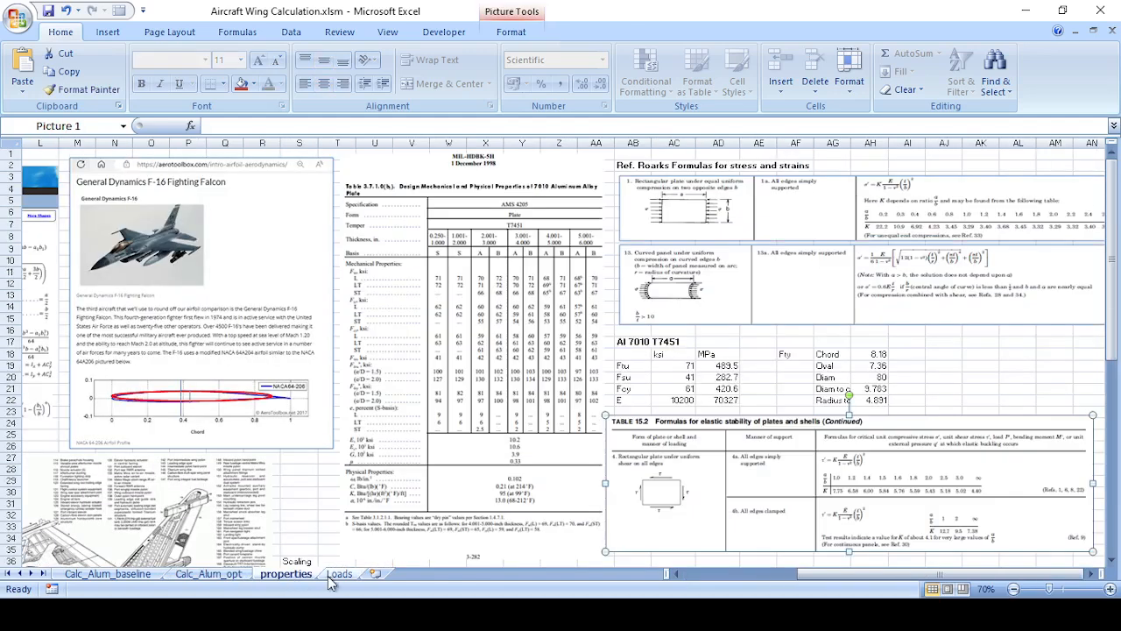
left_click(329, 574)
left_click(292, 578)
left_click_drag(833, 573, 736, 593)
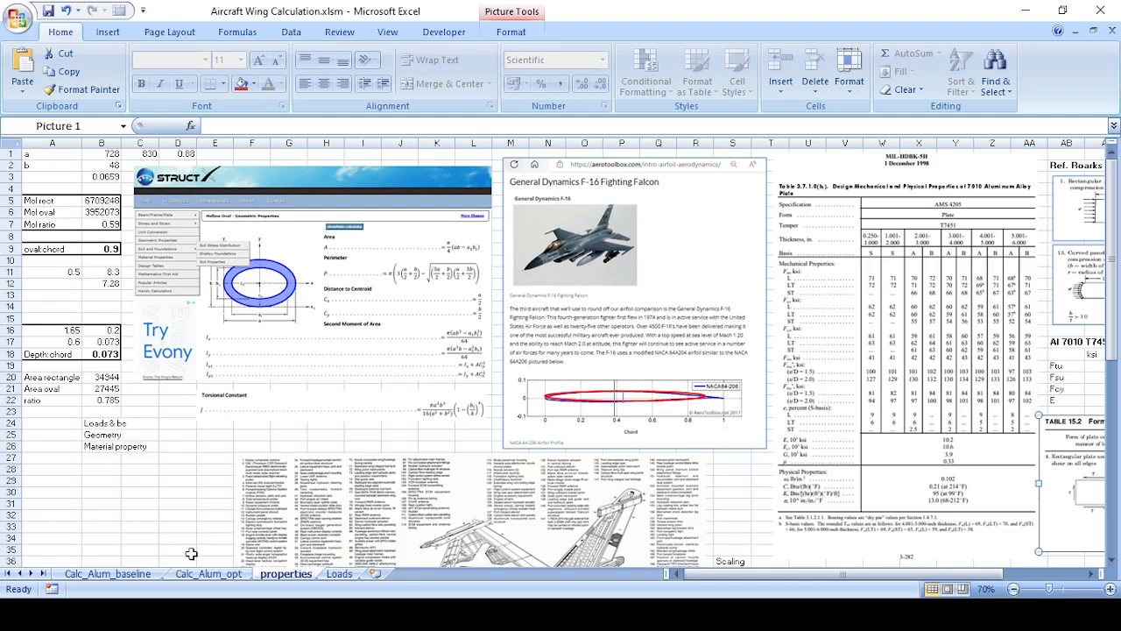
left_click(130, 570)
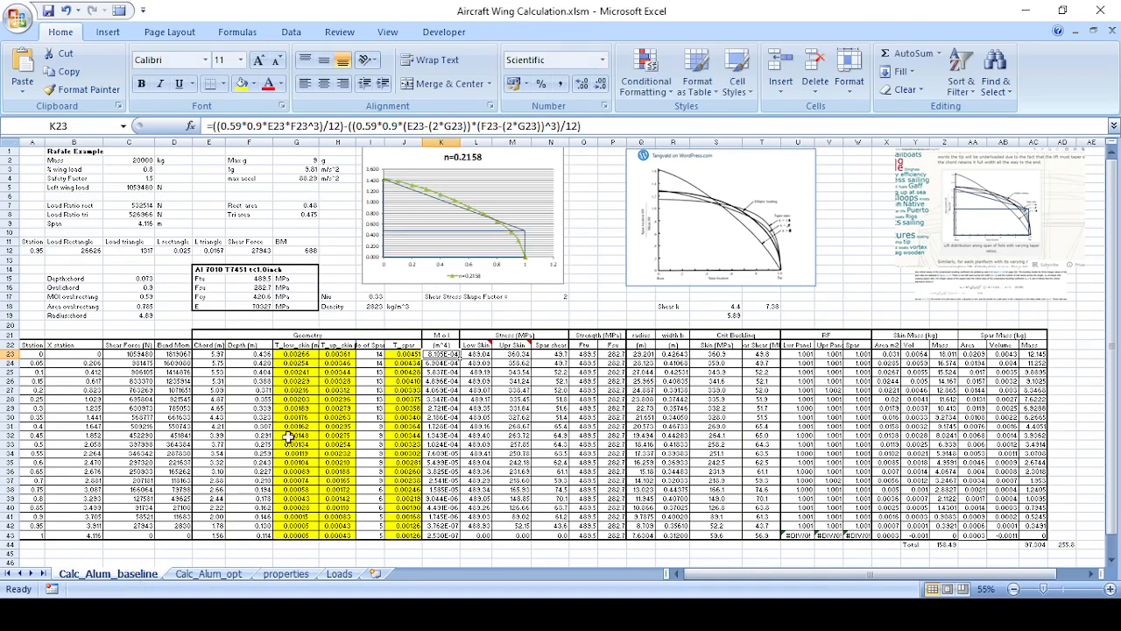
Trace the cells referenced by the station 0 lower and upper skin stress formulas, and review the upper skin thicknesses.
left_click(473, 354)
left_click(303, 124)
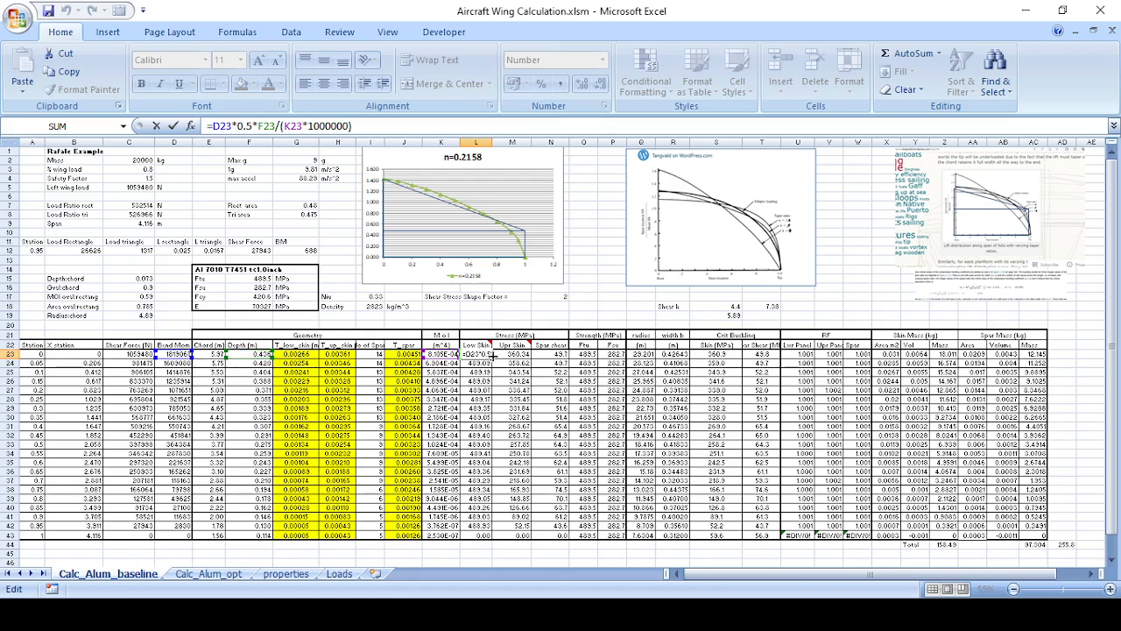
key("Escape")
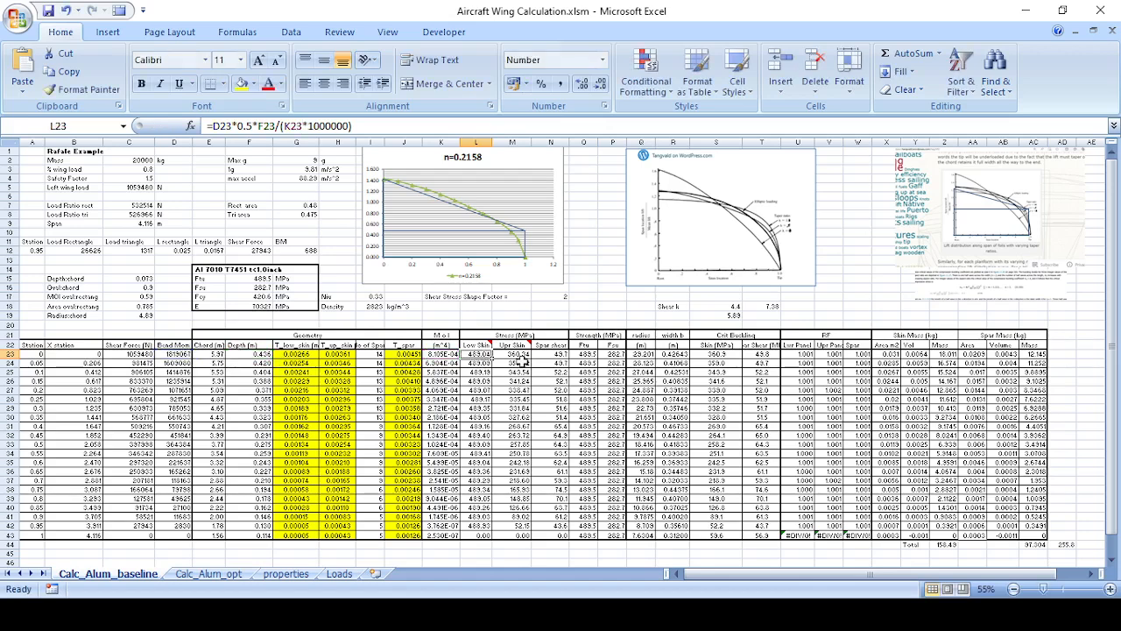
left_click(523, 354)
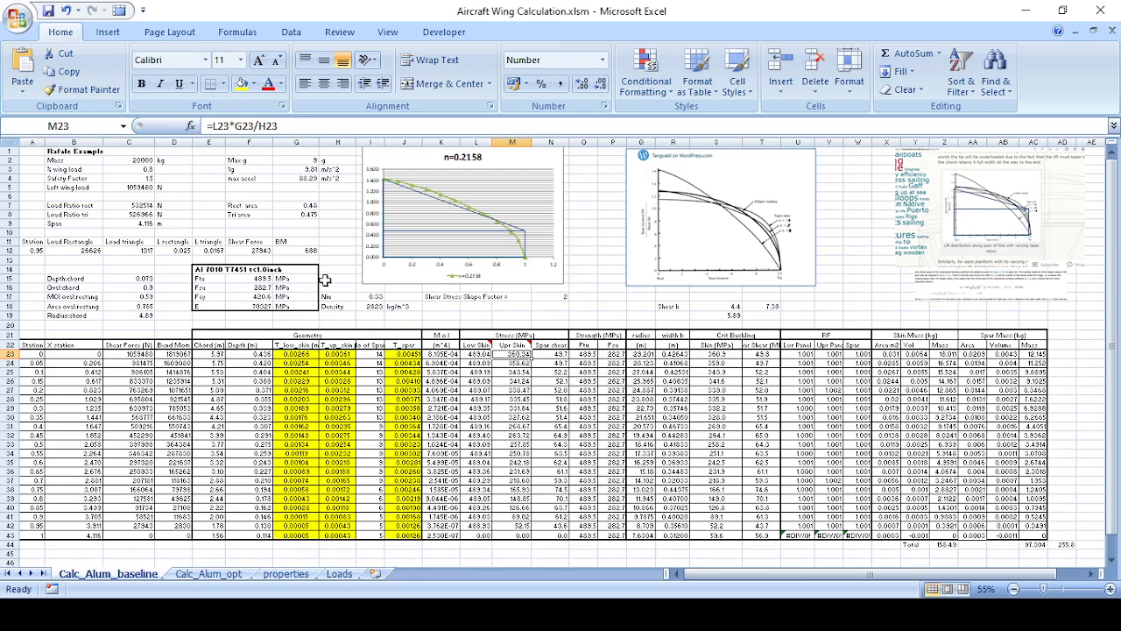
left_click(262, 128)
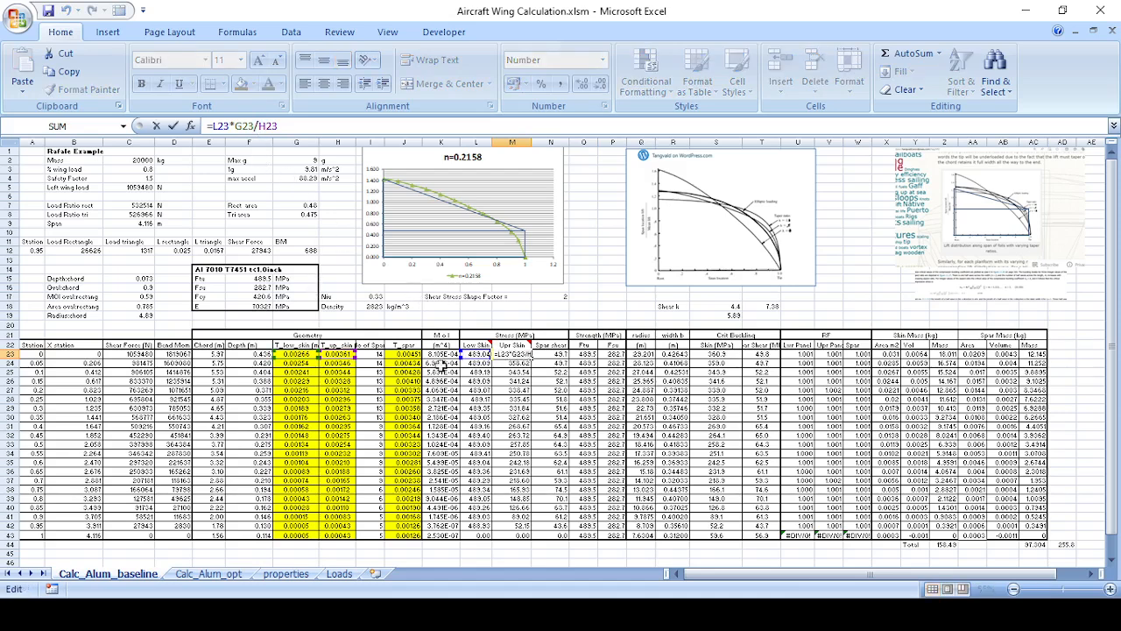
key("Escape")
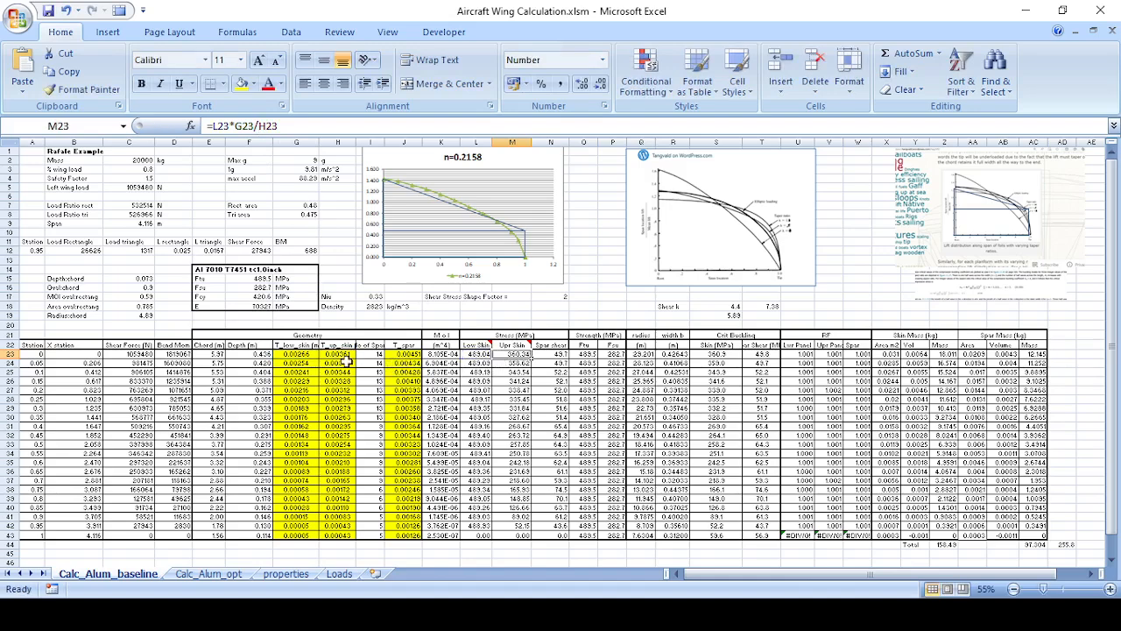
left_click_drag(337, 348, 338, 421)
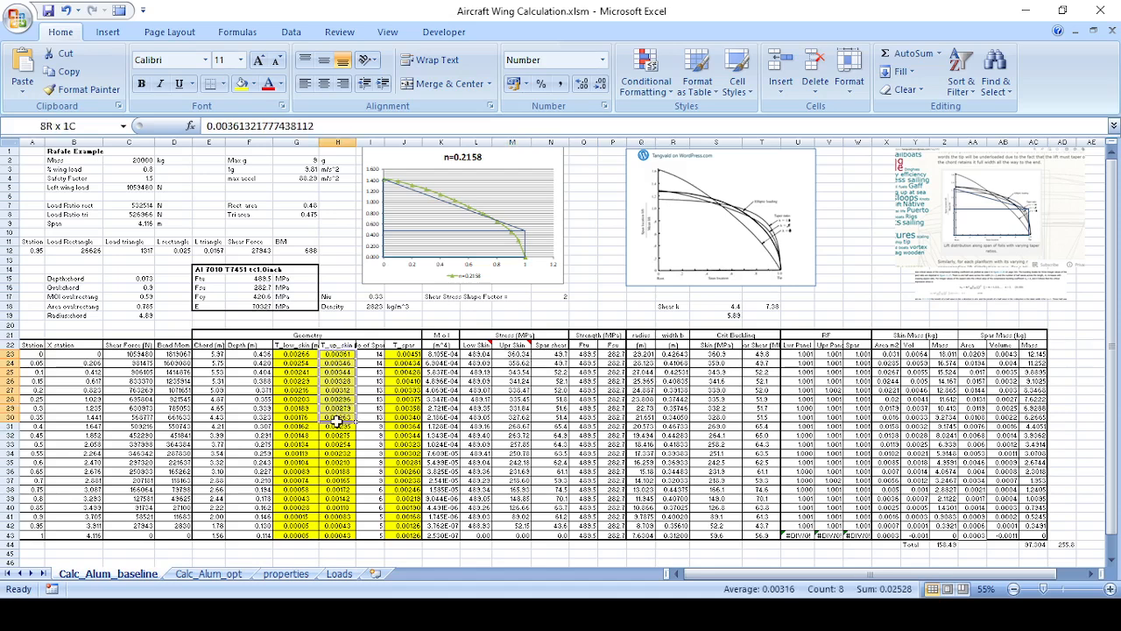
left_click(474, 354)
left_click(529, 354)
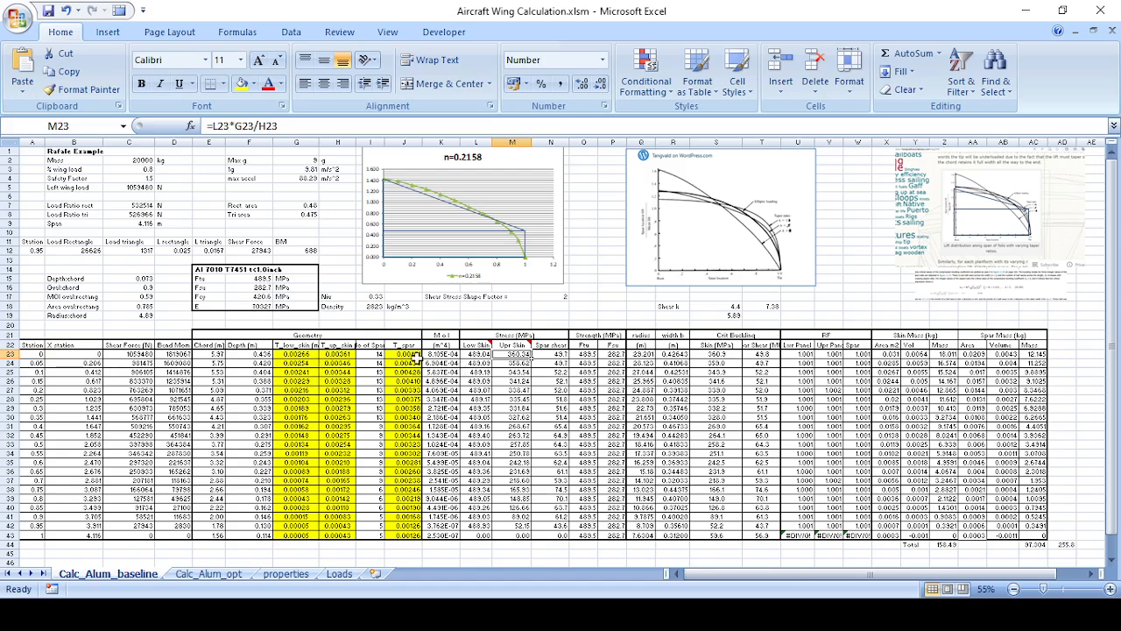
Check the station 0 spar shear formula against the number of spars, depth and spar thickness columns, and review the upper skin stresses.
left_click(544, 354)
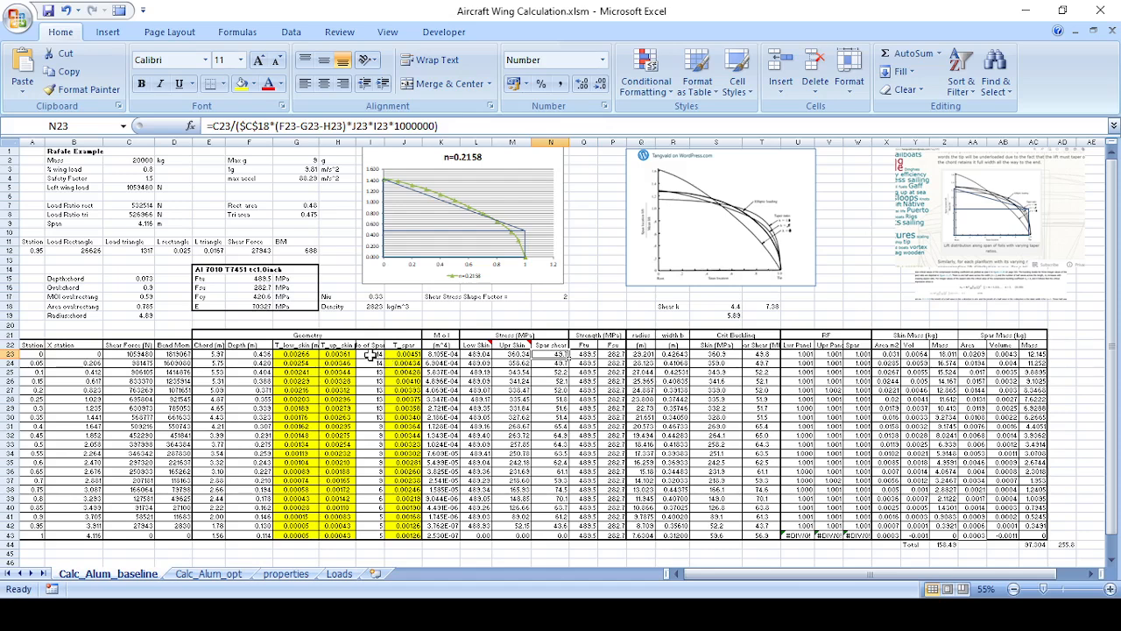
left_click_drag(372, 354, 380, 381)
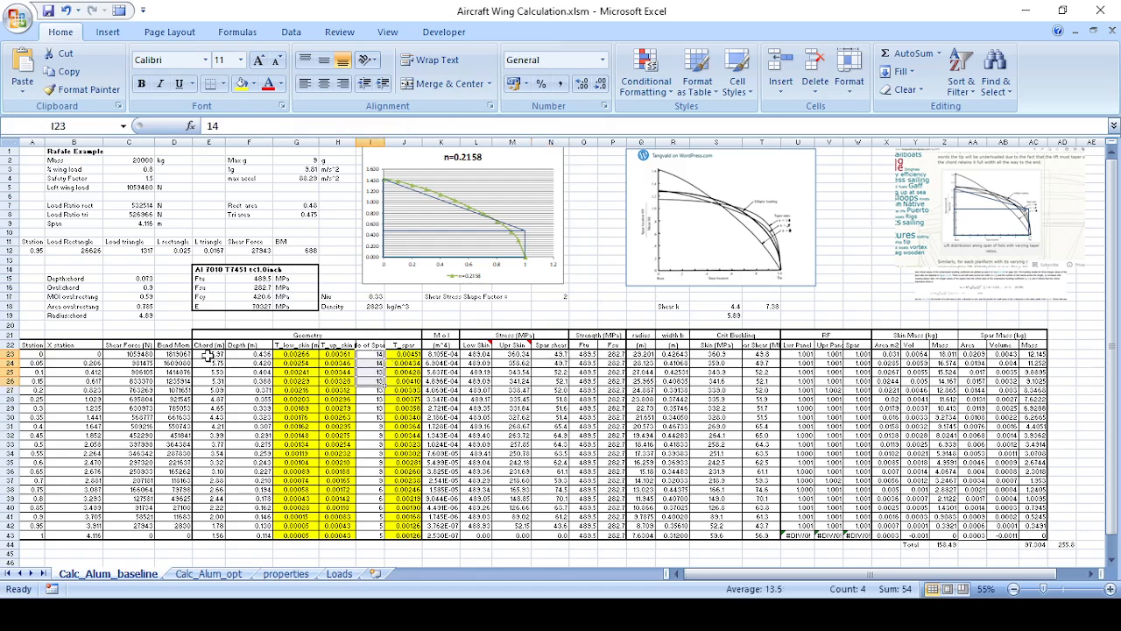
left_click_drag(208, 355, 256, 373)
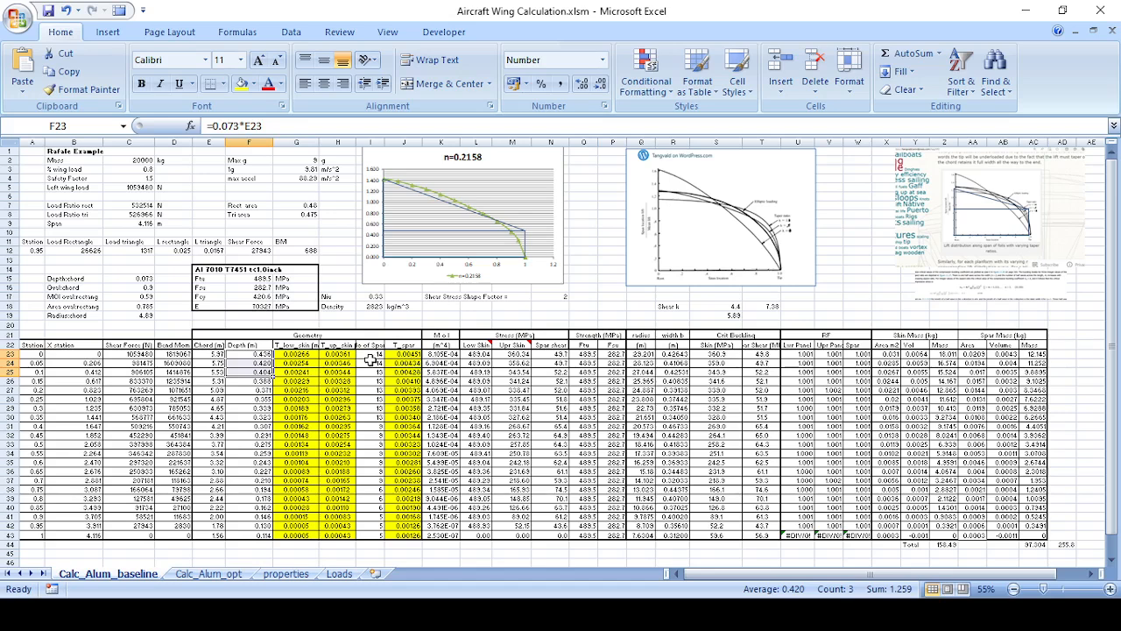
left_click_drag(406, 355, 402, 372)
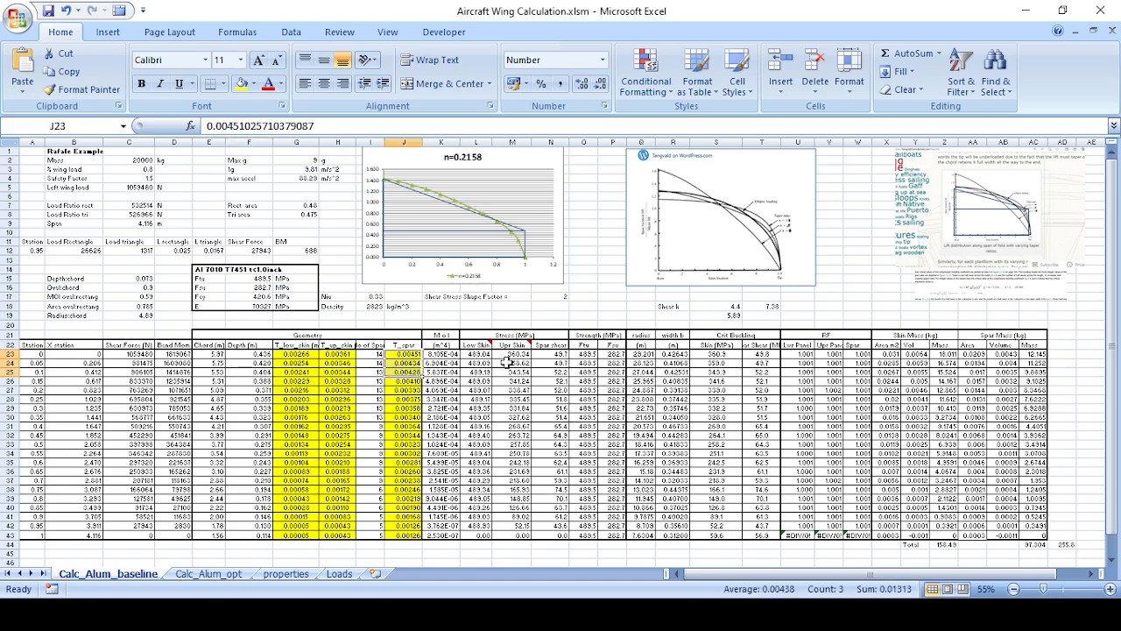
left_click_drag(510, 354, 512, 381)
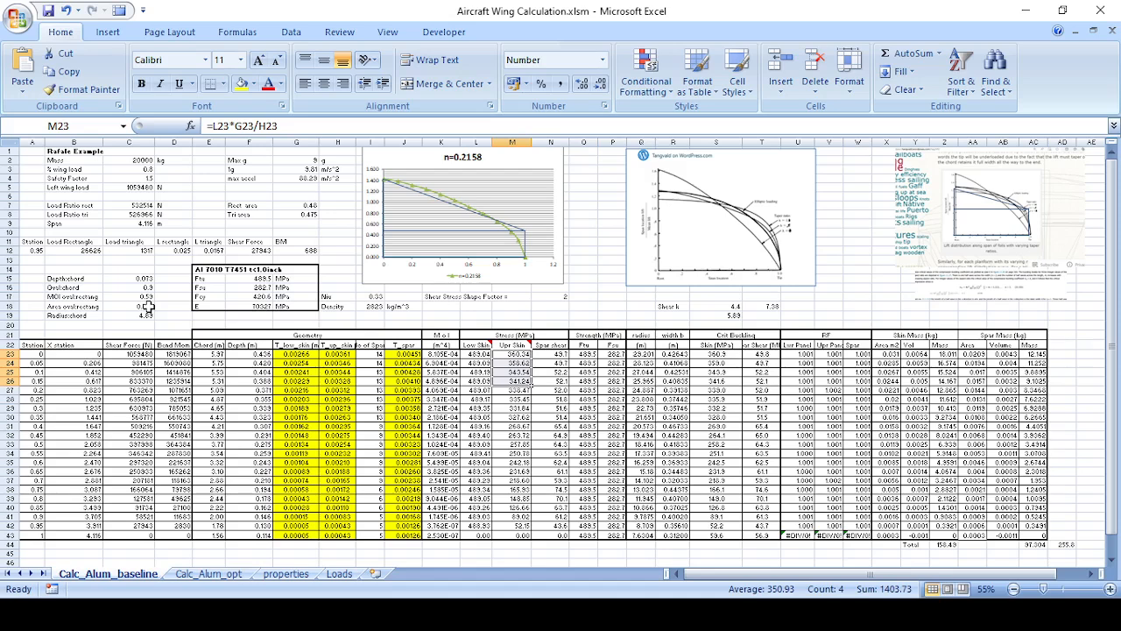
Trace the cells referenced by the station 0 spar shear formula, including the area oval:rectangle ratio and the skin thicknesses subtracted from depth.
left_click(149, 307)
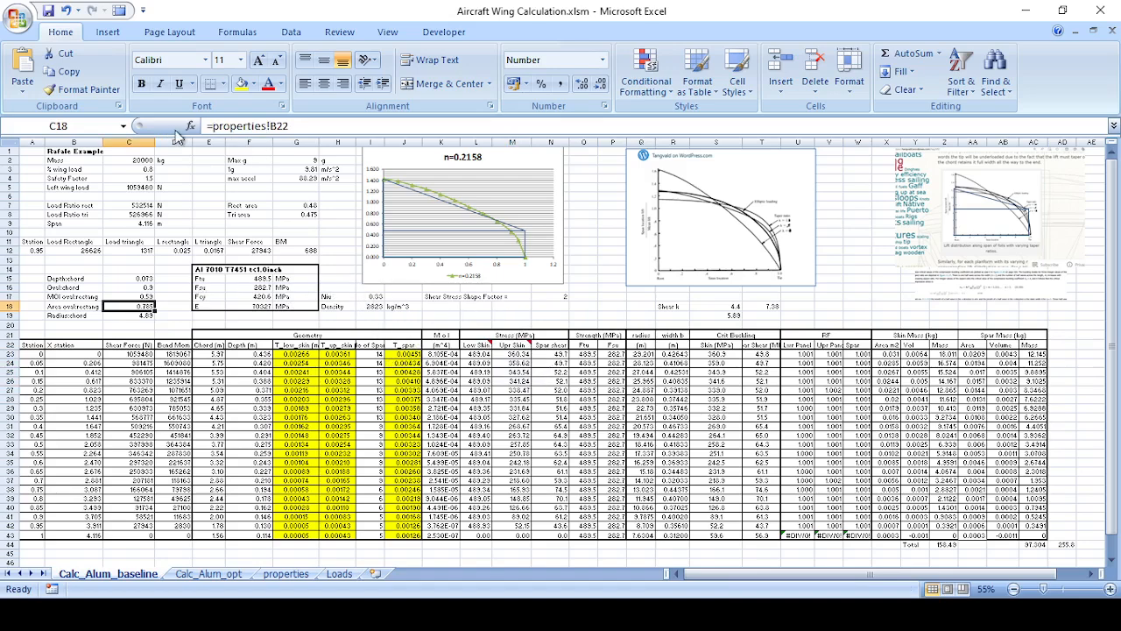
left_click(519, 355)
left_click(553, 355)
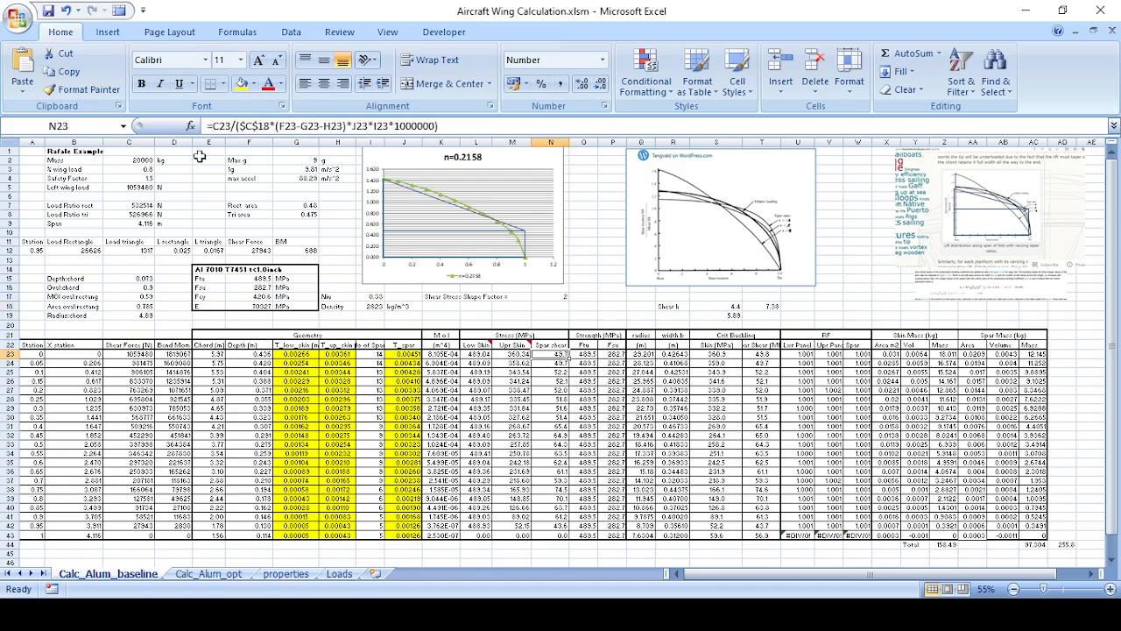
double_click(257, 127)
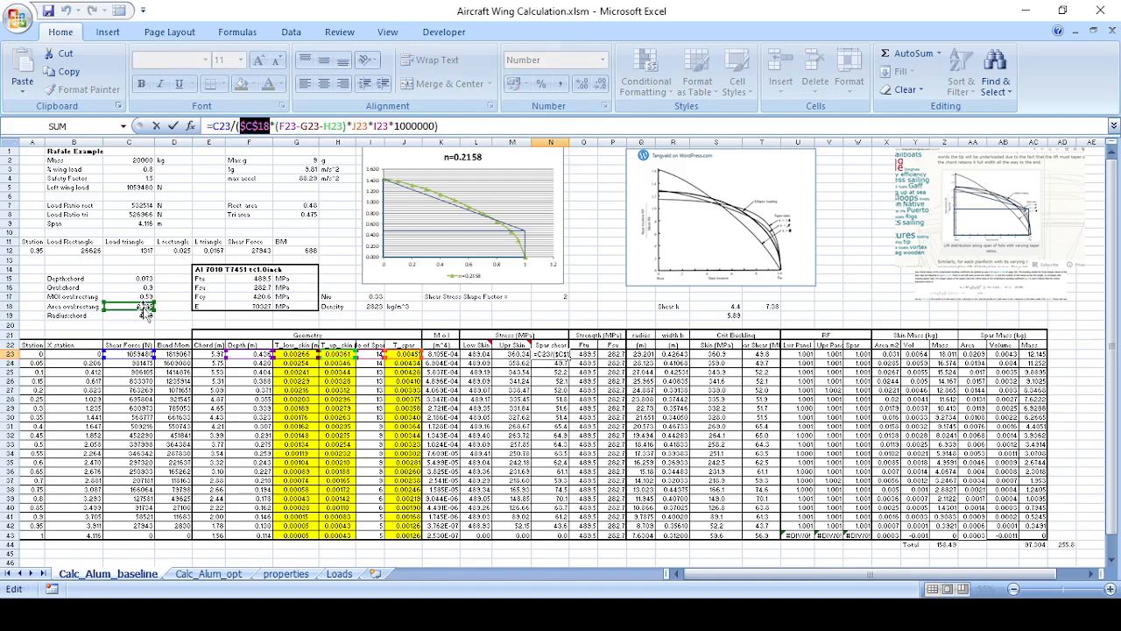
key("Escape")
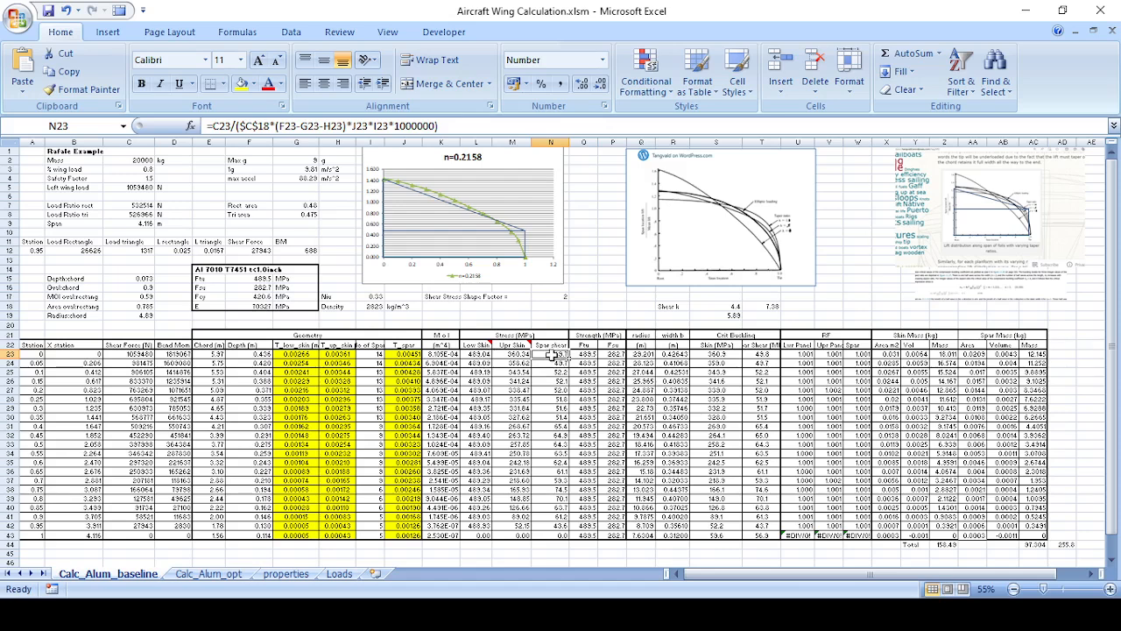
left_click(321, 132)
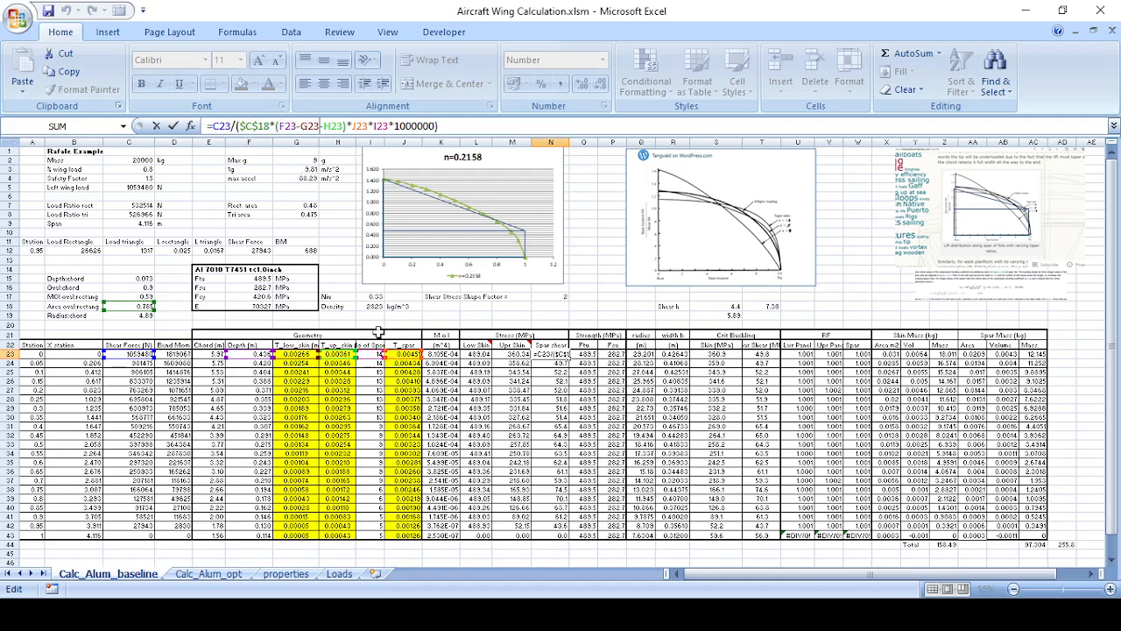
key("Escape")
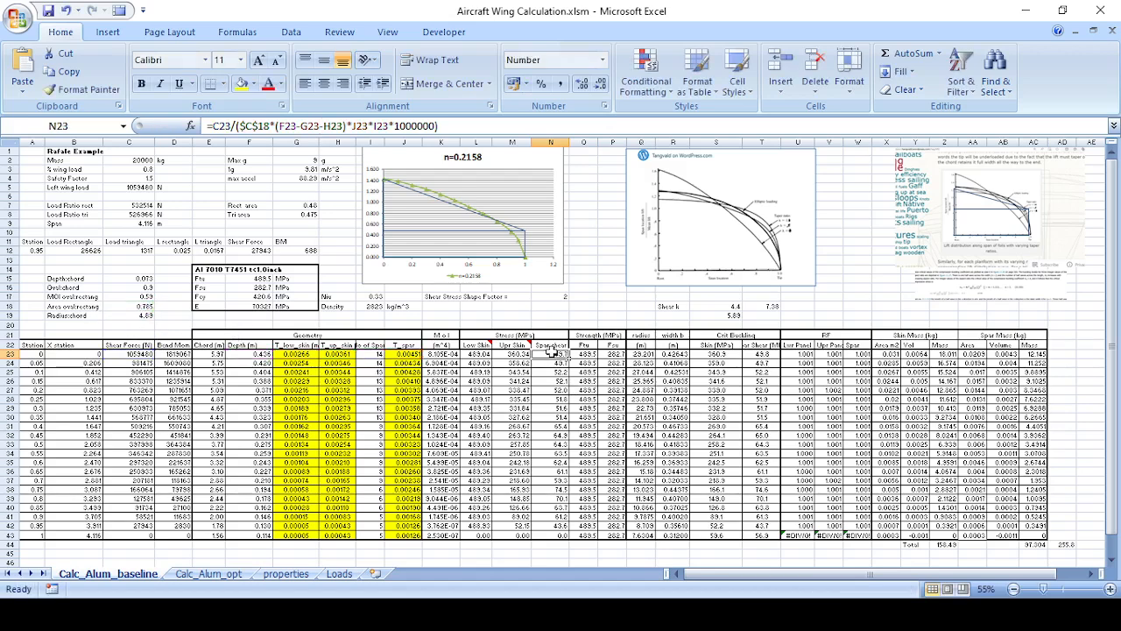
Review the spar shear stresses and the lower and upper skin stresses along the span stations.
left_click_drag(550, 353, 550, 517)
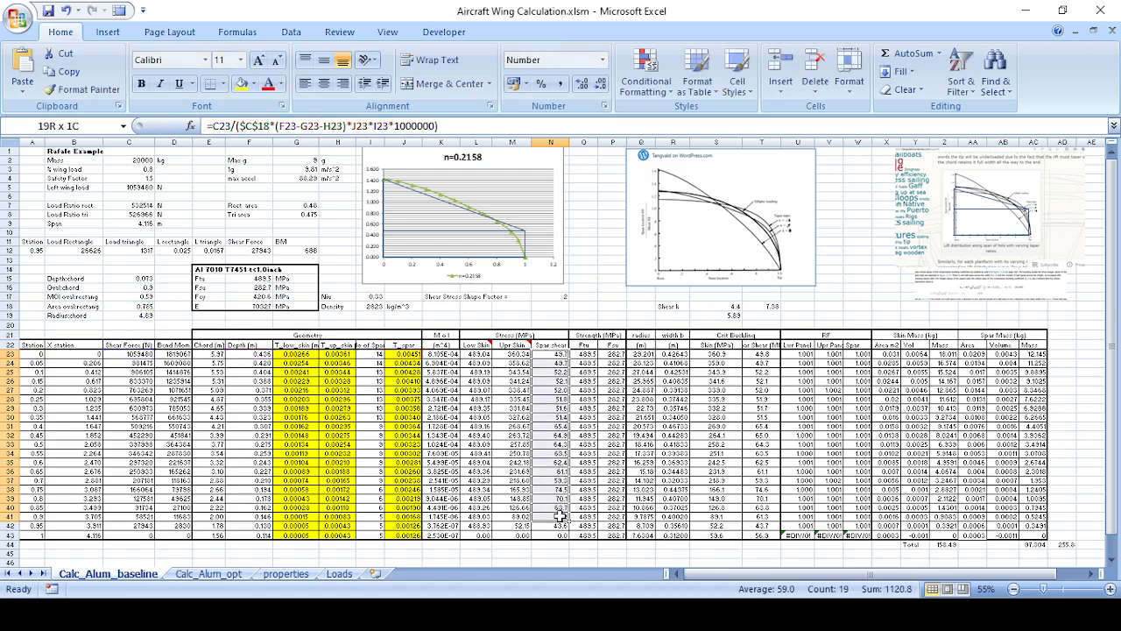
left_click(515, 353)
left_click_drag(478, 352, 511, 534)
Inspect the station 0 Ftu and shear strength references and the critical buckling formulas for skin and spar shear.
left_click(584, 354)
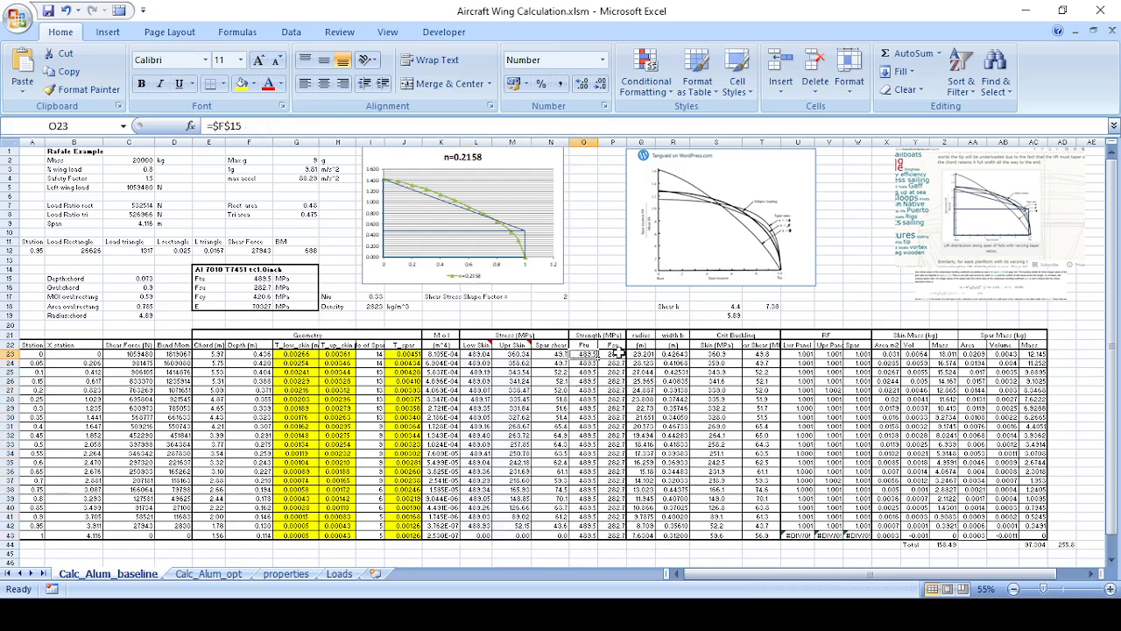
left_click(617, 353)
left_click(717, 354)
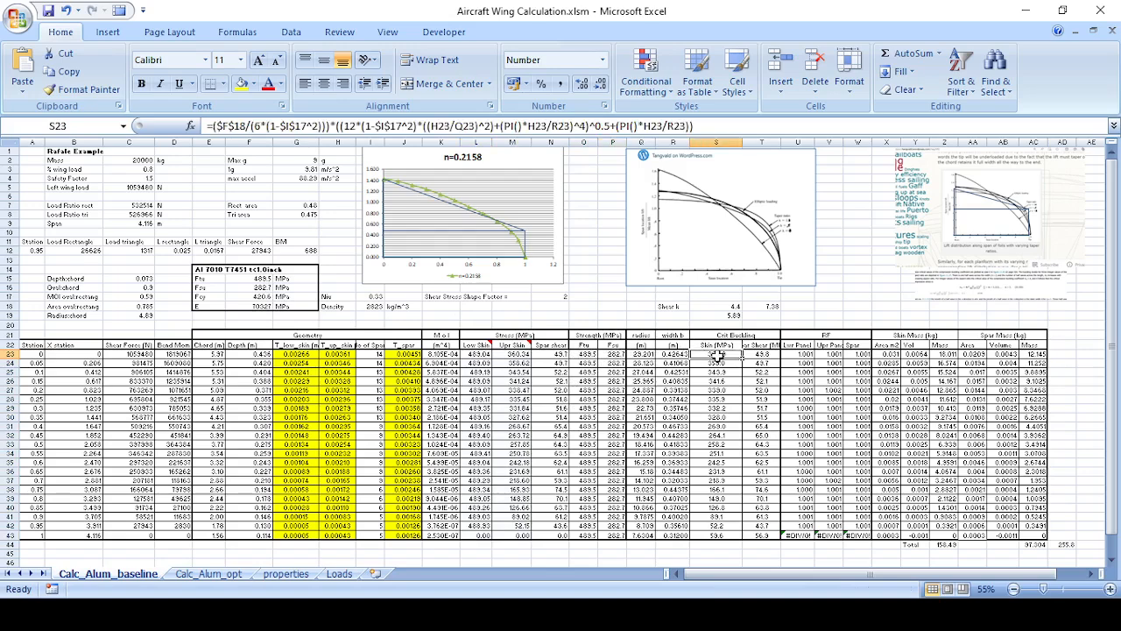
left_click(757, 355)
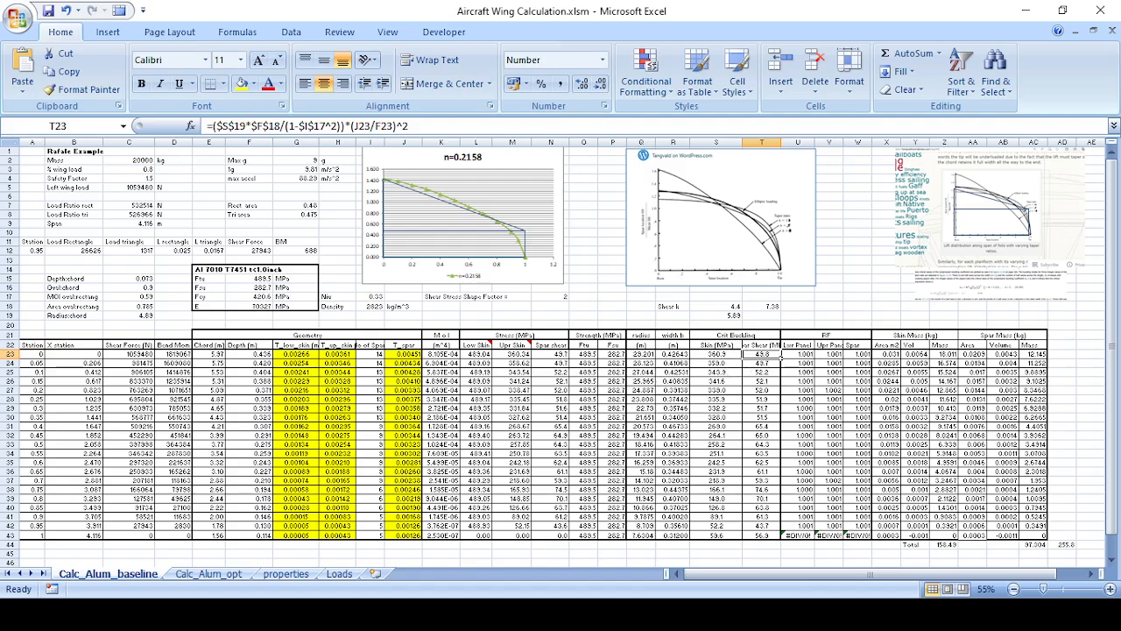
Look up the Roark's plate buckling formulas and the Al 7010 T7451 values on the properties sheet.
left_click(329, 575)
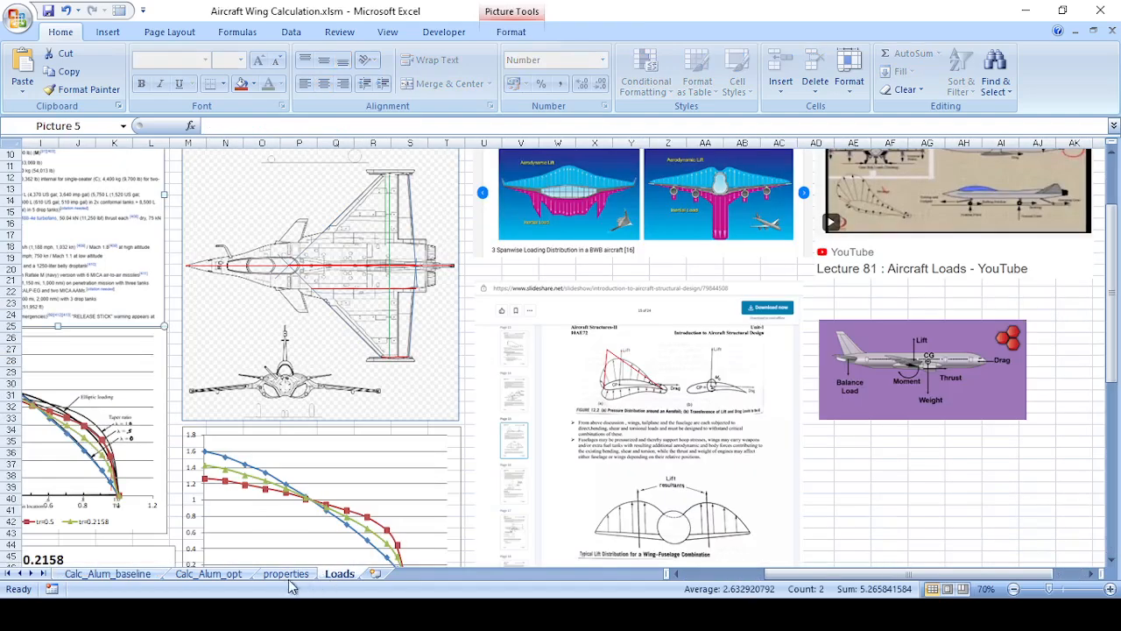
left_click(297, 575)
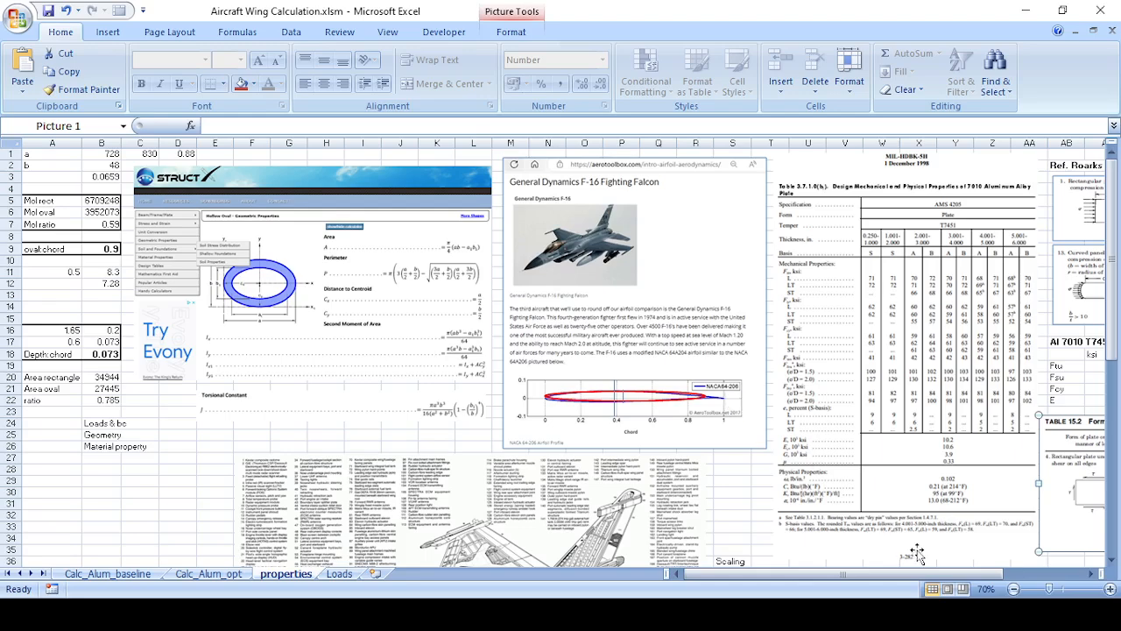
left_click_drag(935, 576, 1014, 577)
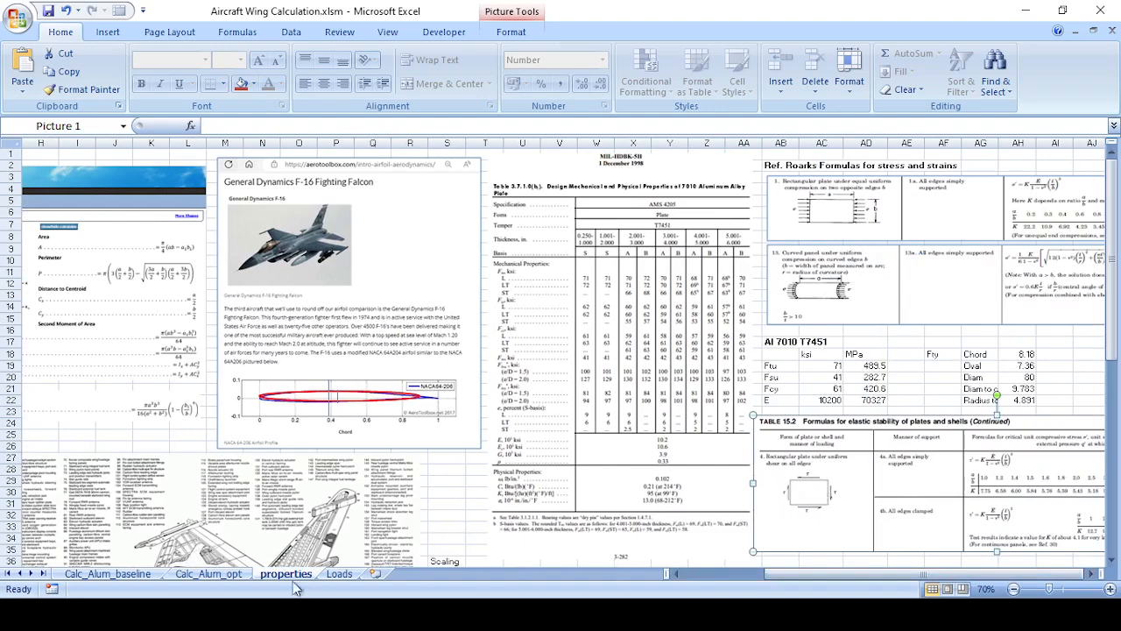
On the Calc_Alum_opt sheet, trace the cells referenced by the station 0 lower and upper skin stress formulas.
left_click(193, 573)
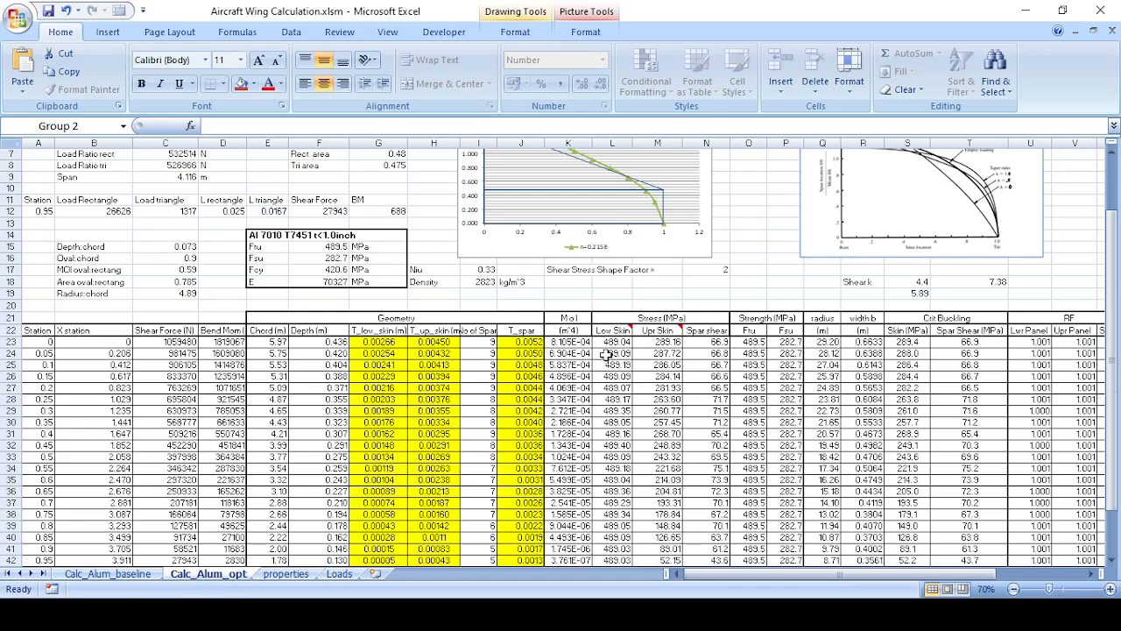
left_click(668, 341)
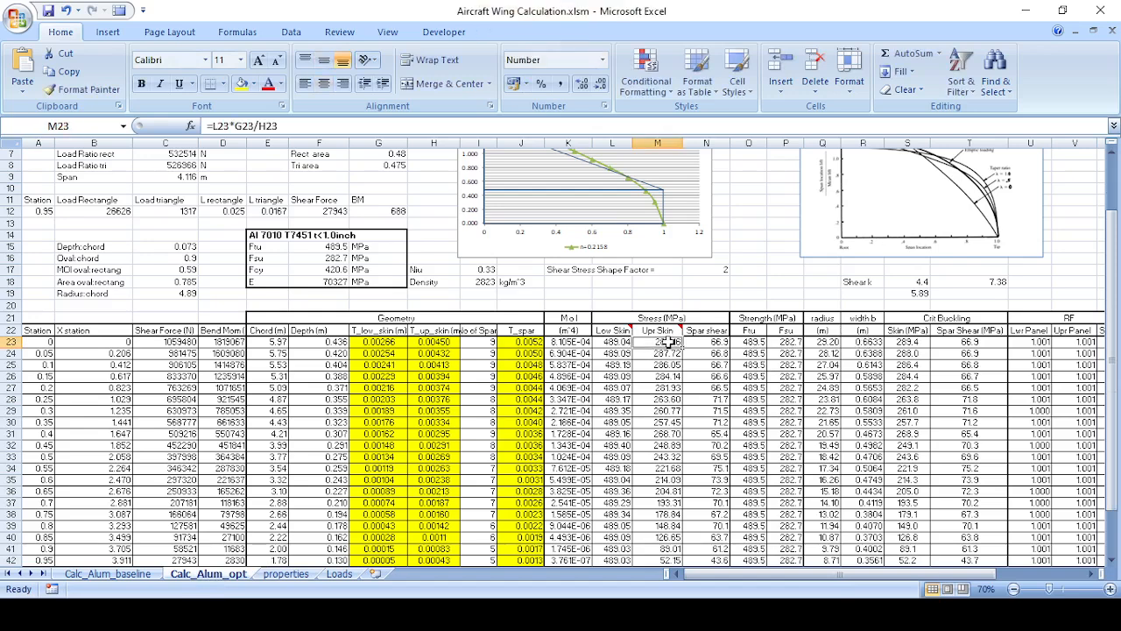
left_click(620, 341)
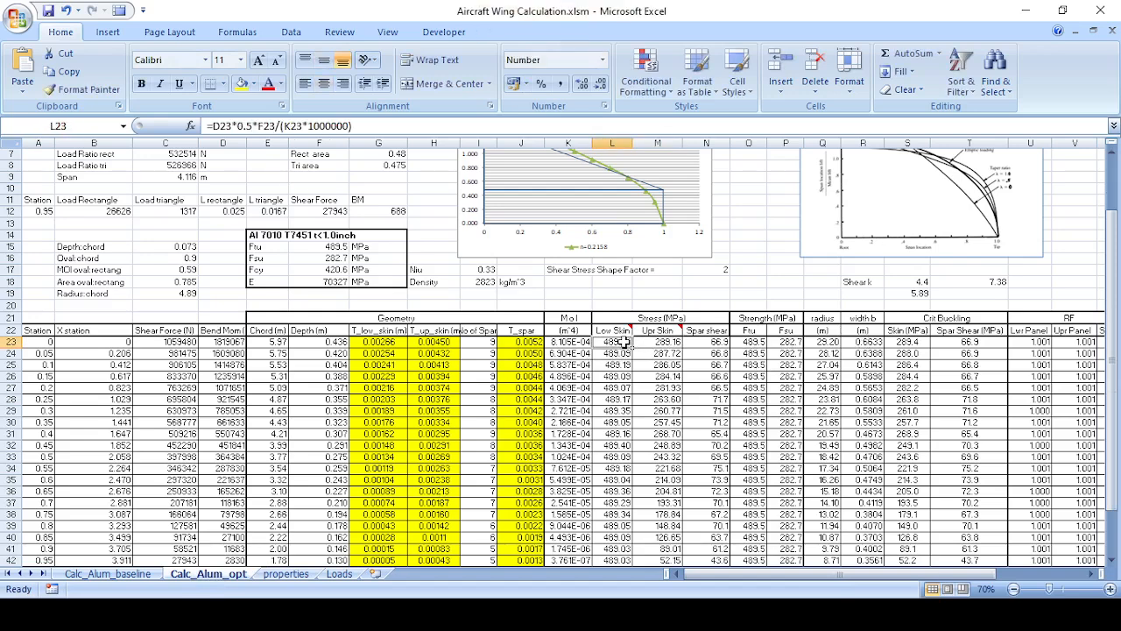
left_click(319, 123)
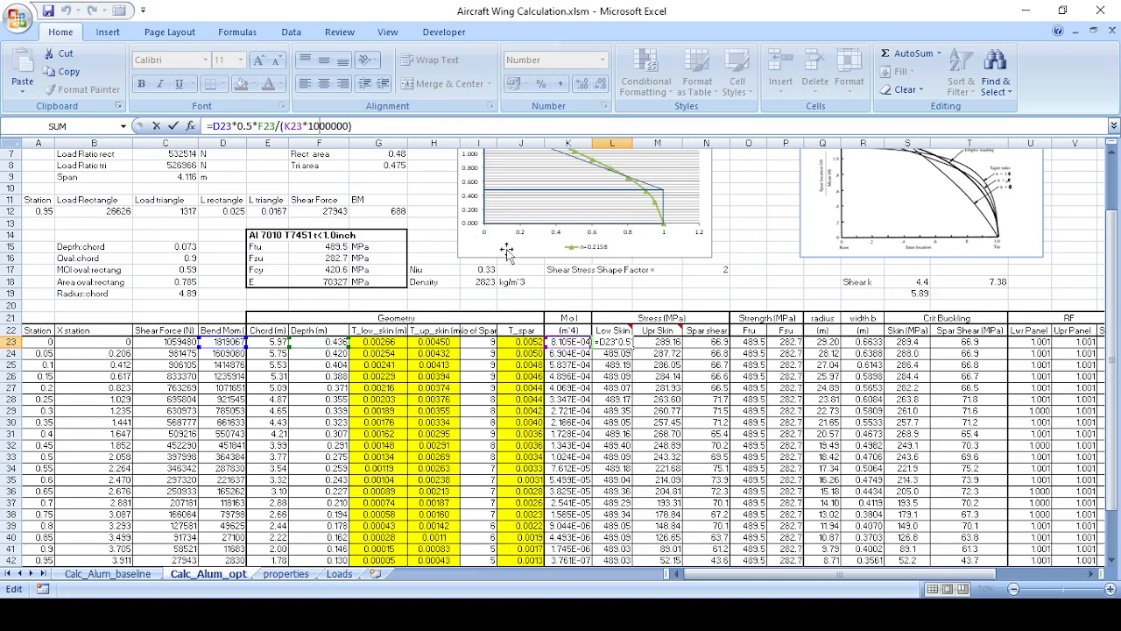
key("Escape")
left_click(670, 341)
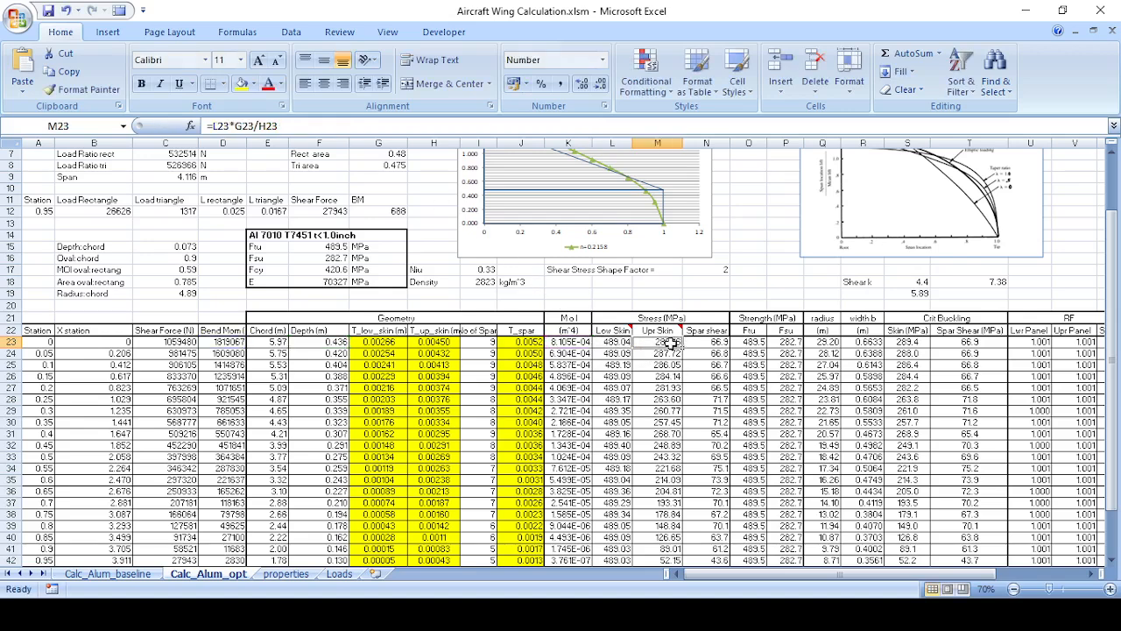
left_click(616, 340)
left_click(665, 342)
left_click(299, 126)
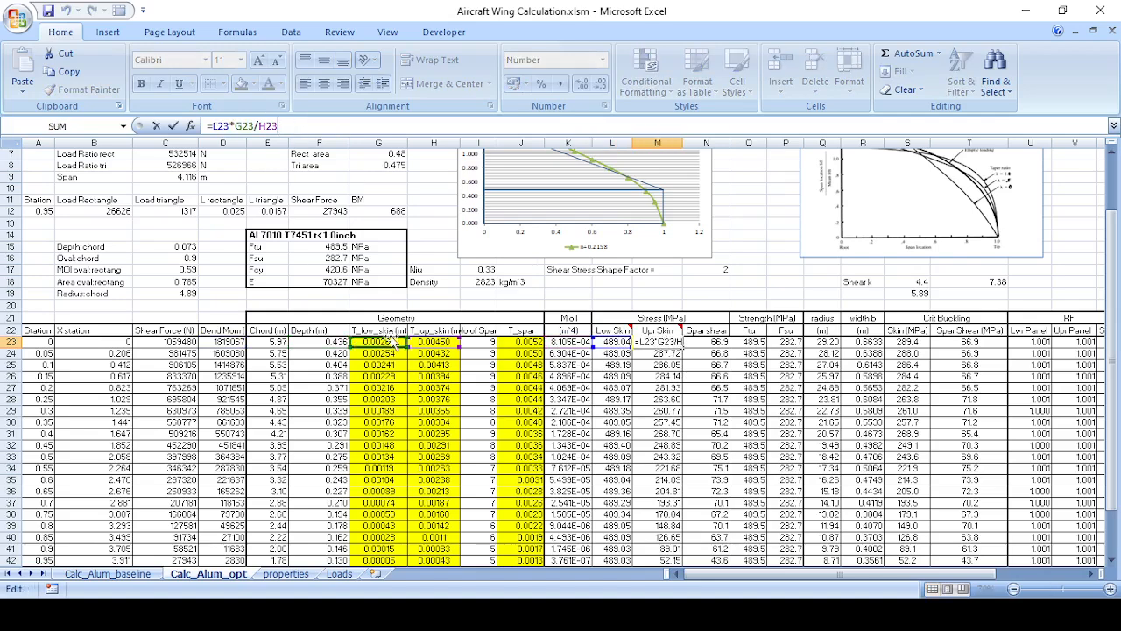
key("Escape")
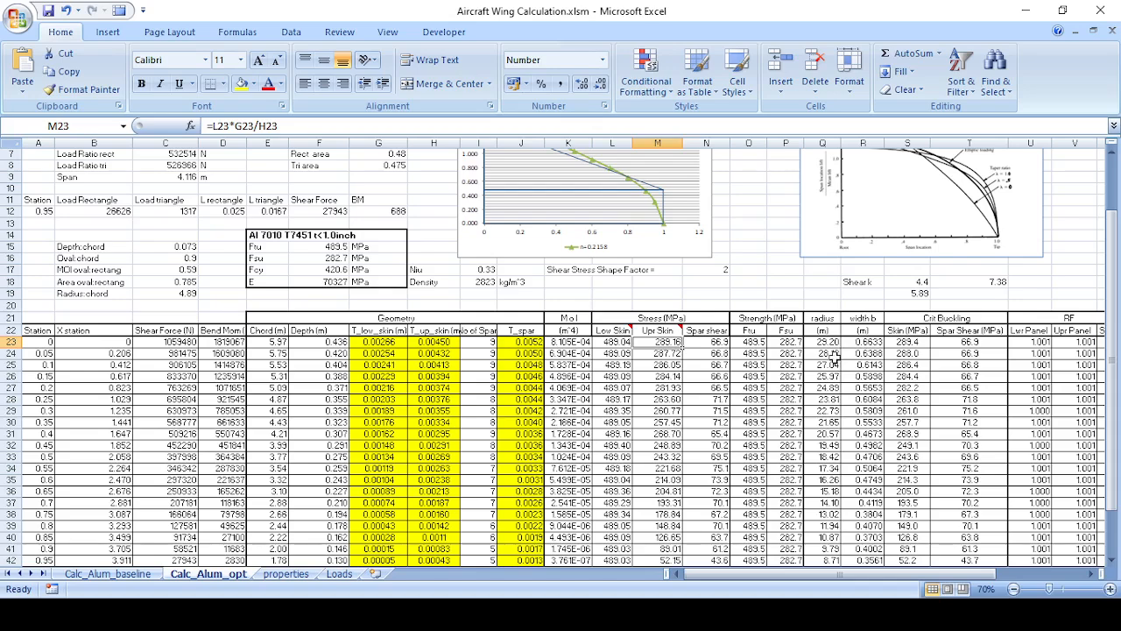
Check the station 0 radius formula and the critical spar shear buckling formula on Calc_Alum_opt.
left_click_drag(919, 574, 989, 570)
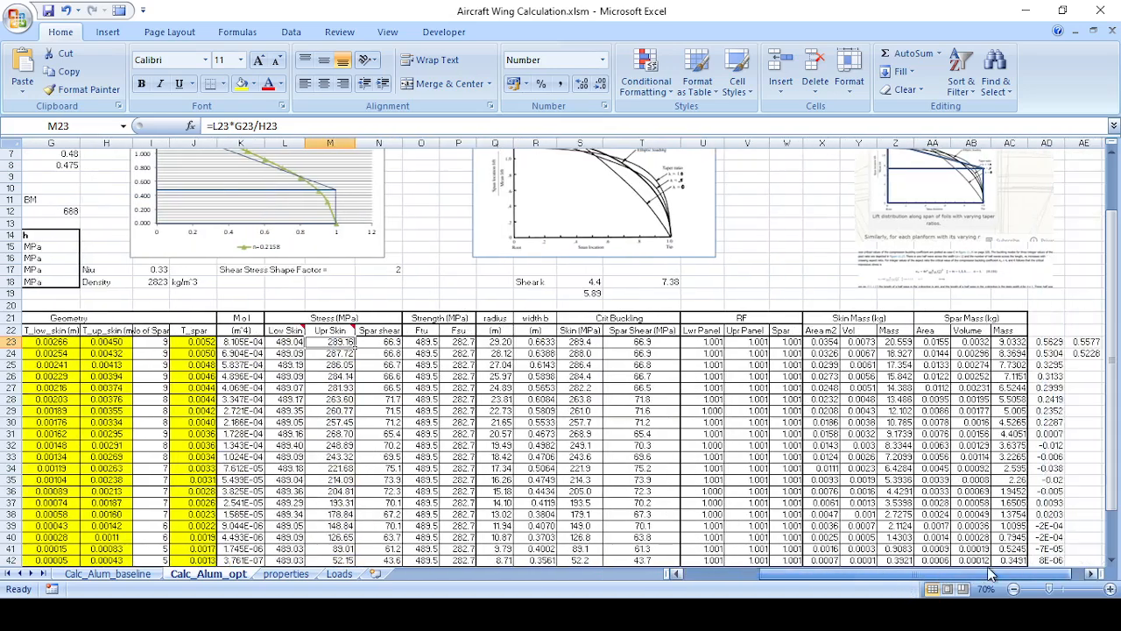
left_click(498, 341)
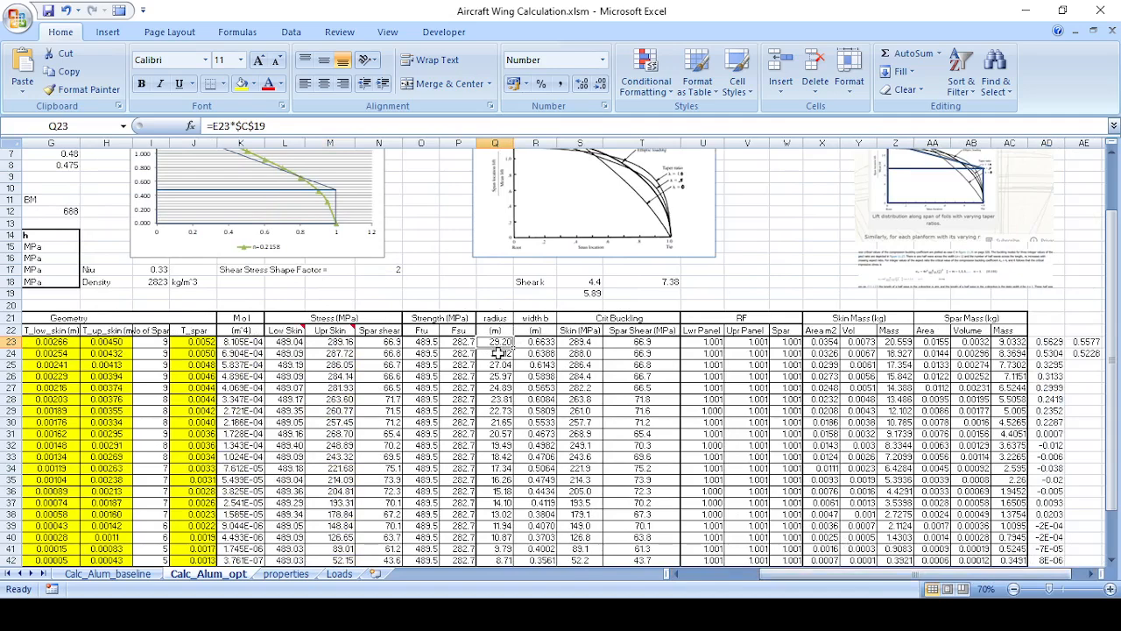
left_click(644, 341)
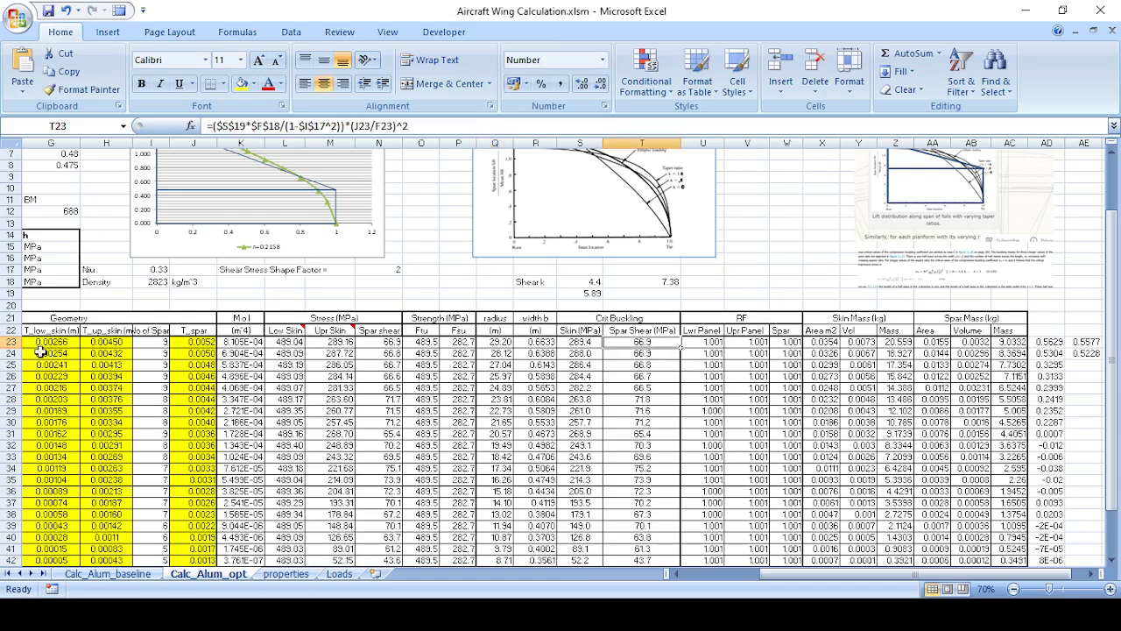
Review the lower and upper skin thicknesses against the lower panel, upper panel and spar reserve factors for all loaded stations.
left_click_drag(41, 343, 103, 561)
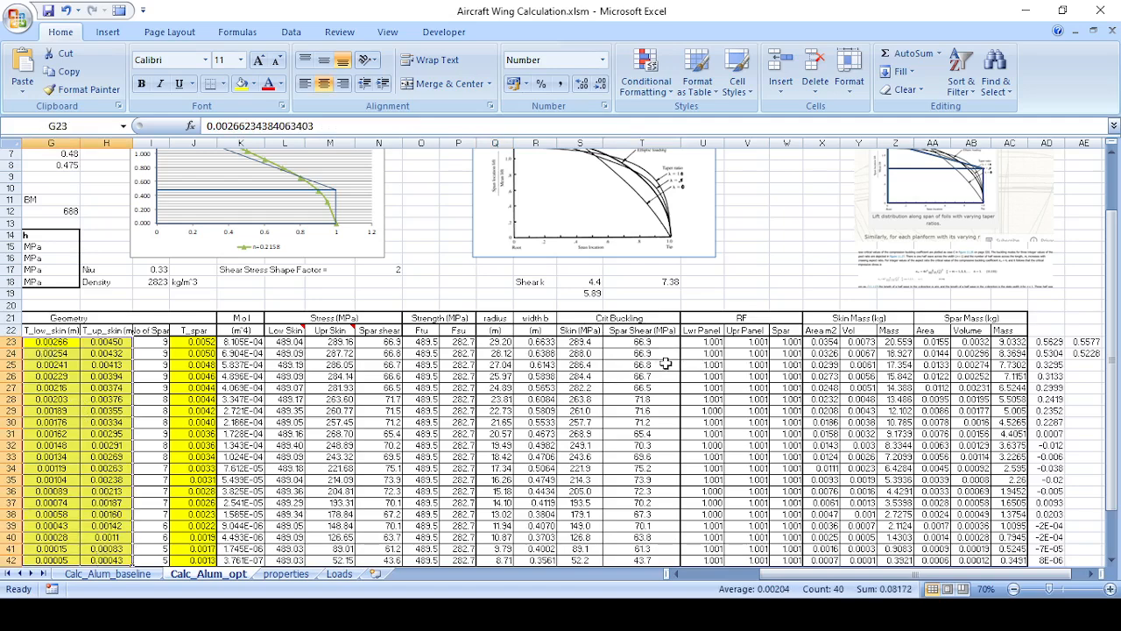
left_click_drag(715, 343, 777, 560)
scroll(745, 526, "down", 2)
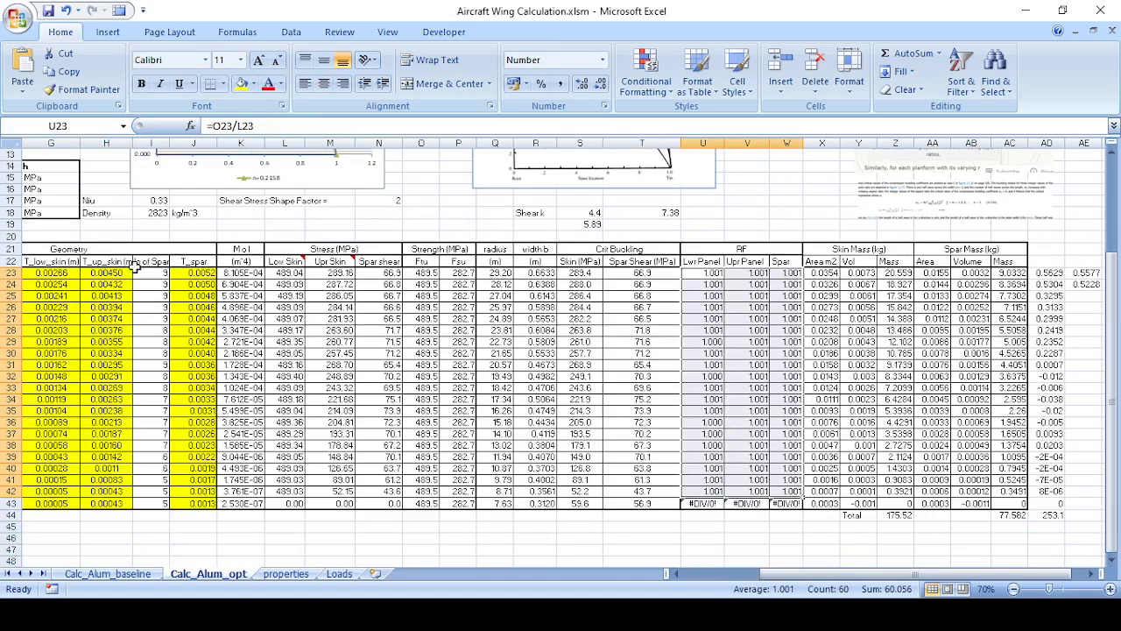
left_click(707, 276)
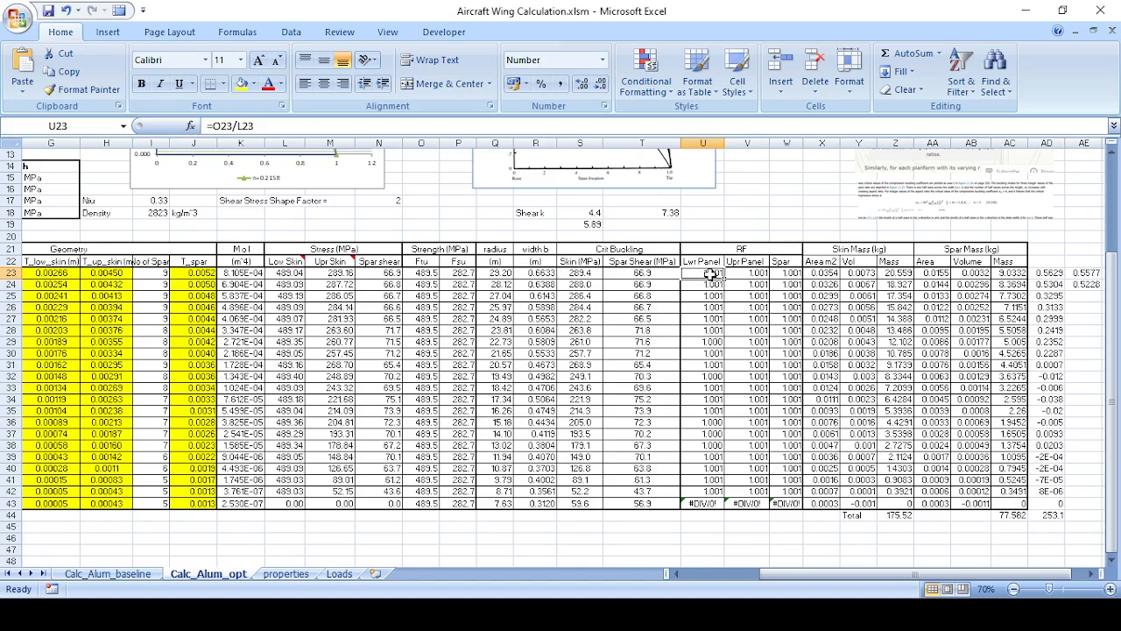
left_click_drag(712, 278, 778, 487)
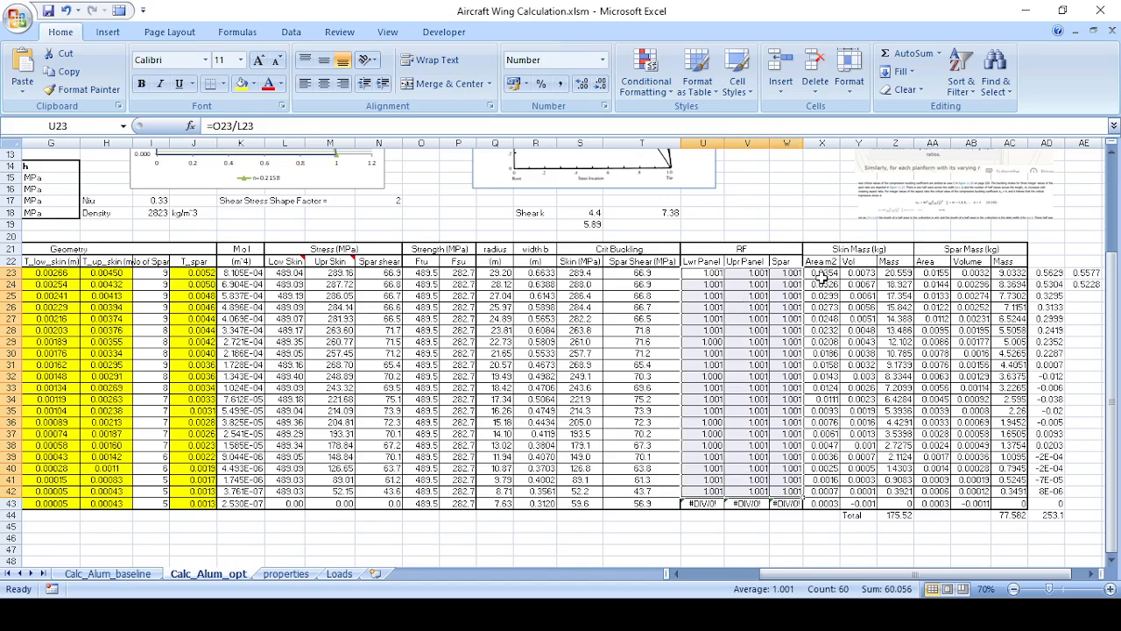
Examine the skin area, volume and mass of the first five stations and the geometry columns they depend on.
left_click_drag(823, 279, 902, 321)
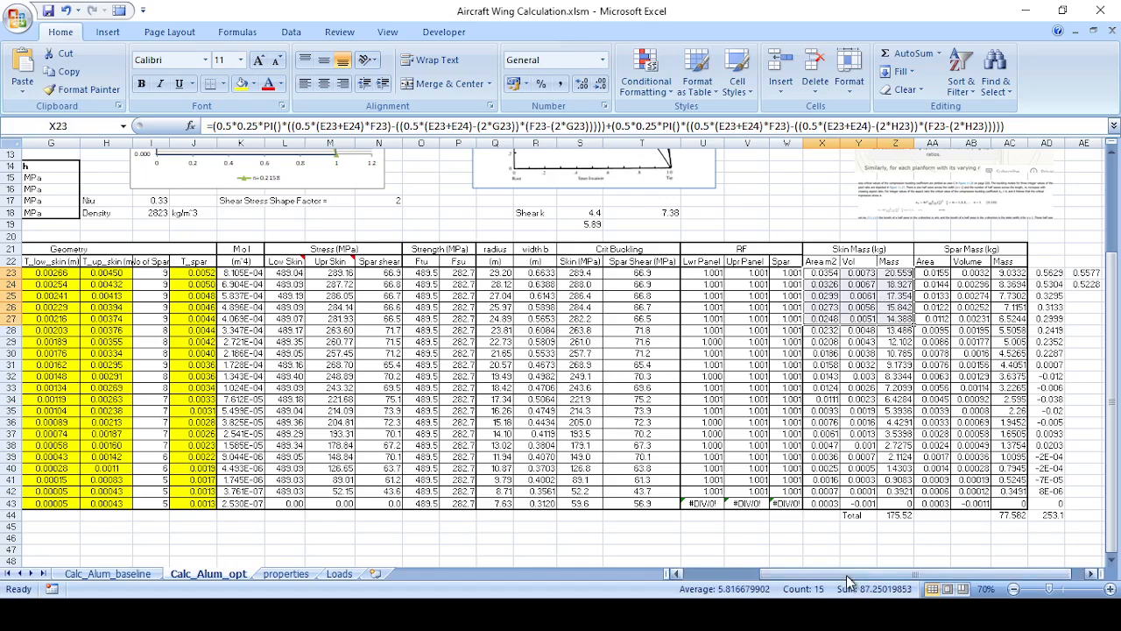
left_click_drag(846, 575, 758, 574)
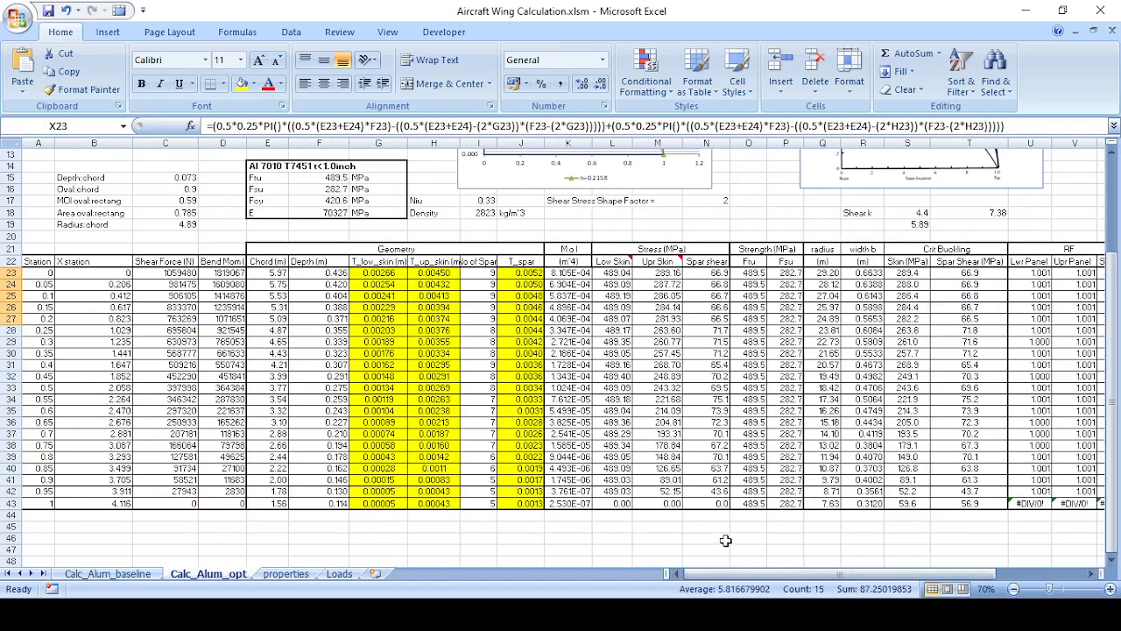
left_click_drag(774, 574, 862, 580)
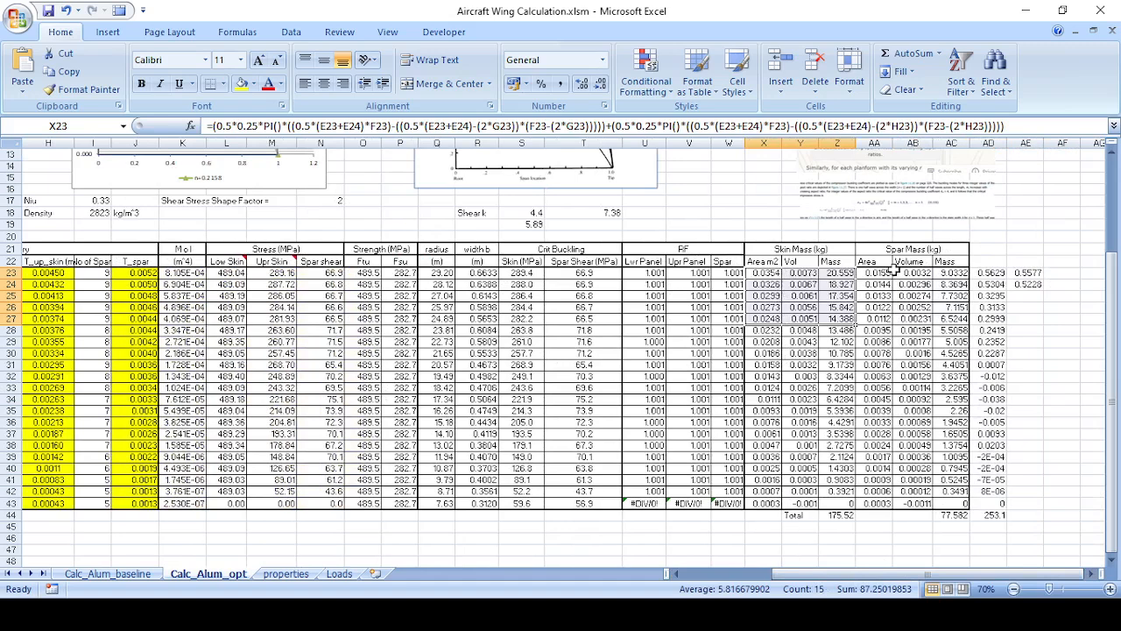
Check the station 0 skin and spar mass formulas on Calc_Alum_opt and examine the skin and spar masses of the other stations.
left_click(962, 274)
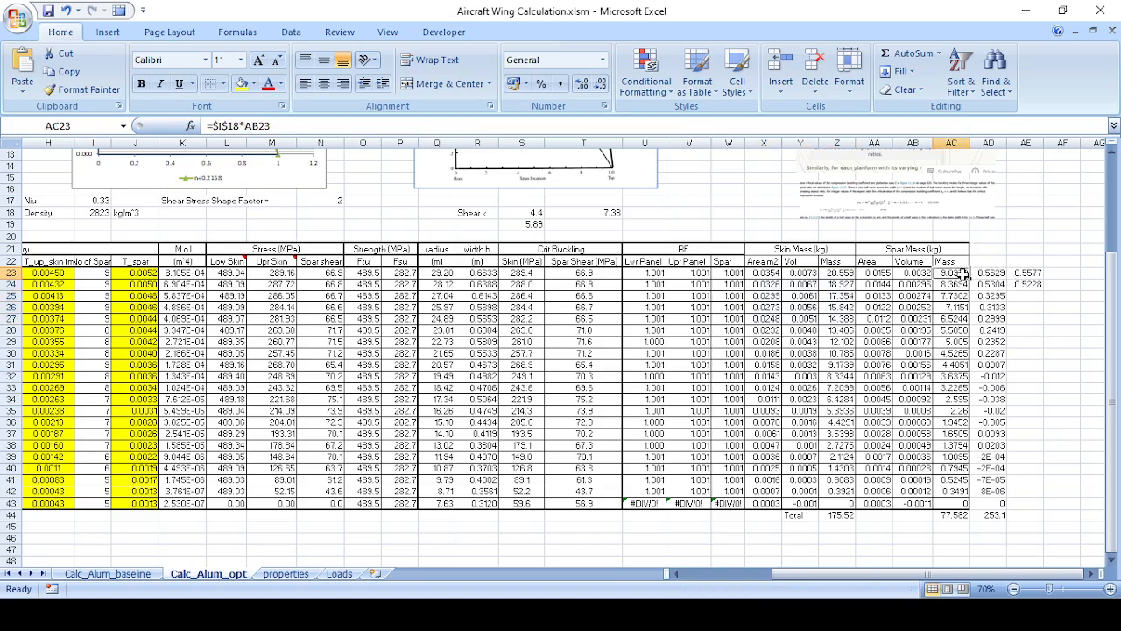
left_click(834, 274)
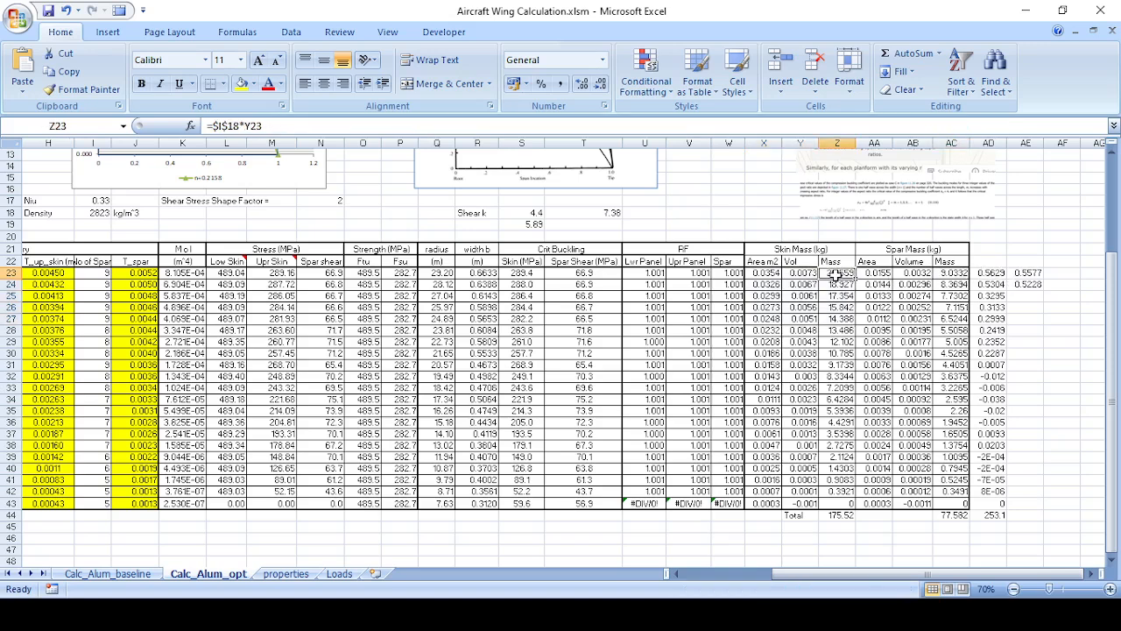
left_click_drag(835, 274, 840, 368)
left_click(956, 262)
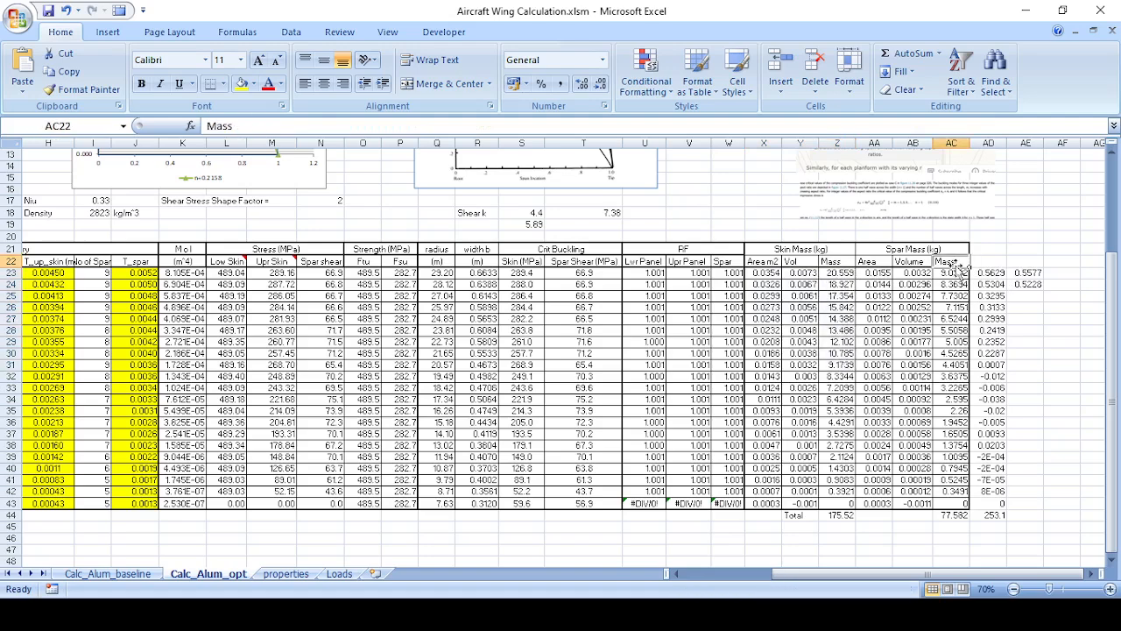
left_click_drag(956, 283, 962, 506)
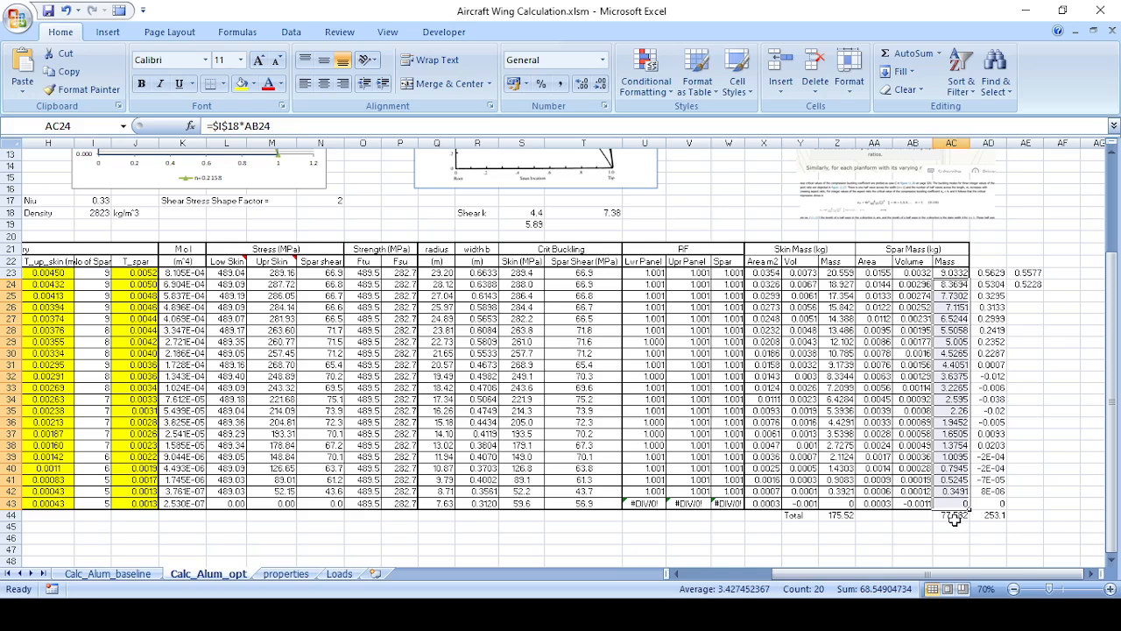
Check the formula of the combined skin and spar mass total on Calc_Alum_opt and make the total bold.
double_click(995, 516)
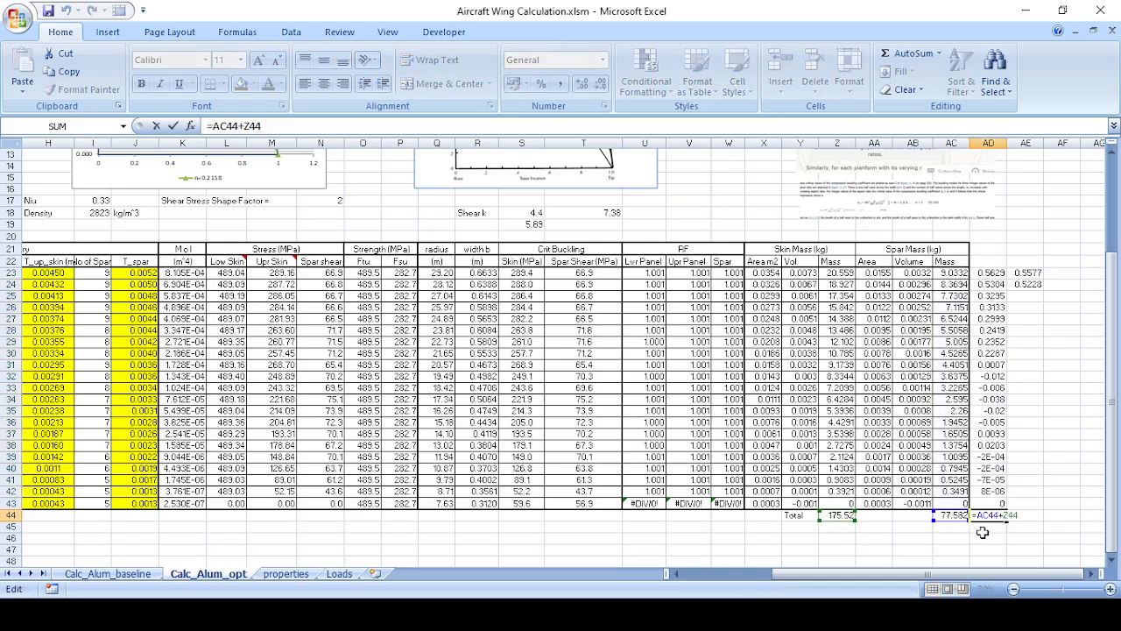
key("Escape")
left_click(821, 526)
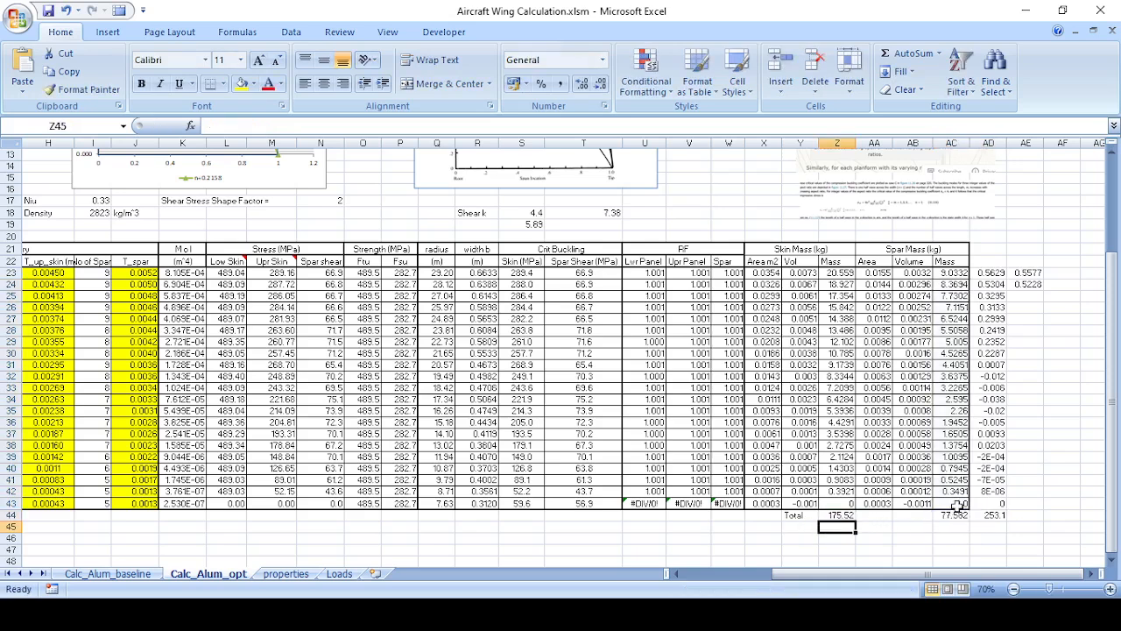
left_click(957, 505)
left_click(990, 515)
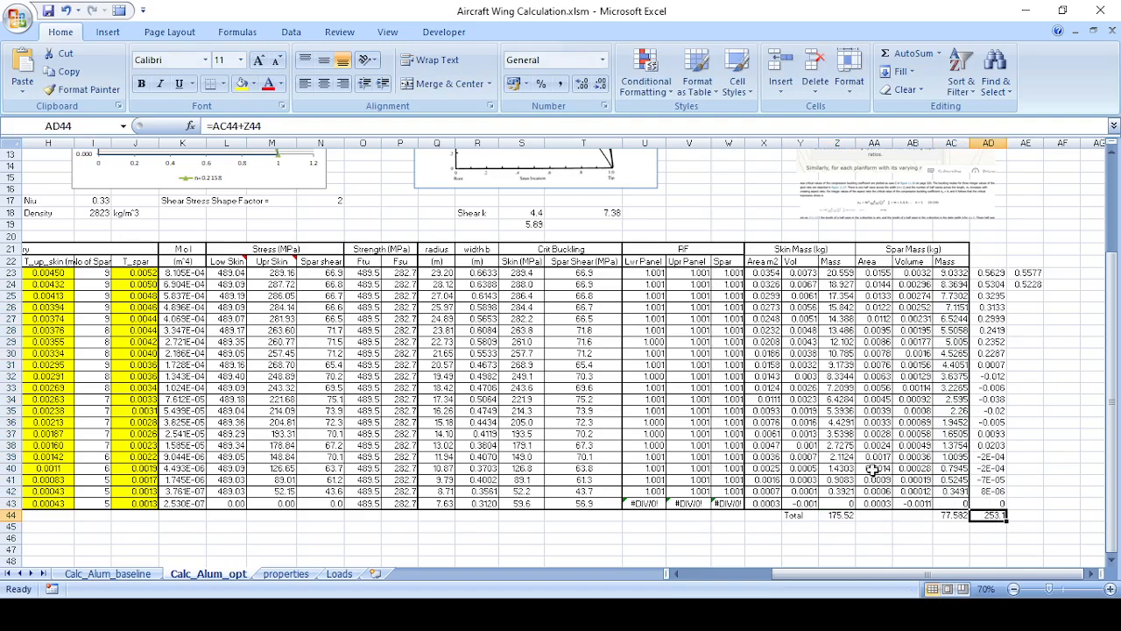
left_click(140, 83)
On Calc_Alum_baseline, make the combined skin and spar mass total bold and review the spar counts of the inboard stations.
left_click(102, 579)
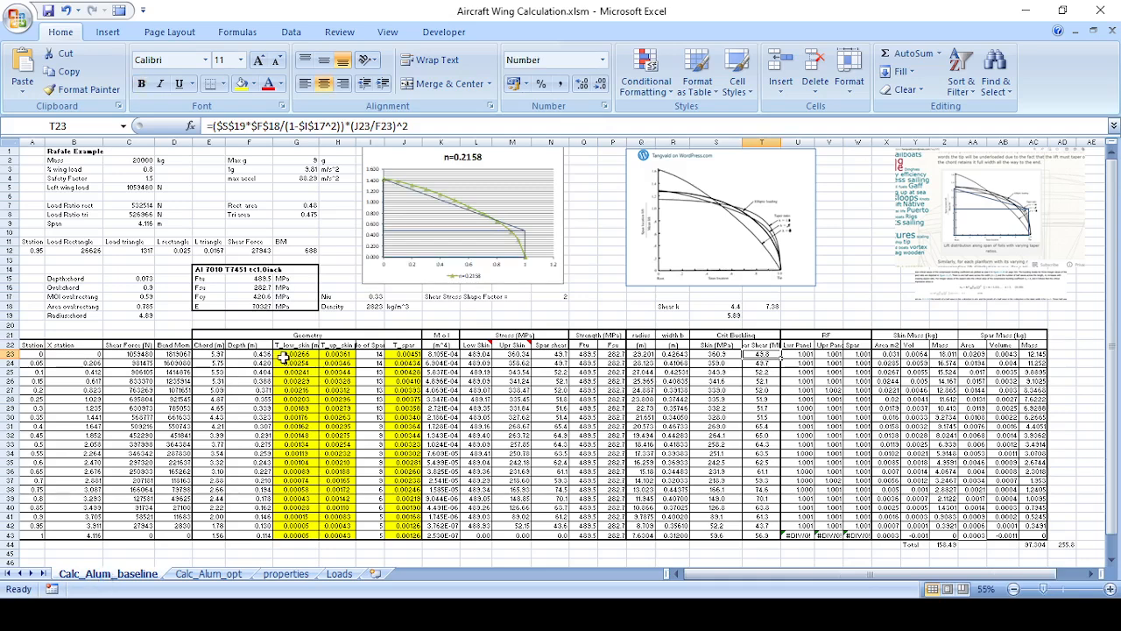
left_click_drag(375, 354, 375, 428)
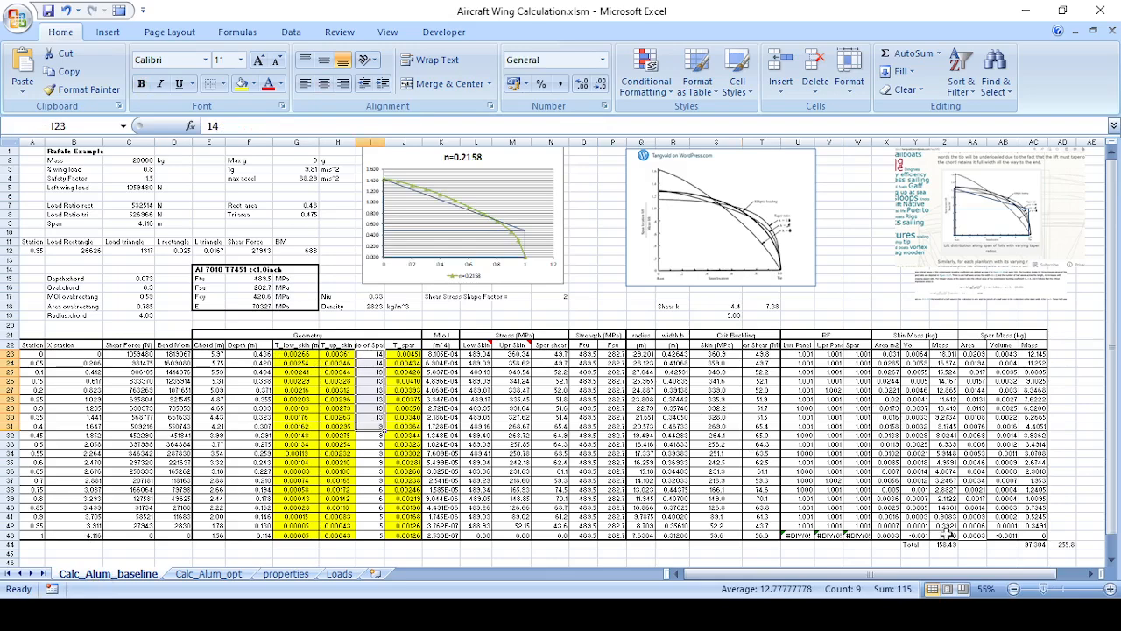
left_click(1061, 544)
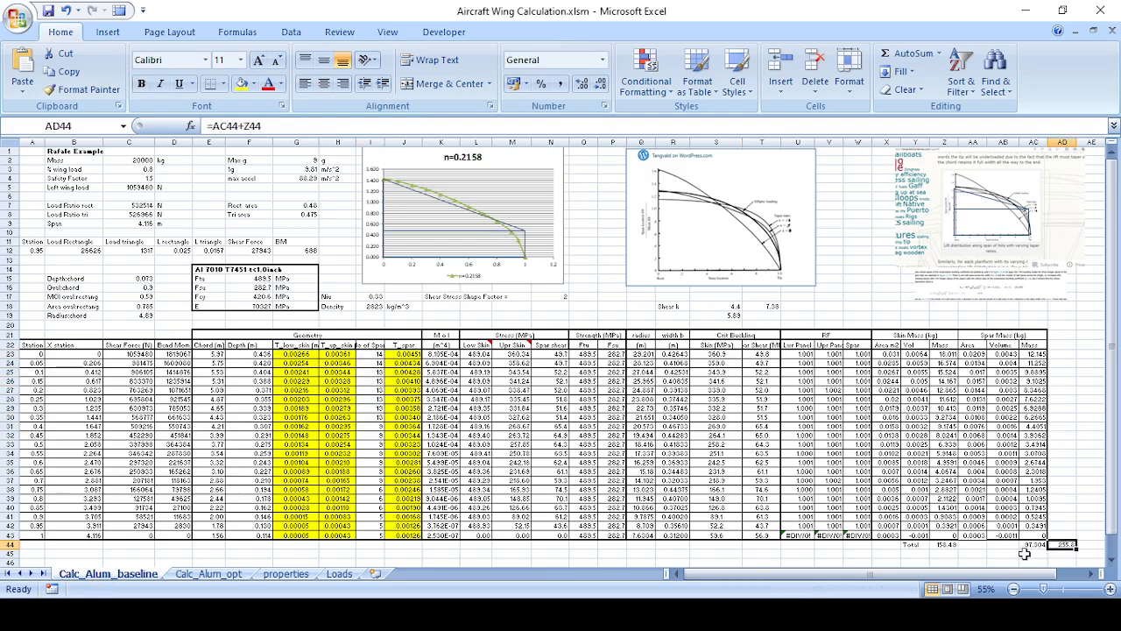
left_click(141, 83)
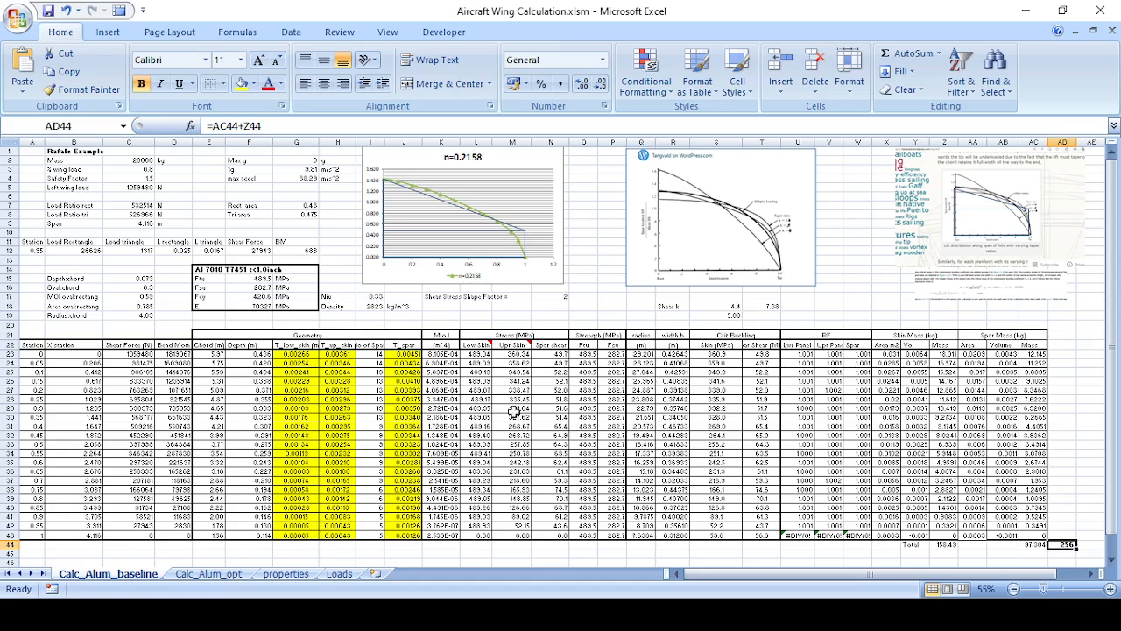
left_click(420, 381)
left_click_drag(367, 354, 372, 415)
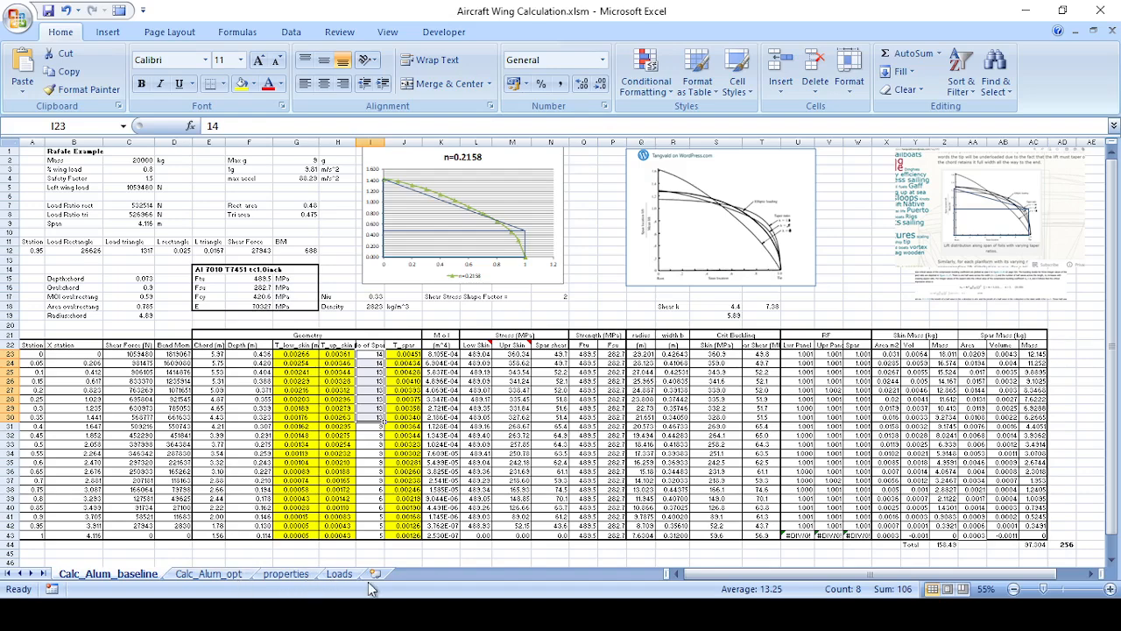
Examine the Rafale drawings and load distribution references on the Loads sheet, and the airfoil, material and cutaway references on the properties sheet.
left_click(338, 575)
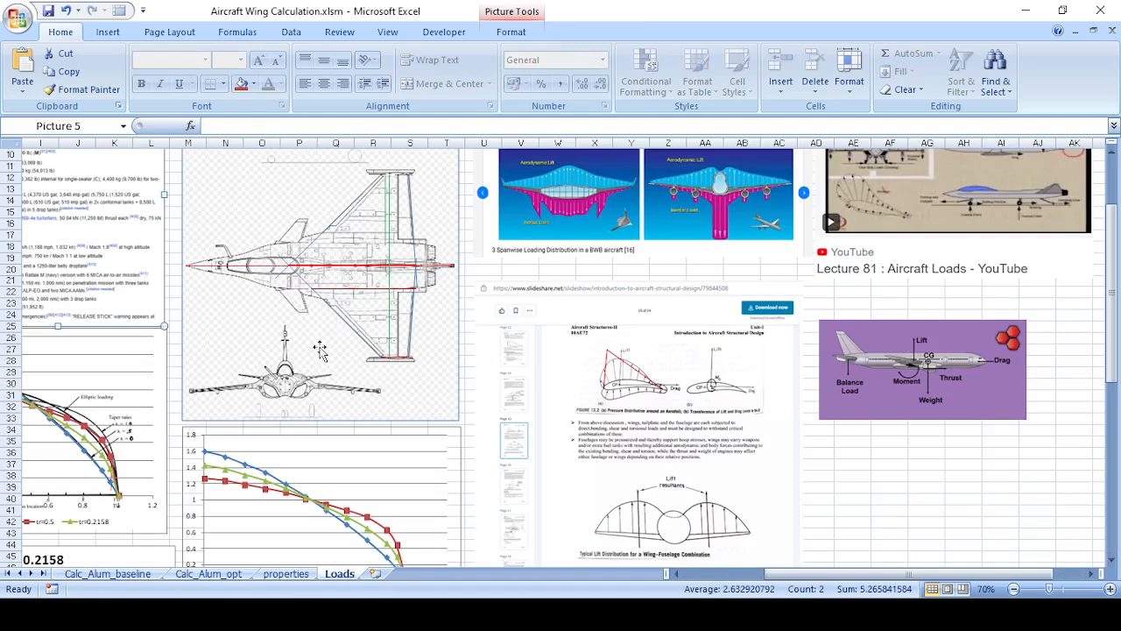
scroll(943, 385, "up", 2)
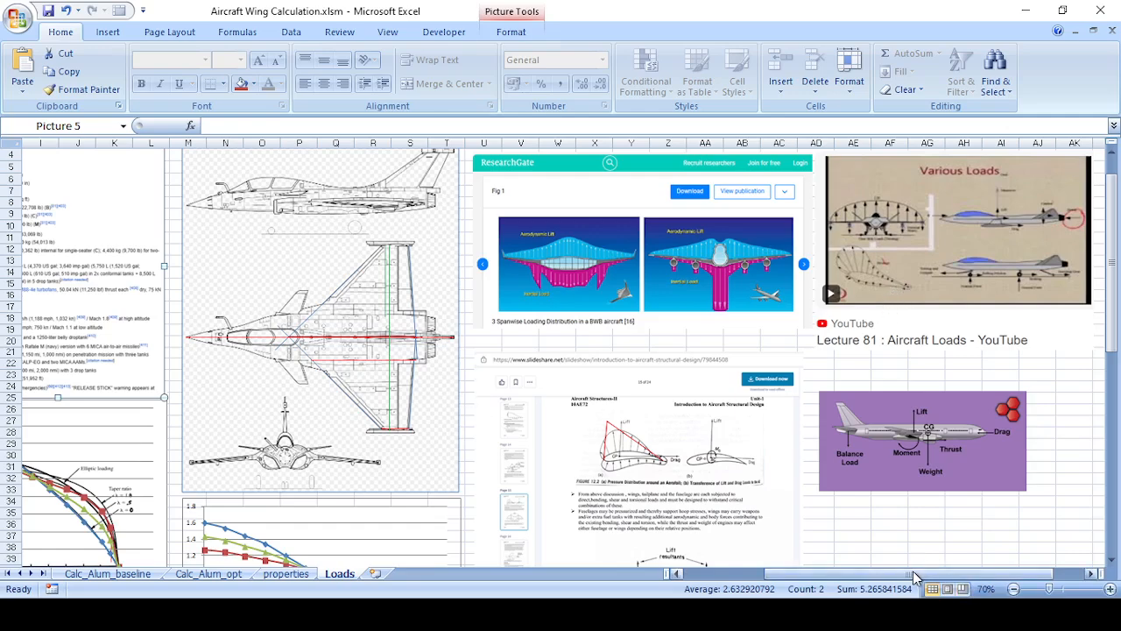
left_click_drag(917, 575, 830, 583)
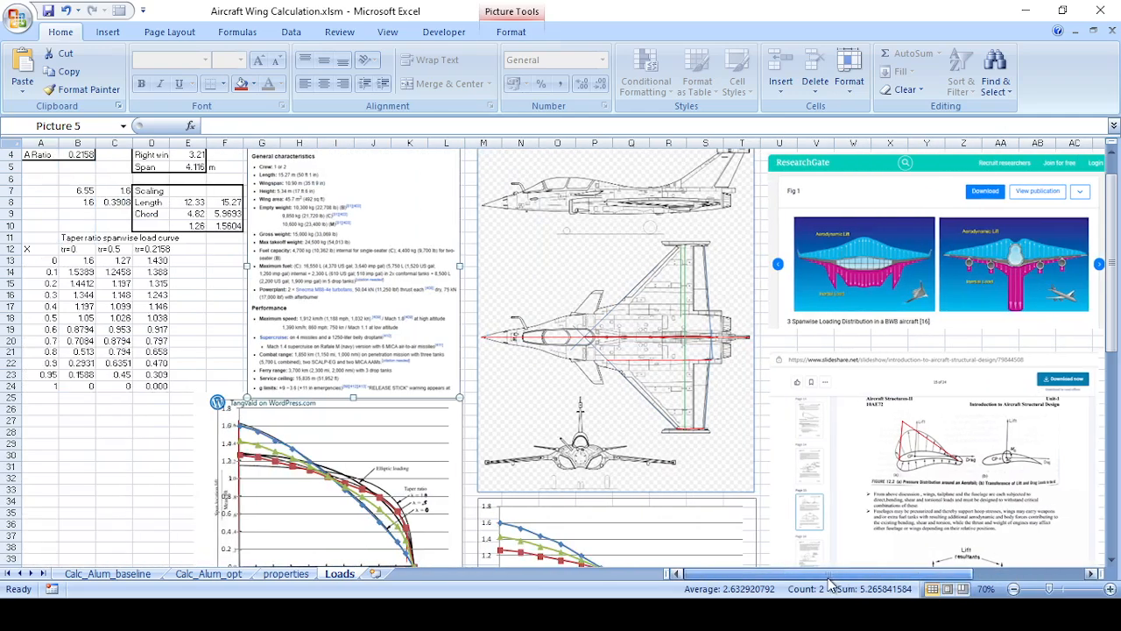
left_click(285, 574)
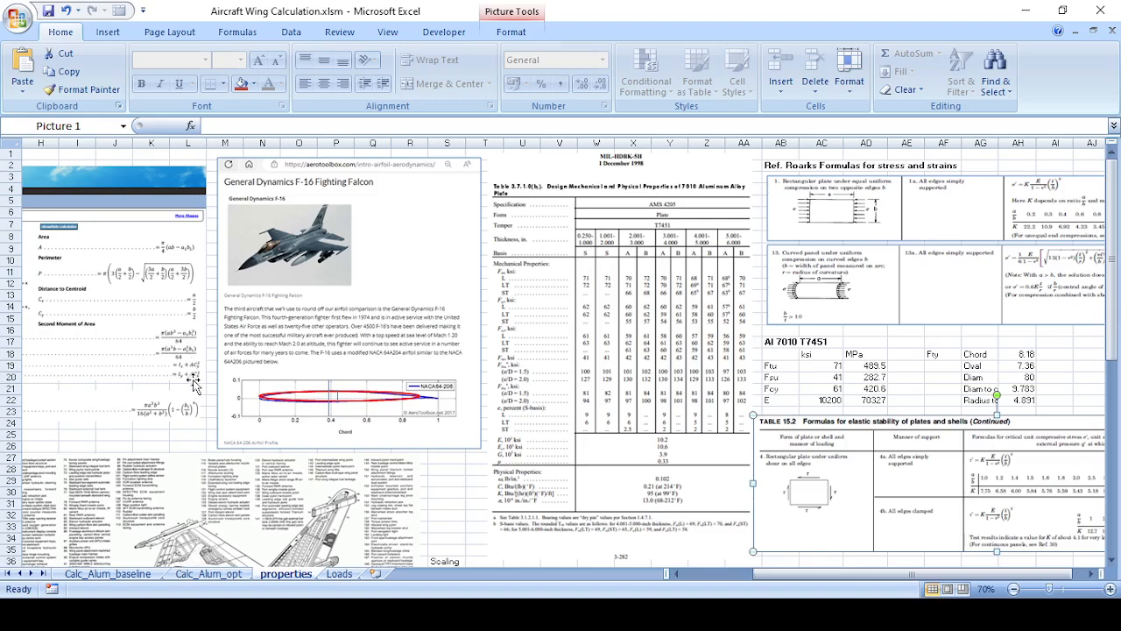
scroll(322, 457, "down", 1)
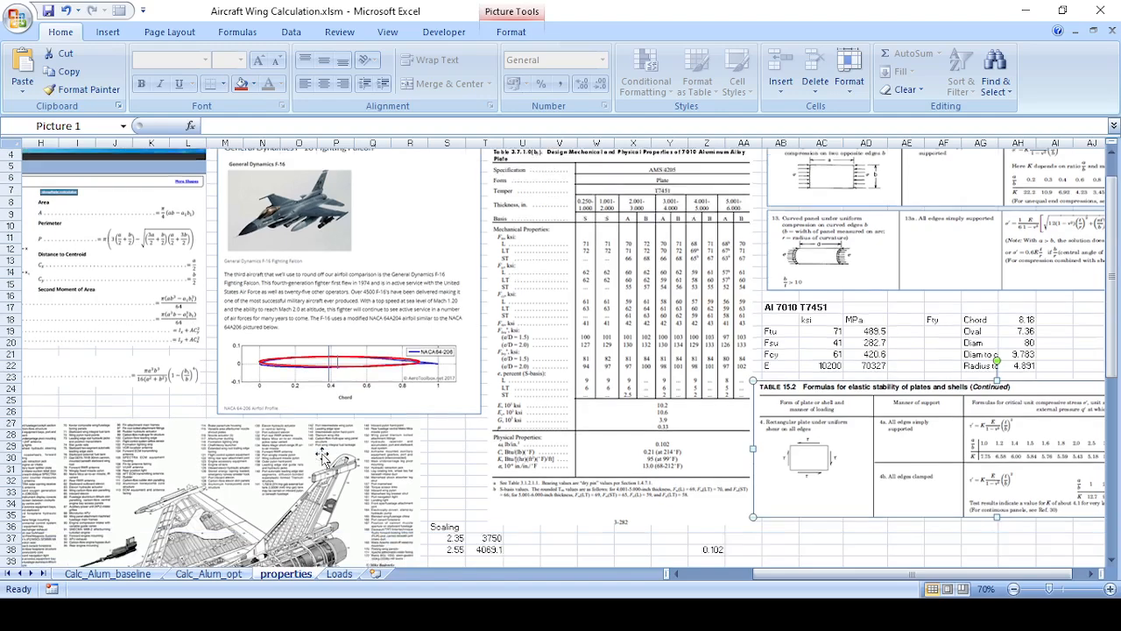
scroll(322, 457, "down", 4)
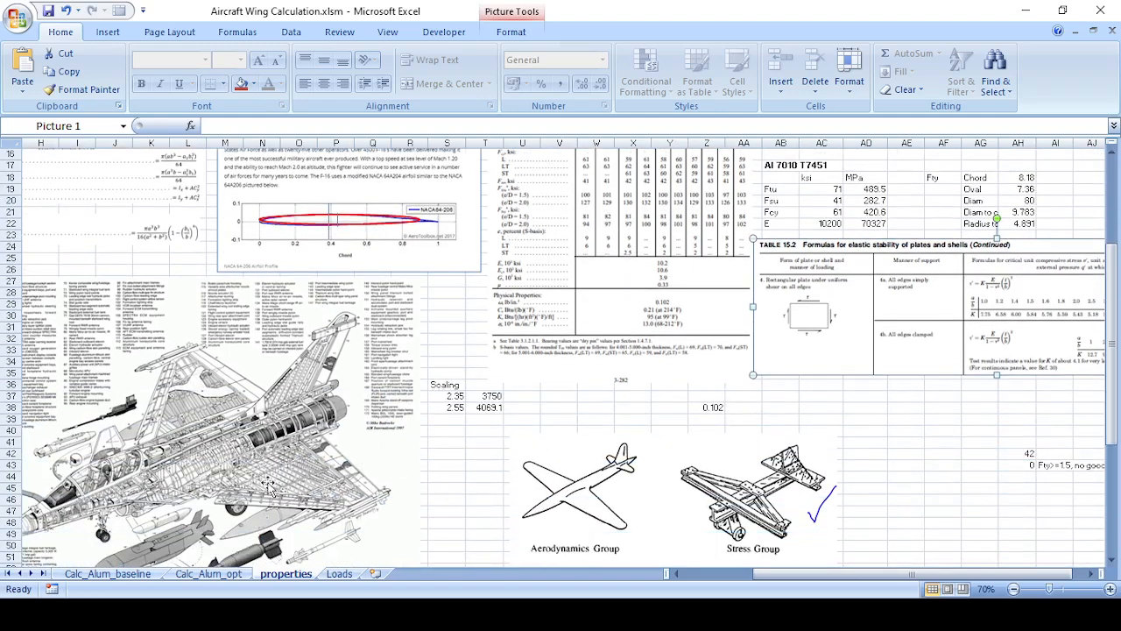
scroll(289, 484, "up", 5)
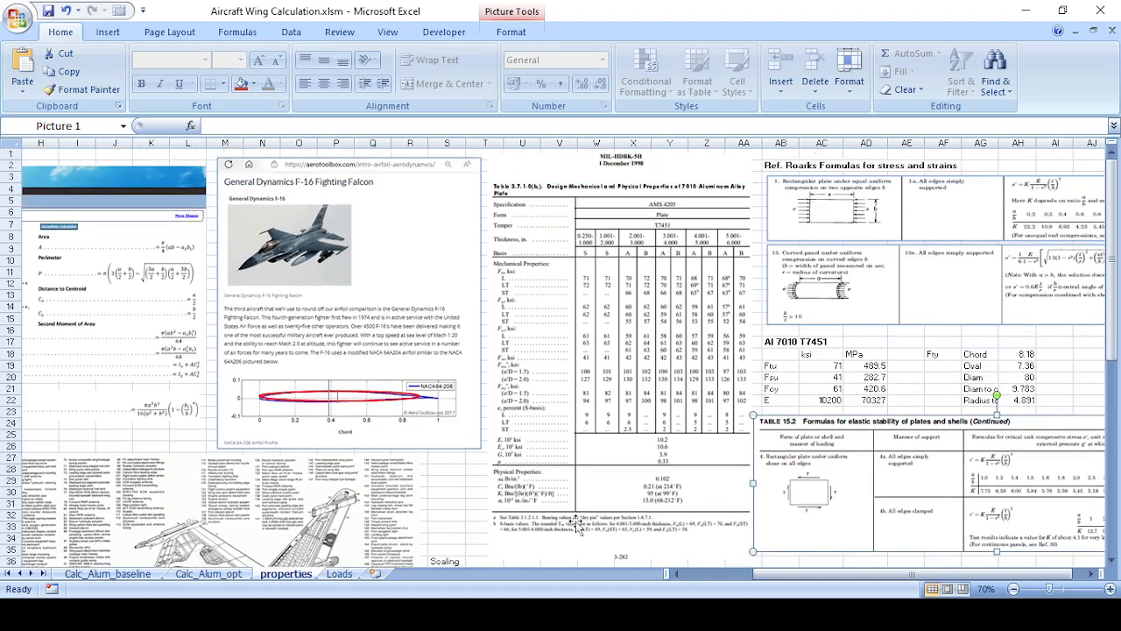
left_click(339, 573)
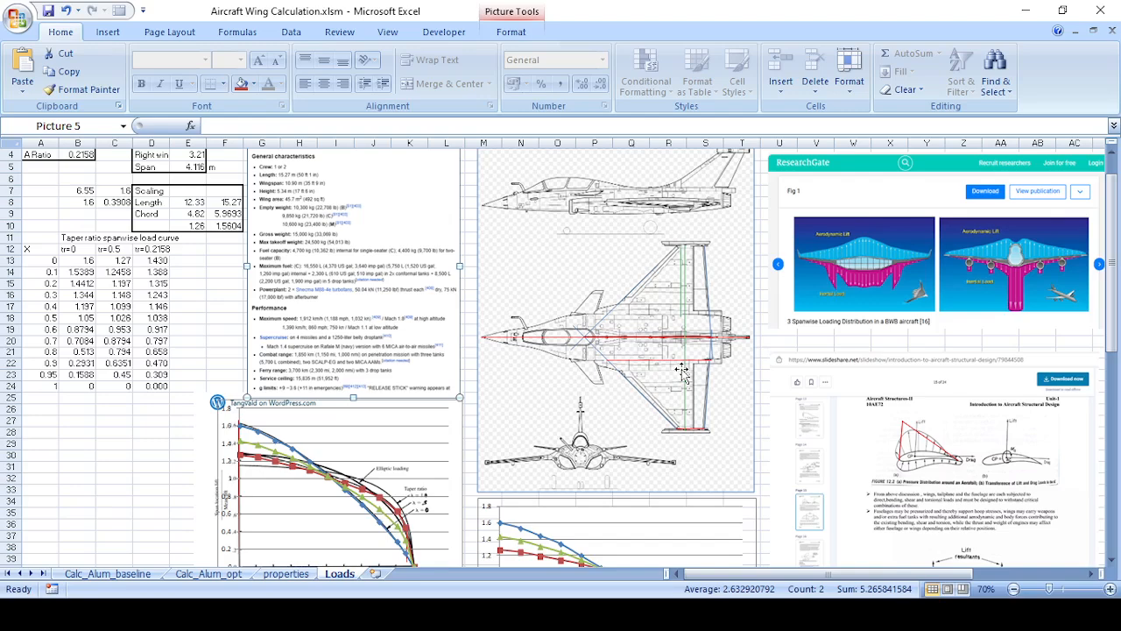
On Calc_Alum_baseline, check the combined mass total and enter 13 as the number of spars at station 0.1.
left_click(103, 578)
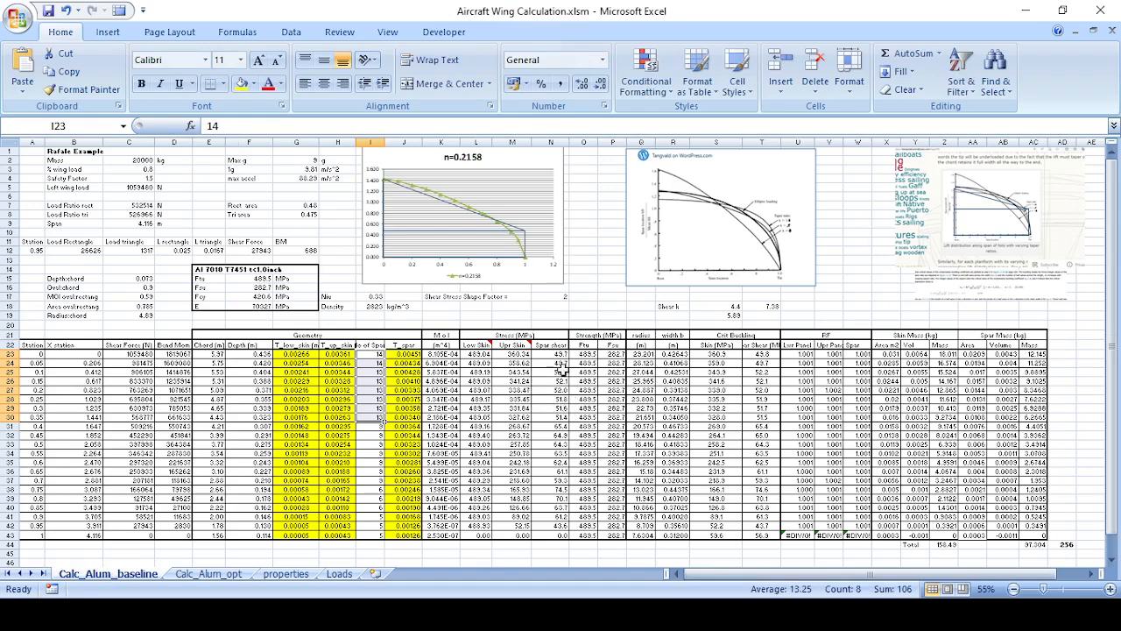
left_click(1057, 544)
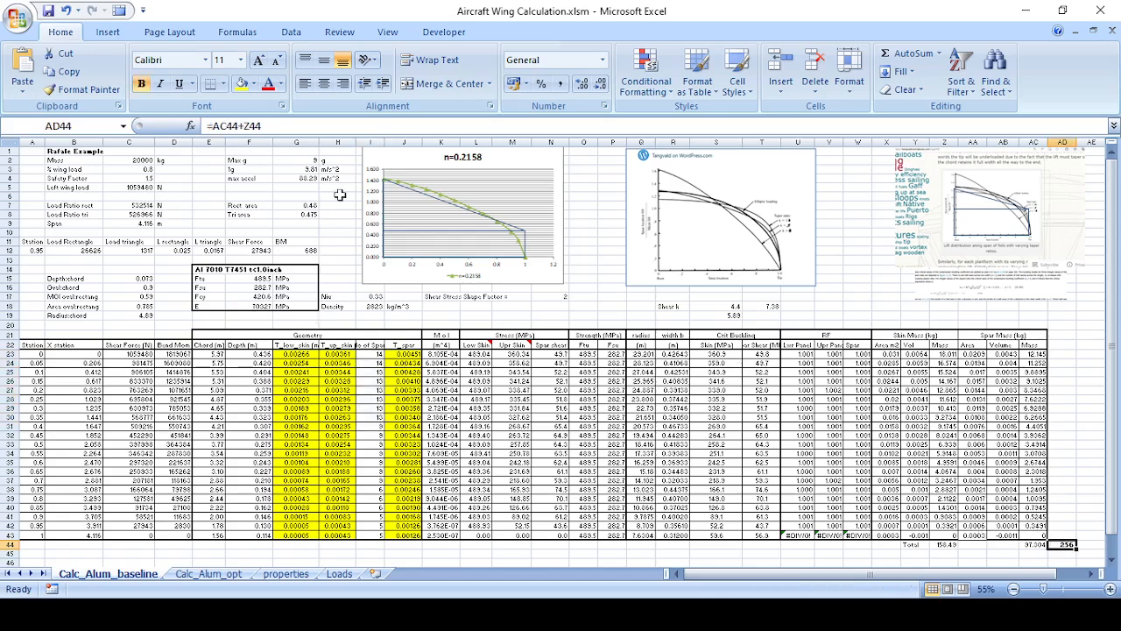
left_click(447, 33)
left_click(342, 391)
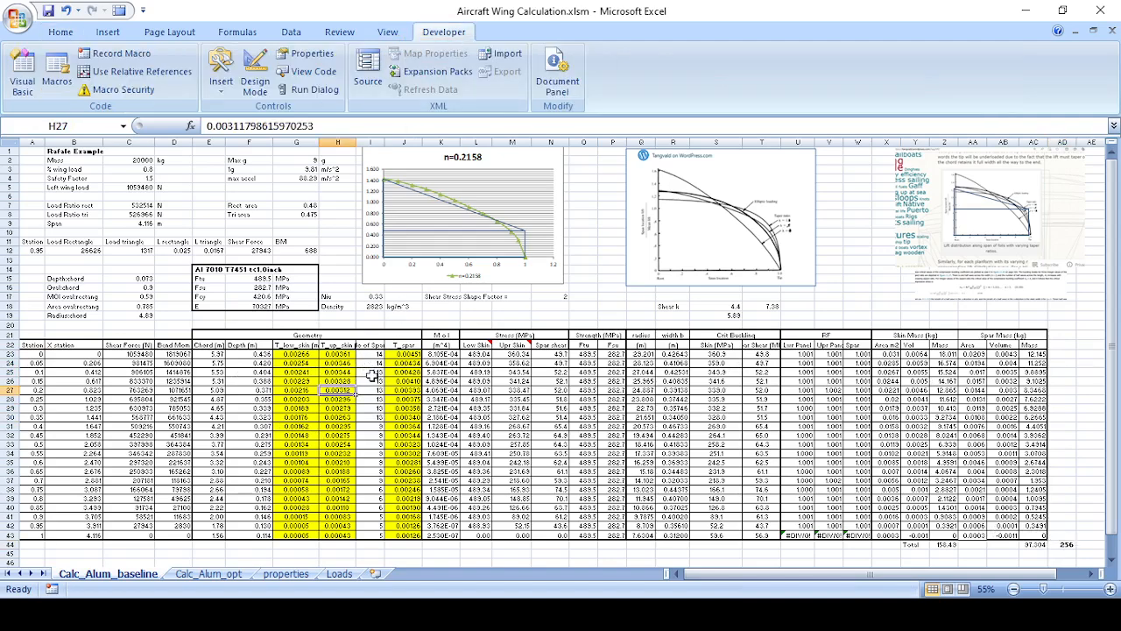
left_click(372, 374)
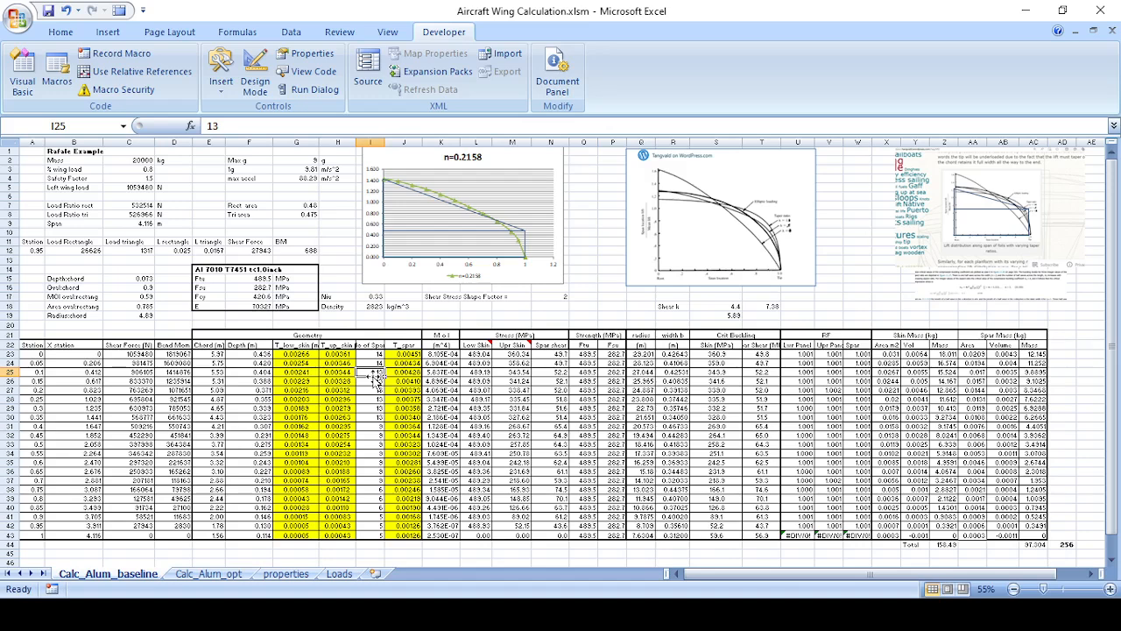
type("1")
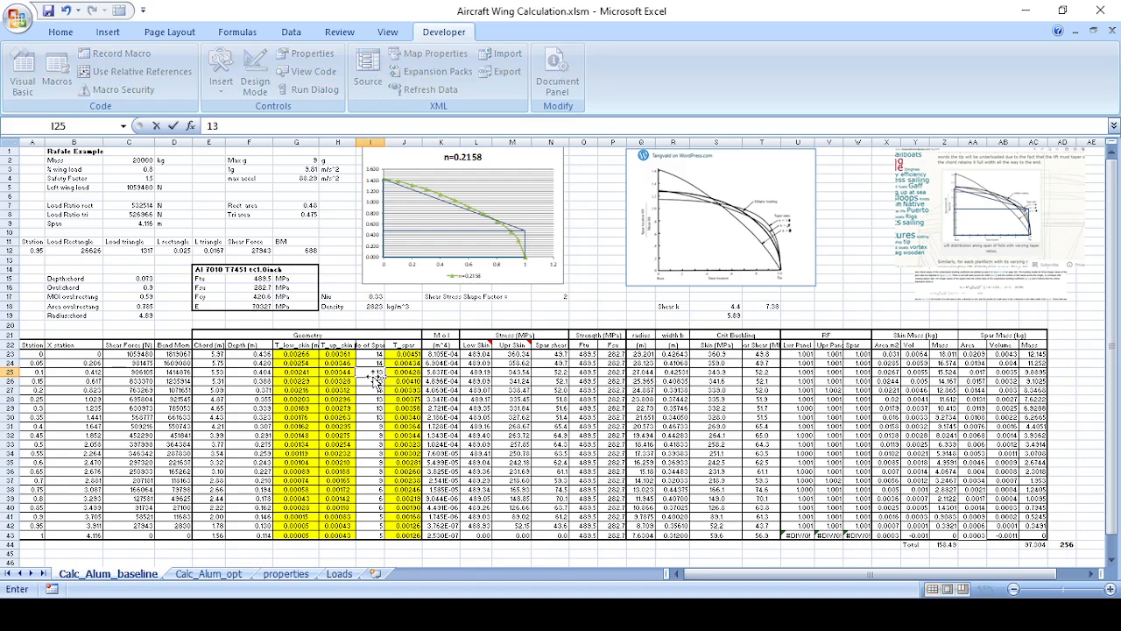
key("Return")
Set the number of spars to 12 at stations 0.3 and 0.35 on the baseline sheet.
left_click_drag(377, 417, 374, 407)
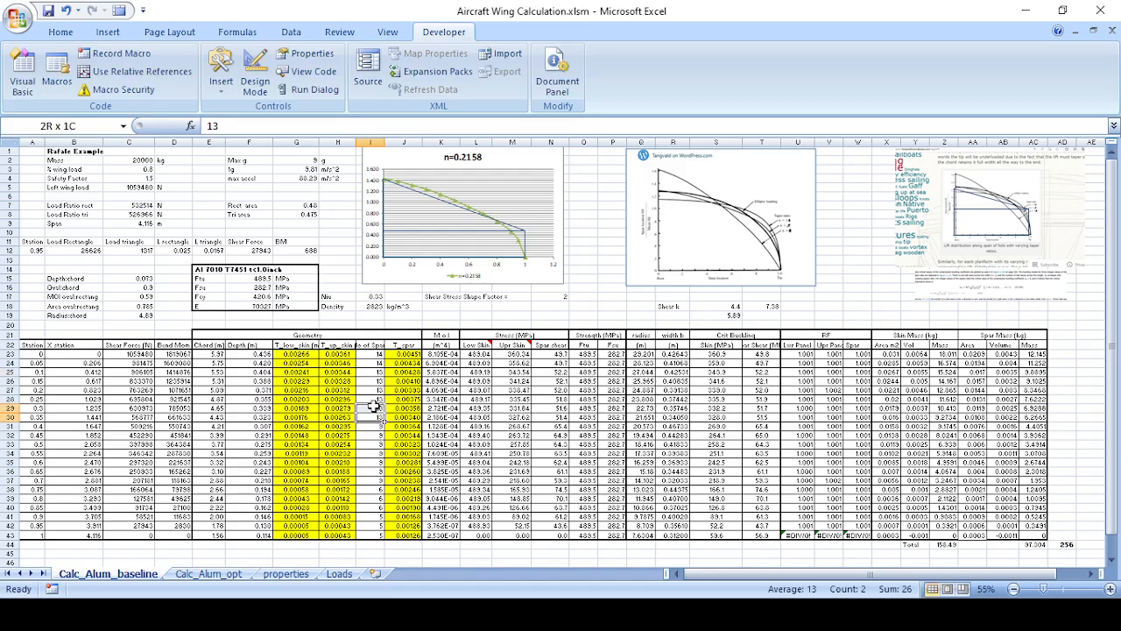
type("12")
key("Return")
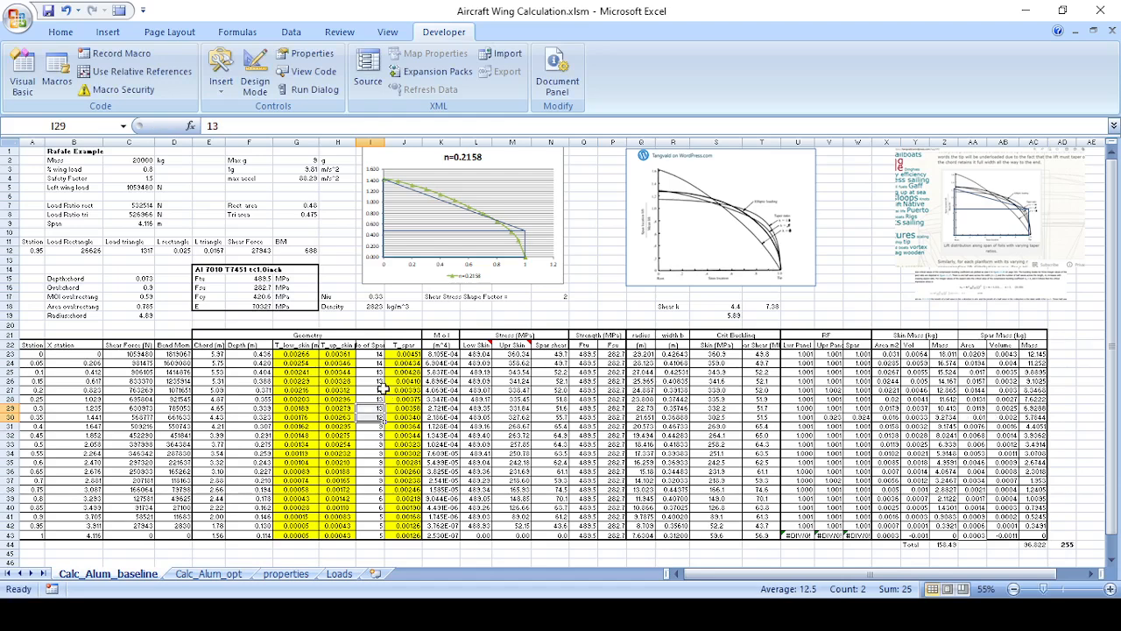
left_click(379, 410)
type("12")
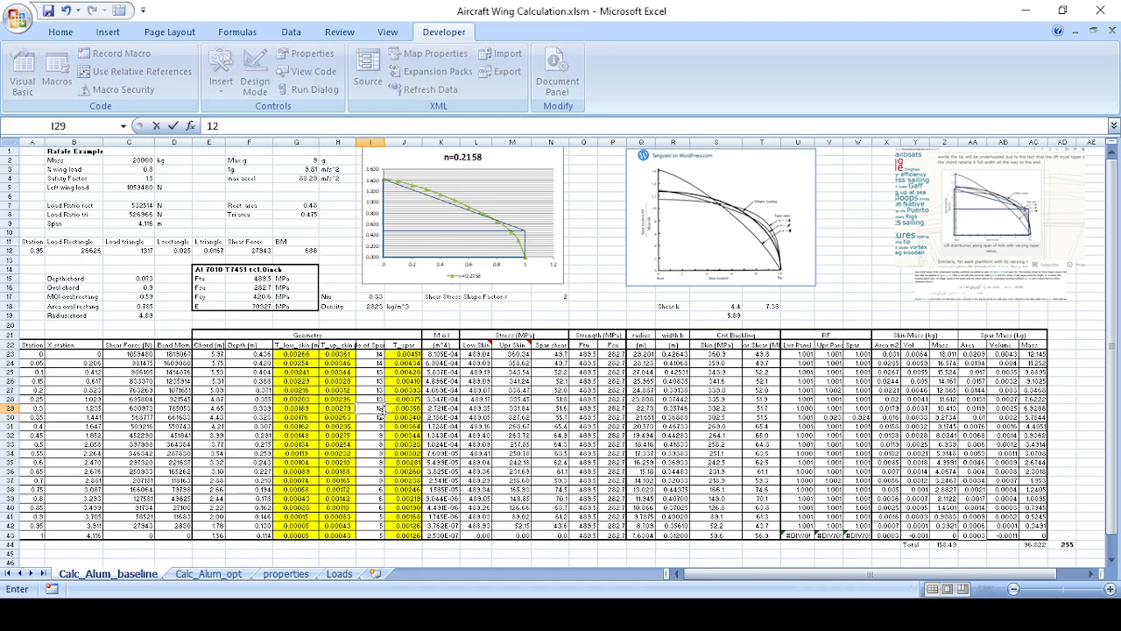
key("Return")
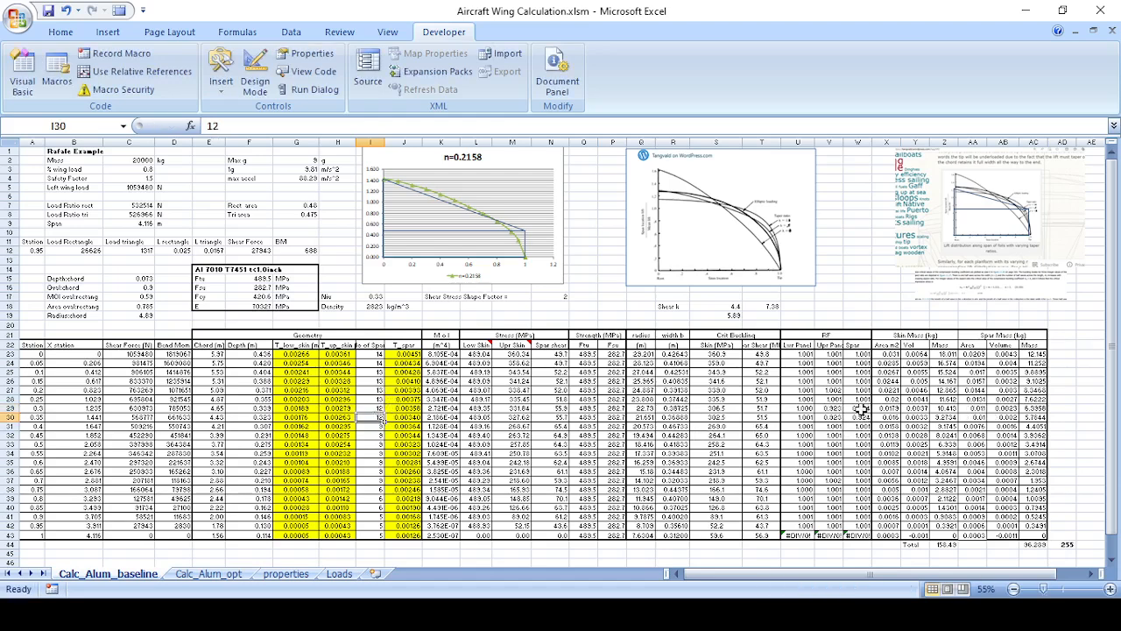
Re-optimise the upper skin and spar thicknesses at stations 0.3 and 0.35 to reserve factors of 1.001, and check the combined mass total.
left_click_drag(834, 408, 849, 418)
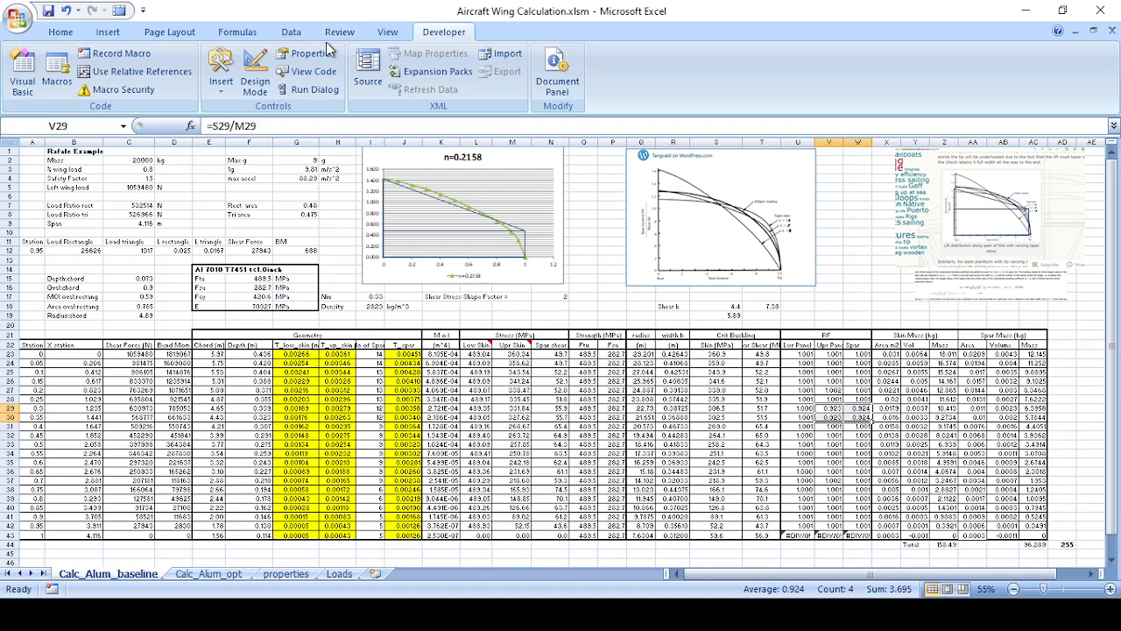
left_click(293, 35)
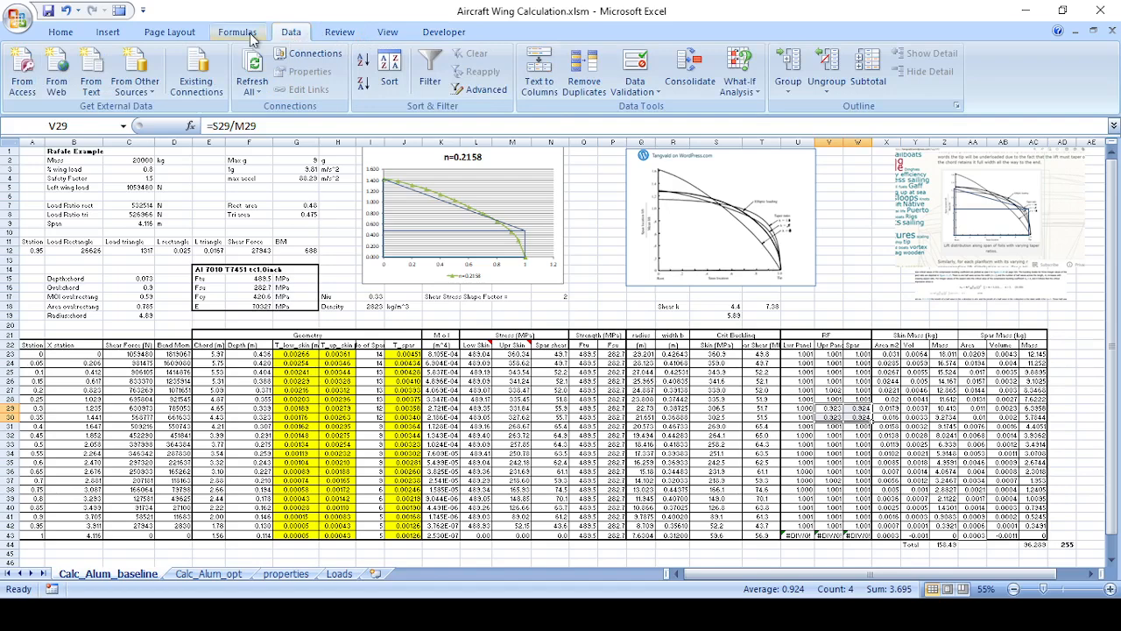
left_click(344, 34)
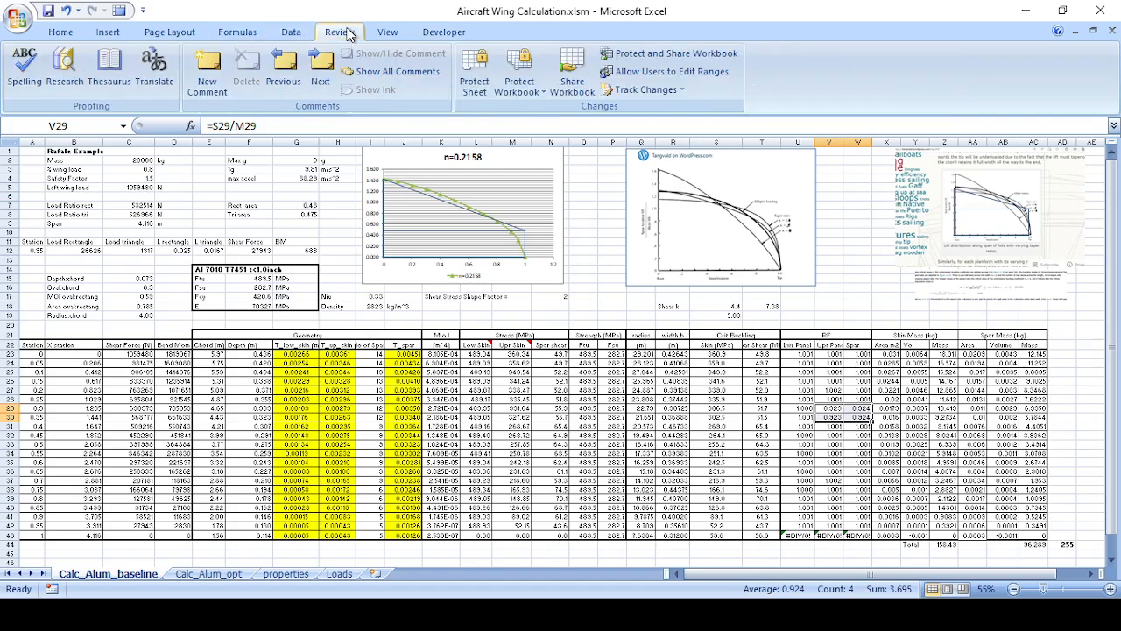
left_click(387, 34)
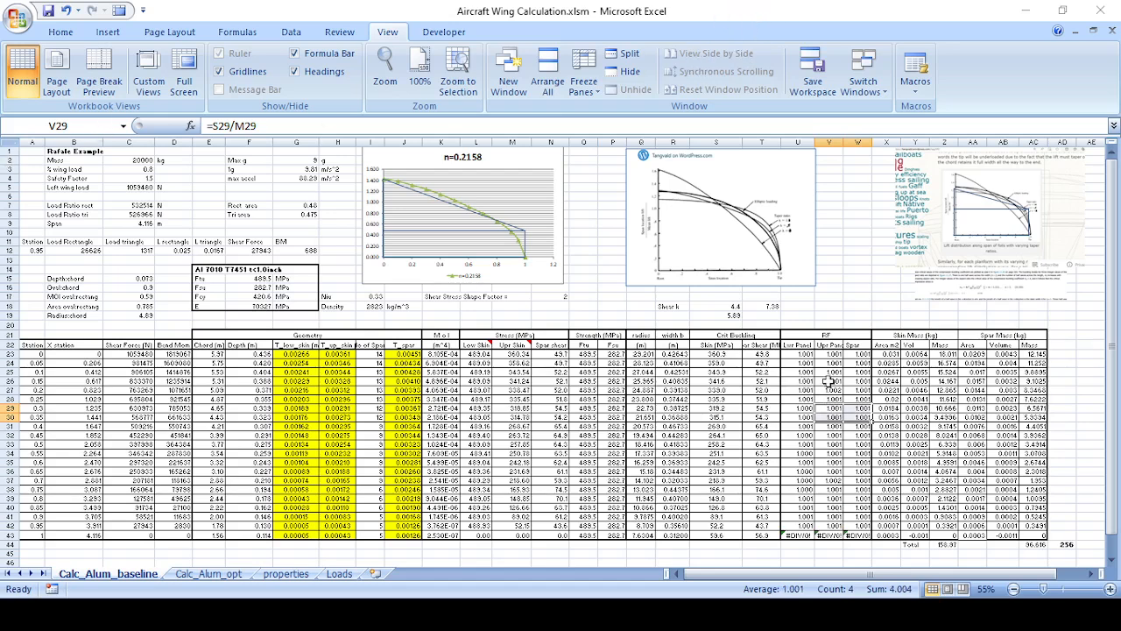
left_click(1065, 545)
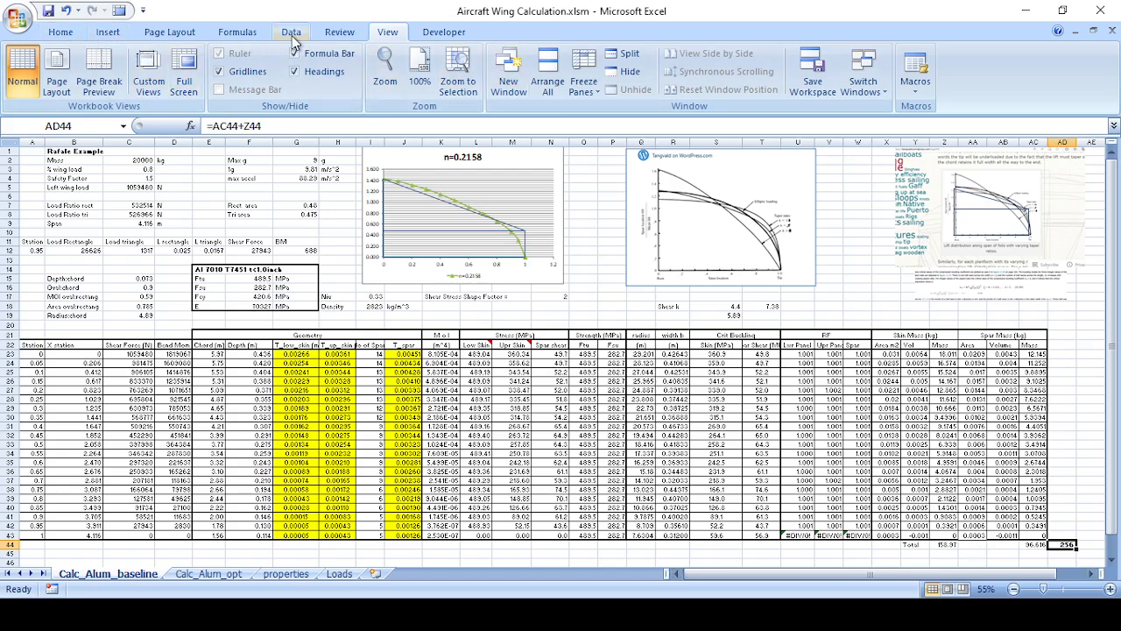
left_click(59, 32)
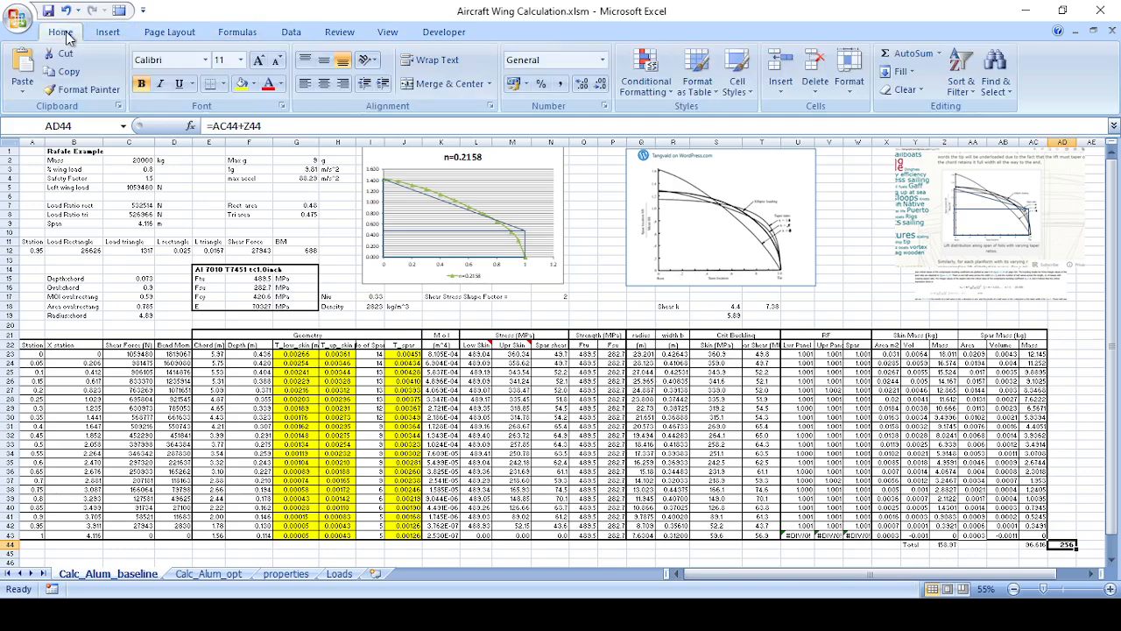
Show the combined mass total on the baseline sheet with two decimal places.
left_click(582, 83)
left_click(601, 85)
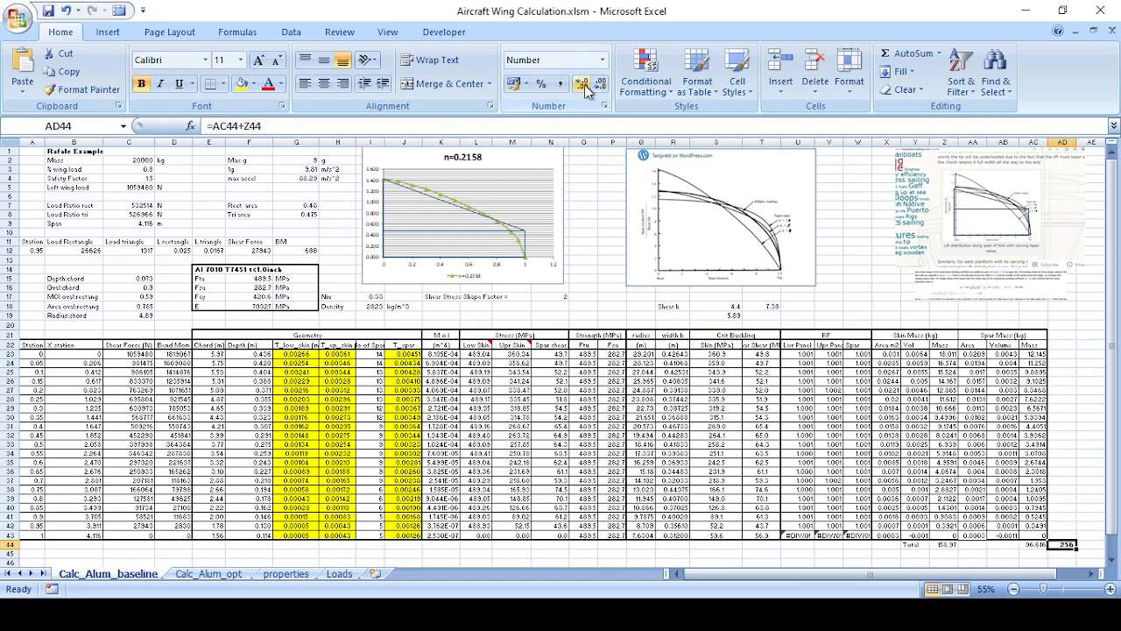
left_click(584, 86)
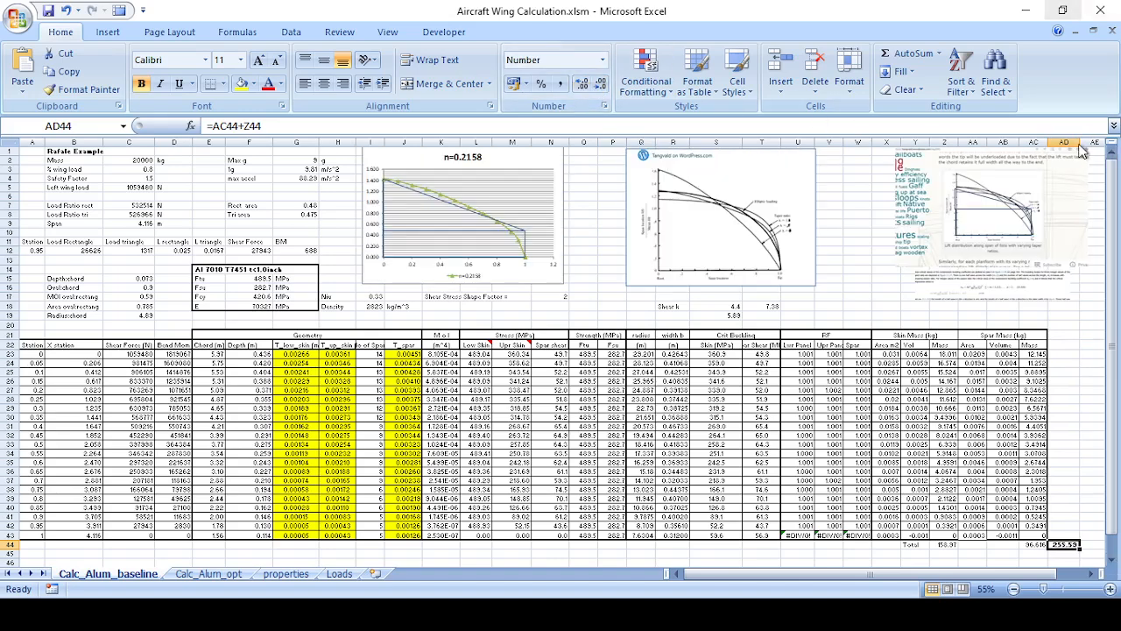
Set the number of spars to 13 at stations 0.3 and 0.35 on the baseline sheet, and check the combined mass total.
left_click(377, 408)
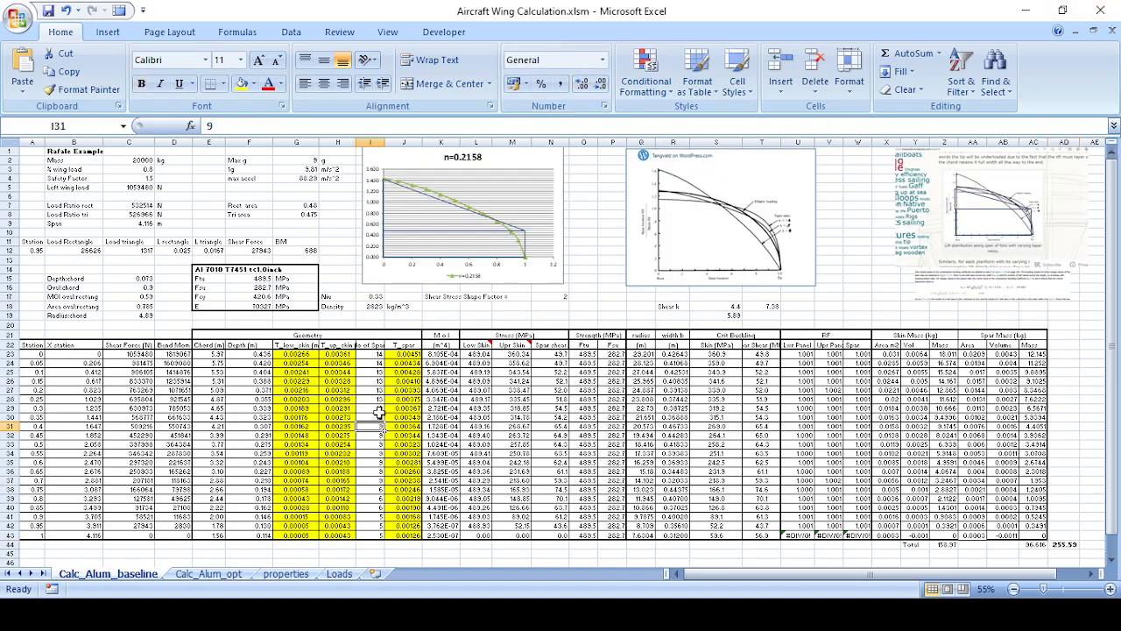
type("13")
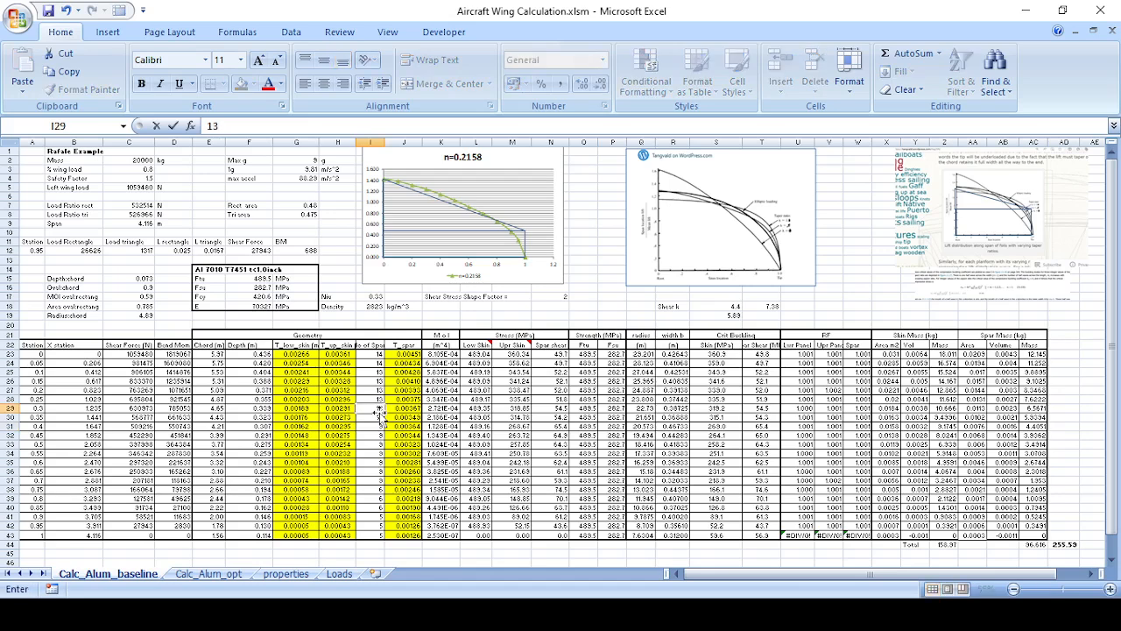
key("Return")
type("2")
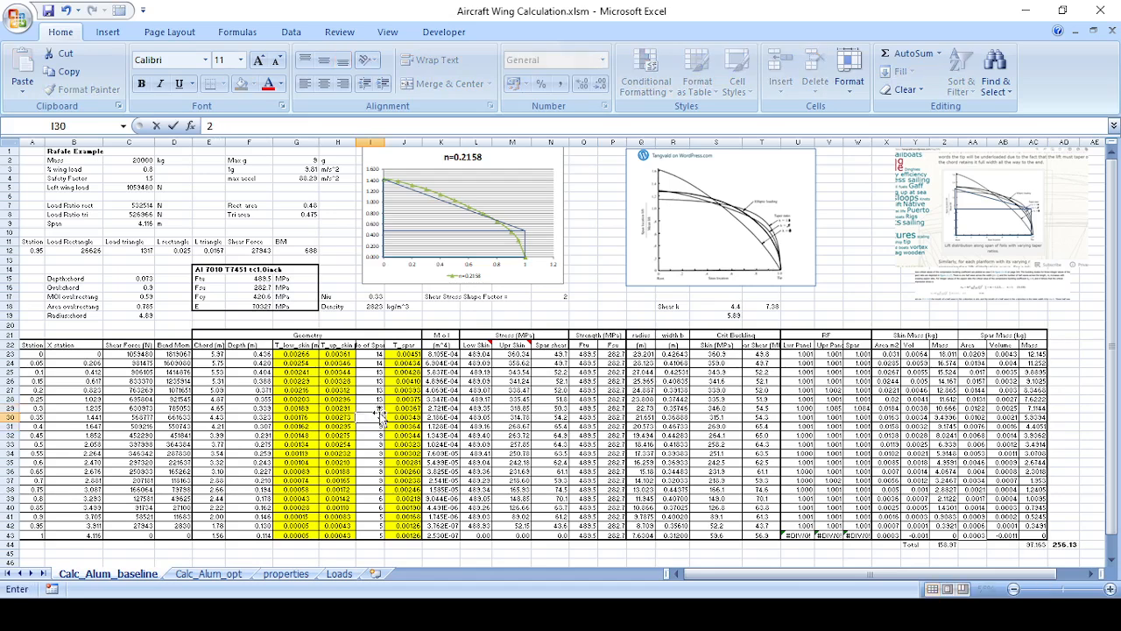
key("Return")
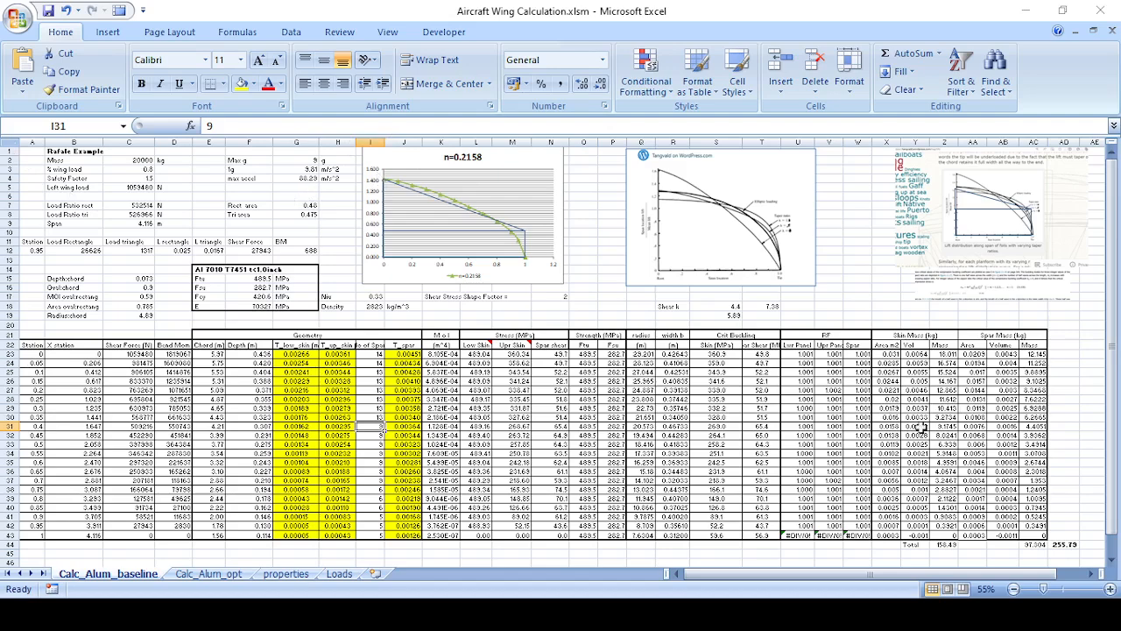
left_click(982, 453)
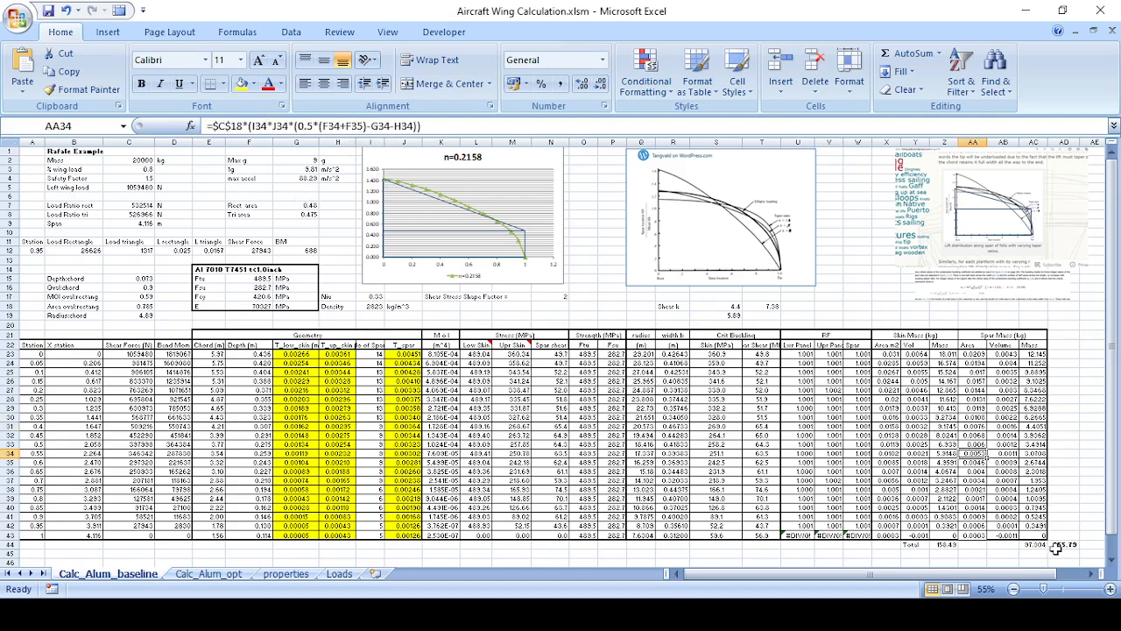
left_click(1064, 544)
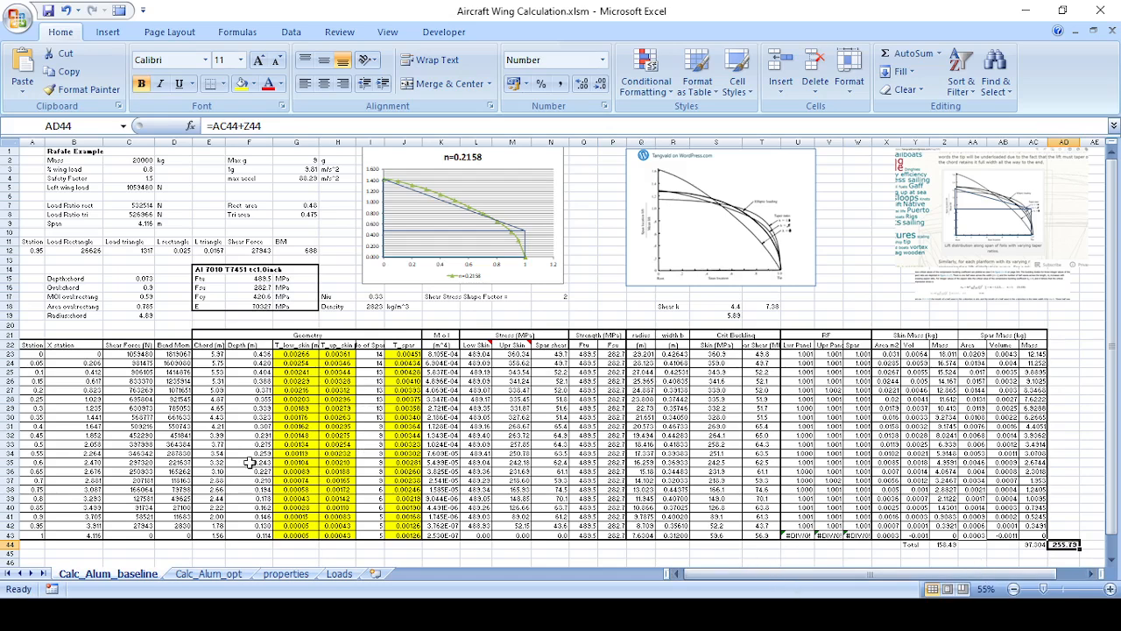
Review the baseline table down to its combined mass total, and examine the spar counts and geometry on Calc_Alum_opt.
left_click(39, 348)
left_click_drag(39, 348, 1054, 545)
left_click(1054, 545)
left_click(219, 576)
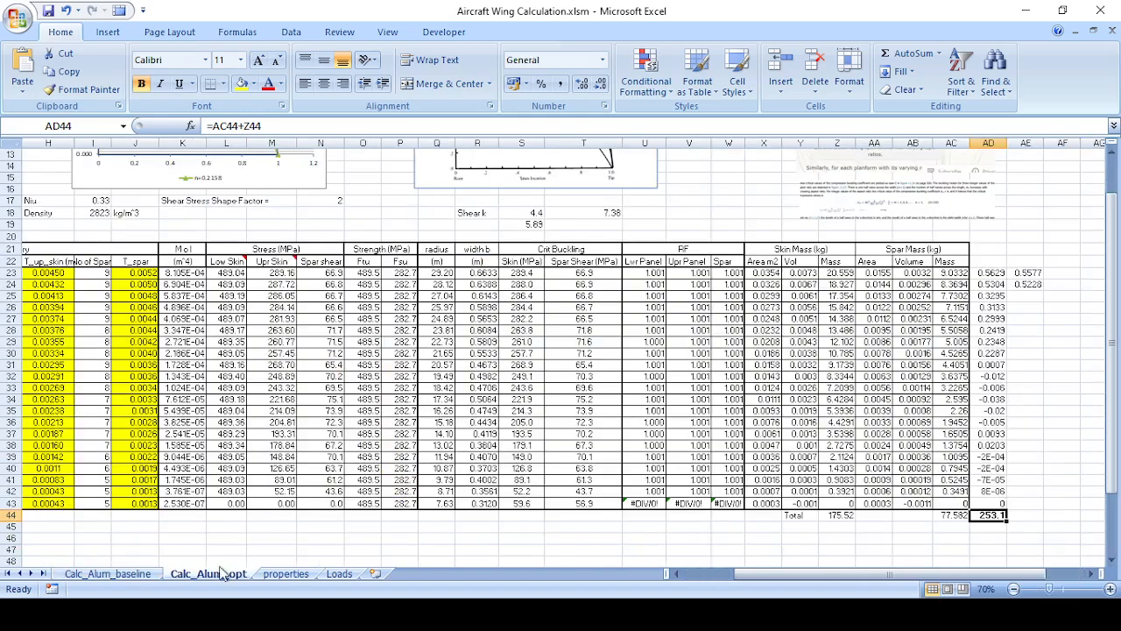
left_click_drag(777, 578, 734, 583)
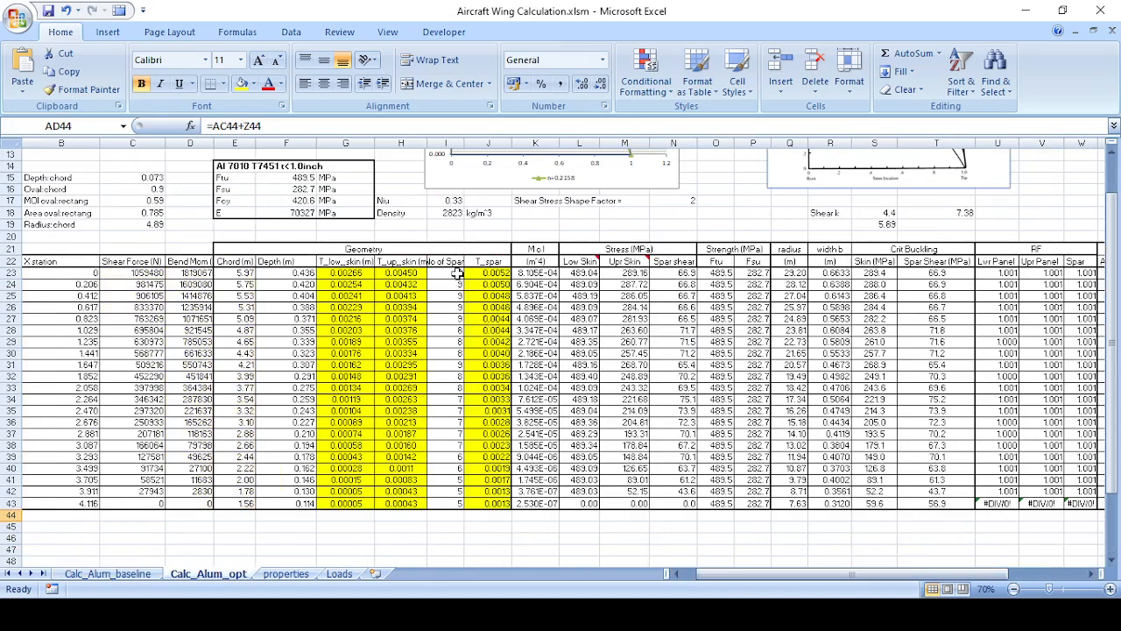
left_click_drag(448, 274, 114, 436)
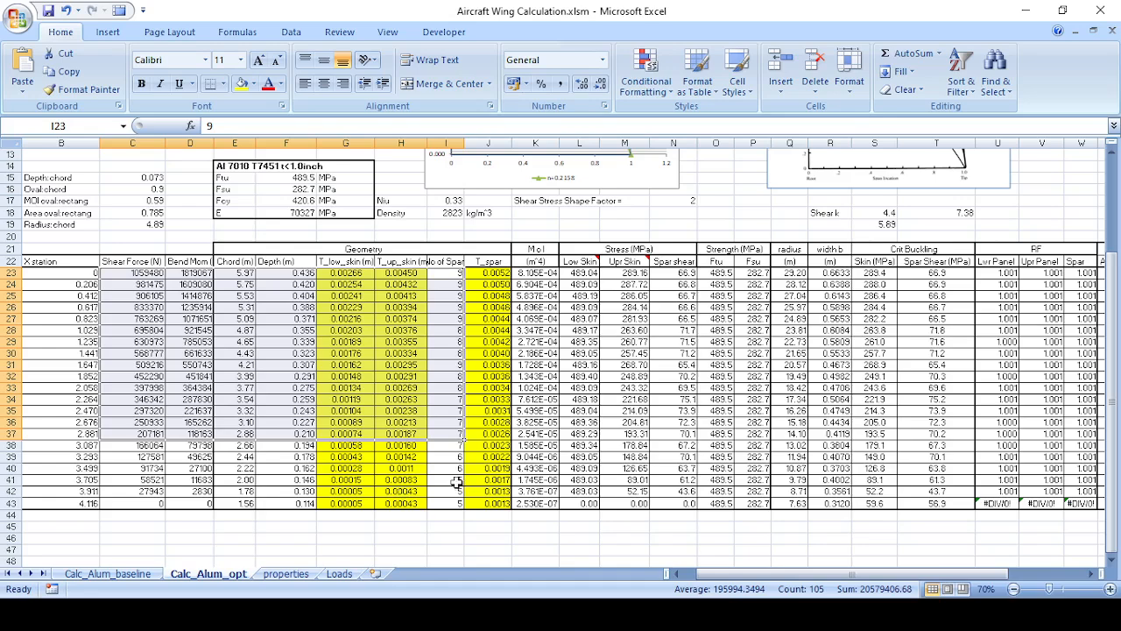
Examine the typical fighter limit loads figure and the taper ratio spanwise load charts on the Loads sheet.
left_click(339, 573)
scroll(551, 436, "down", 5)
scroll(550, 437, "down", 9)
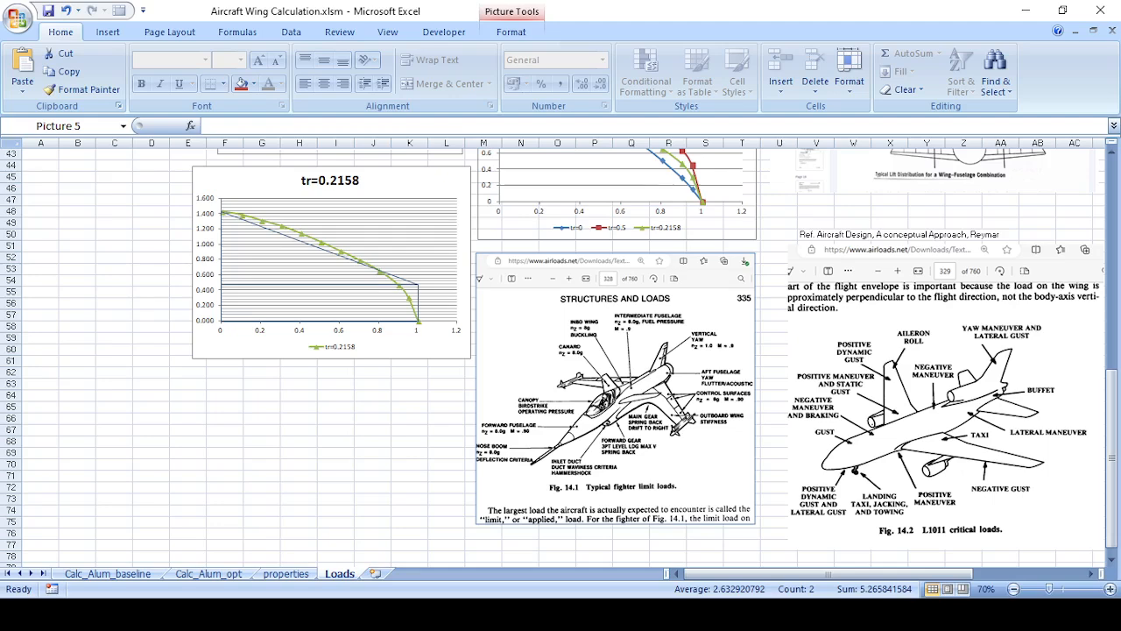
left_click(102, 428)
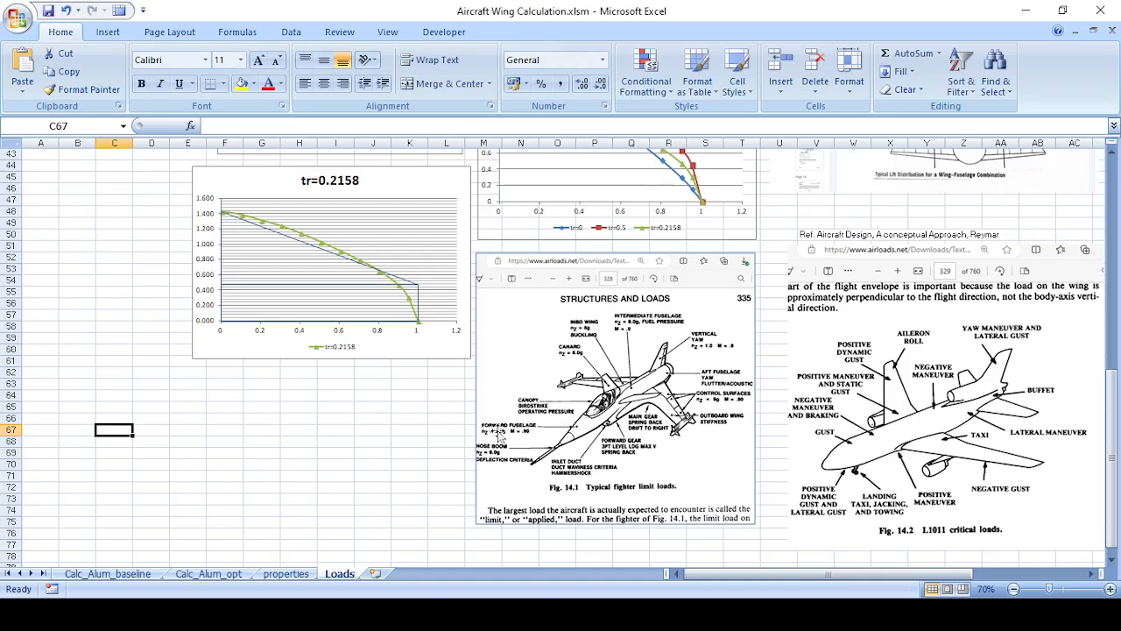
scroll(325, 459, "up", 7)
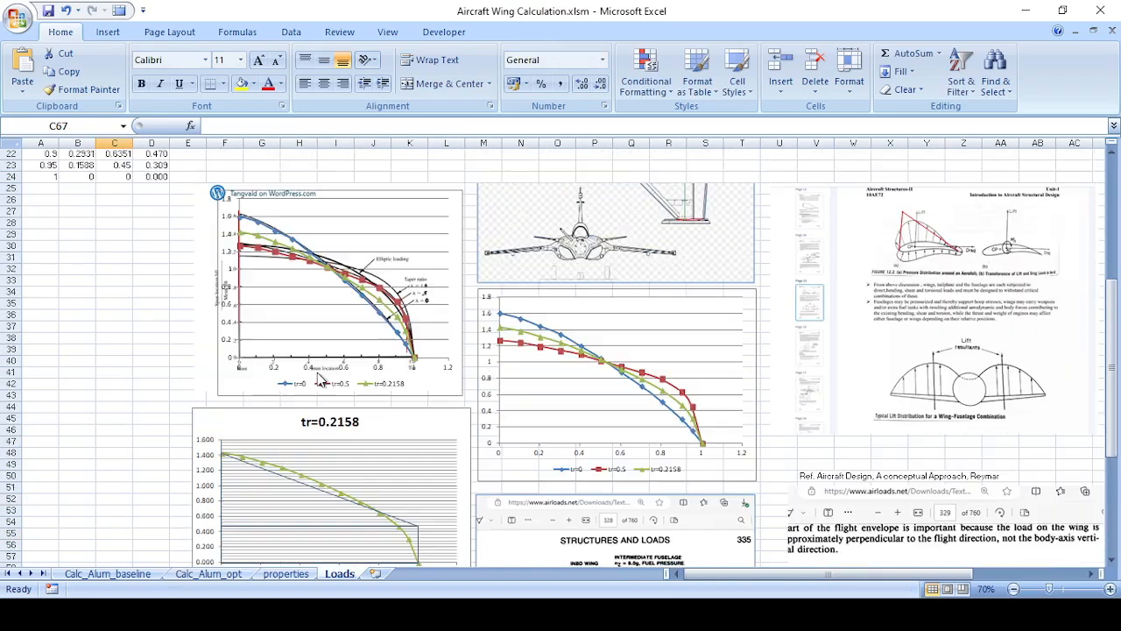
scroll(321, 382, "up", 3)
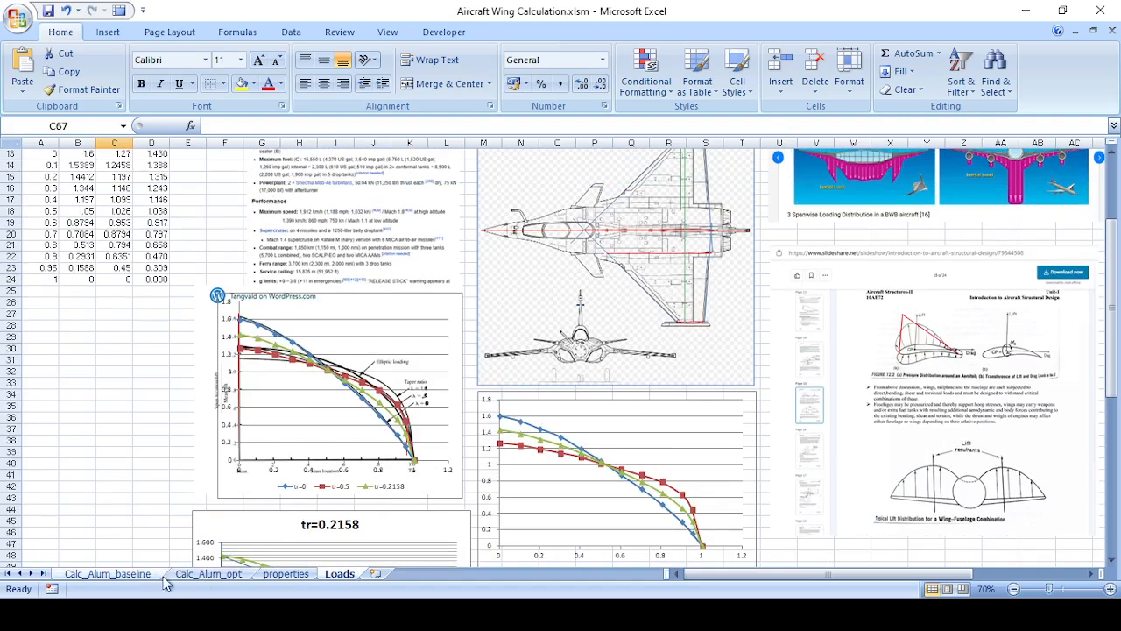
Compare the spar counts, upper skin thicknesses and combined mass total on Calc_Alum_opt with the baseline sheet.
left_click(195, 575)
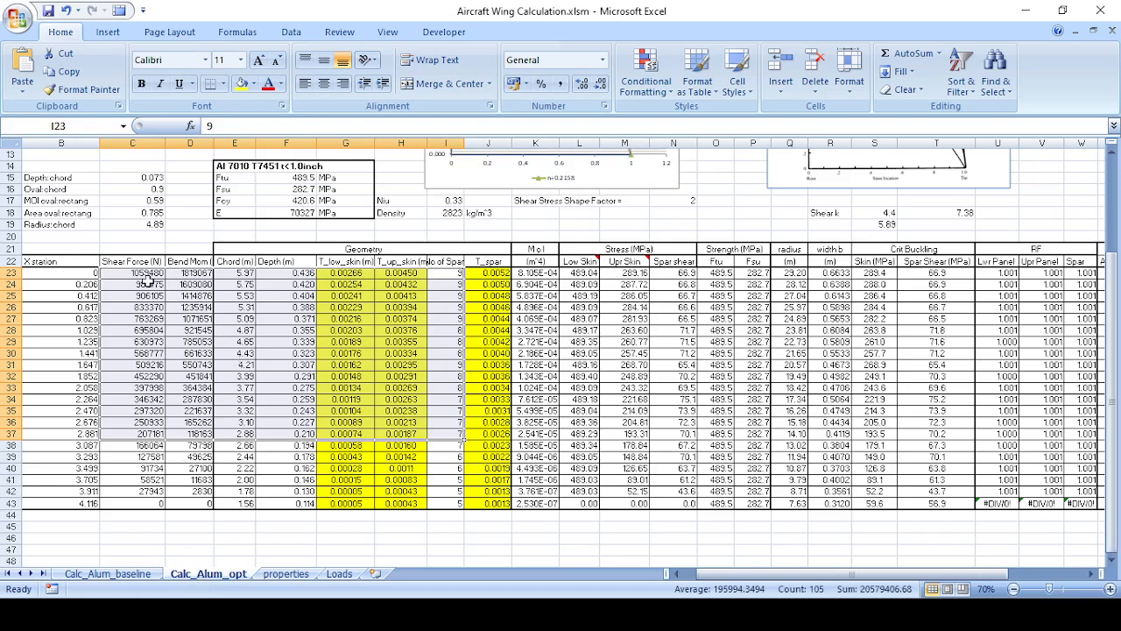
left_click_drag(420, 273, 441, 430)
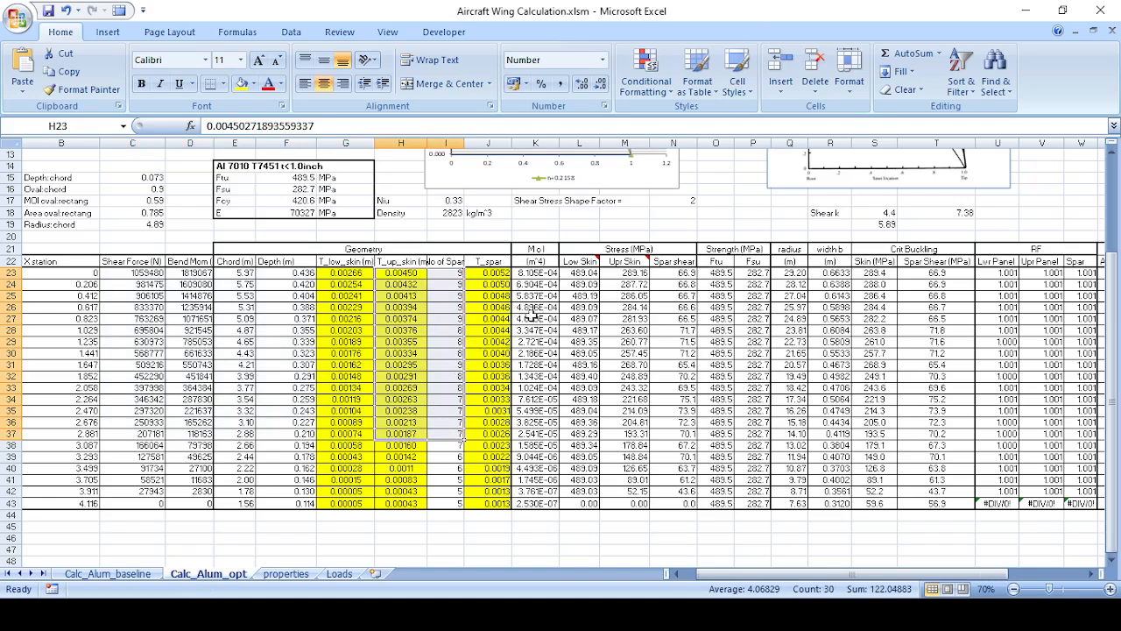
left_click_drag(841, 576, 963, 574)
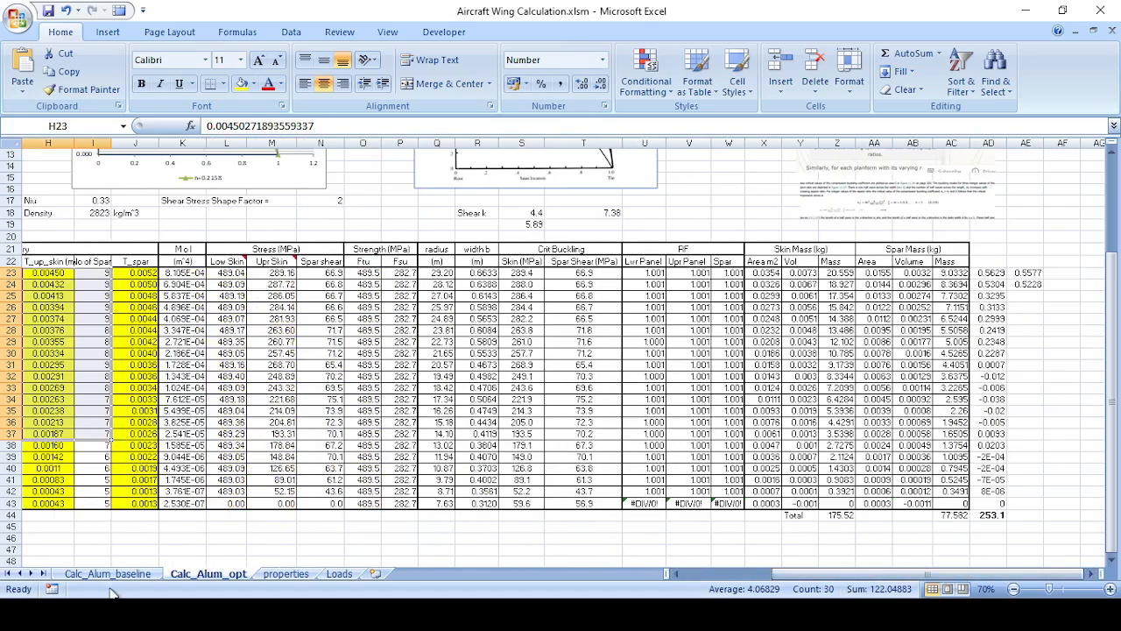
left_click(115, 575)
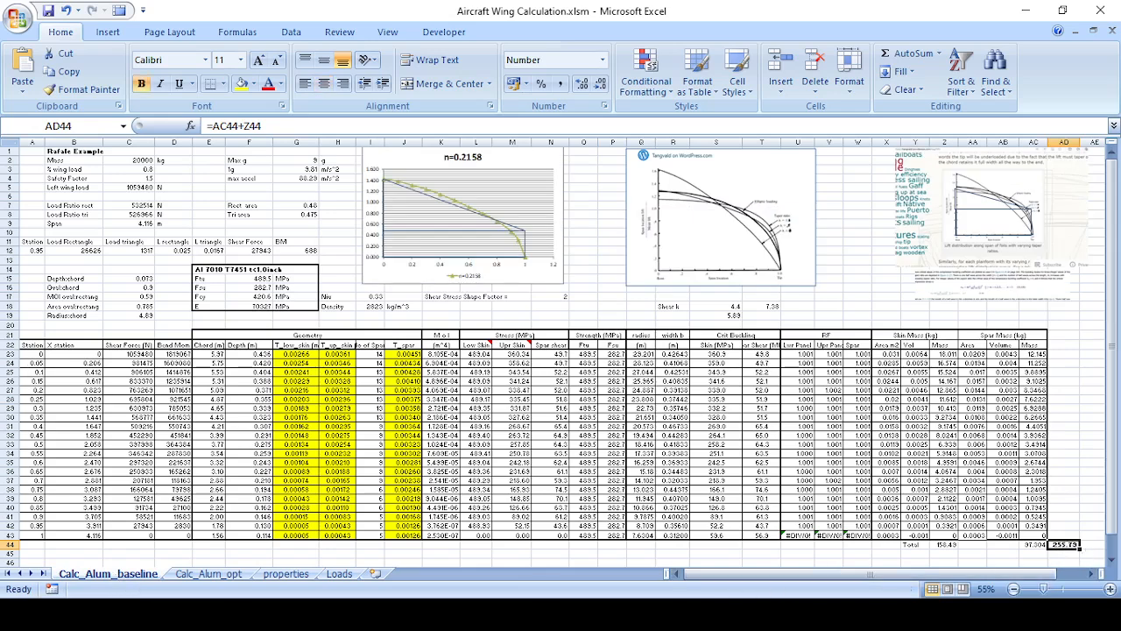
left_click(210, 574)
left_click_drag(101, 272, 91, 445)
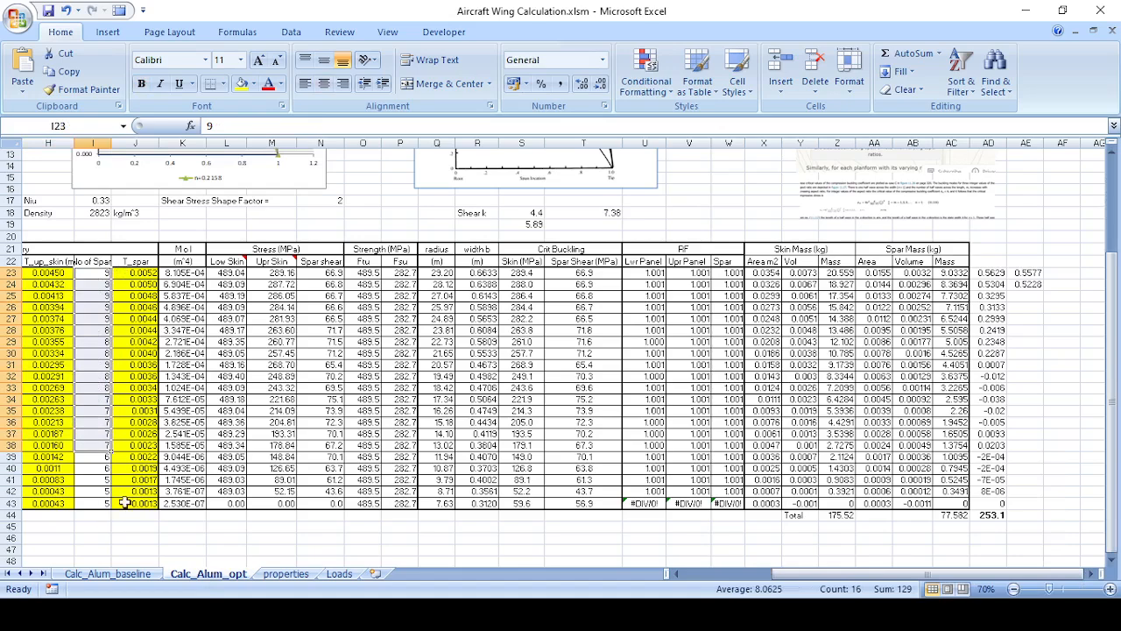
left_click(990, 515)
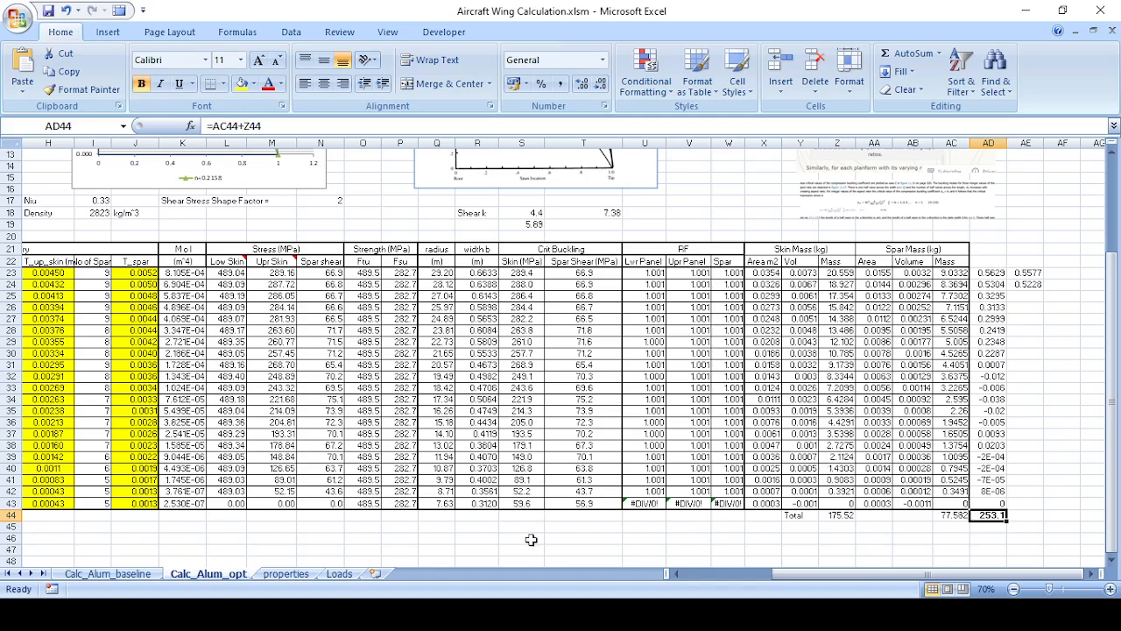
Glance at the Loads sheet charts and examine the Rafale cutaway and the aerodynamics and stress group sketches on the properties sheet.
left_click(297, 575)
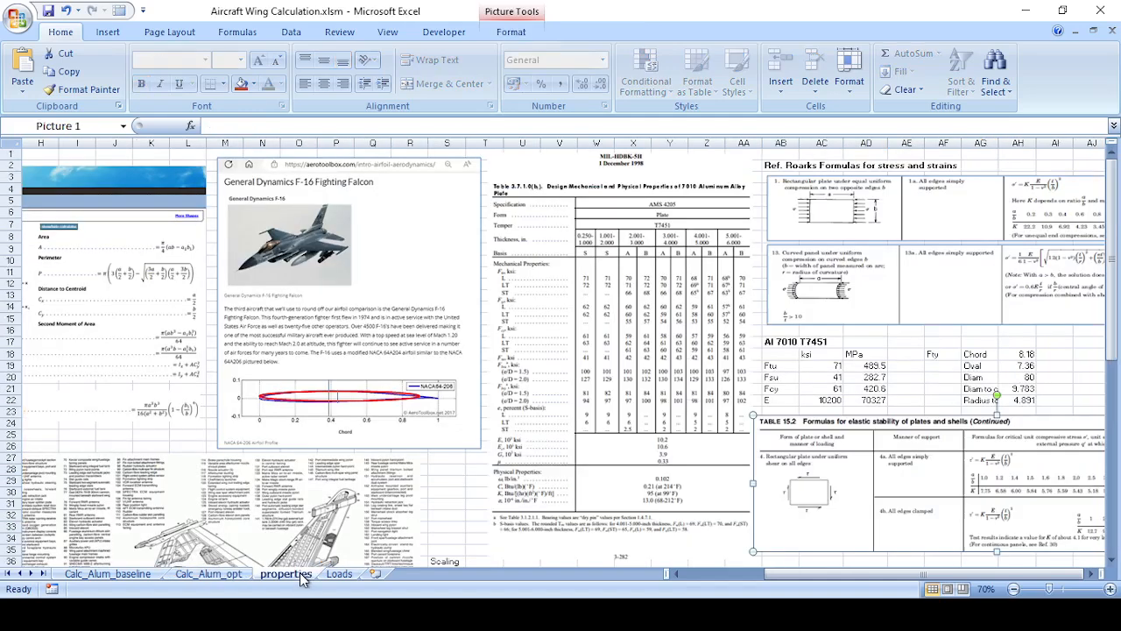
left_click(337, 577)
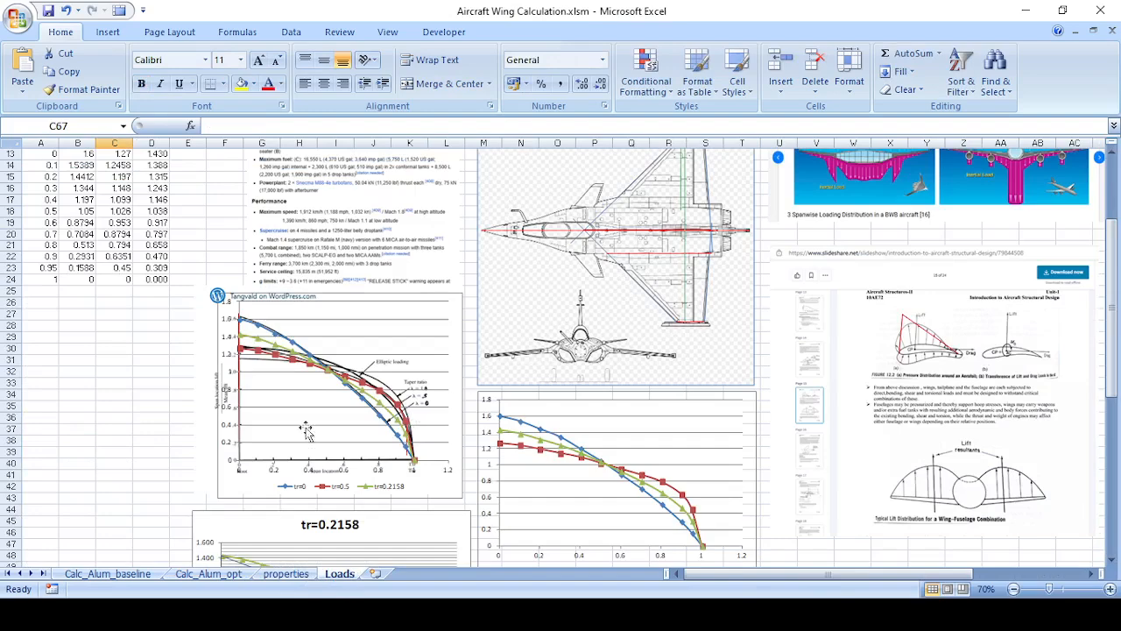
left_click(284, 576)
scroll(251, 473, "down", 5)
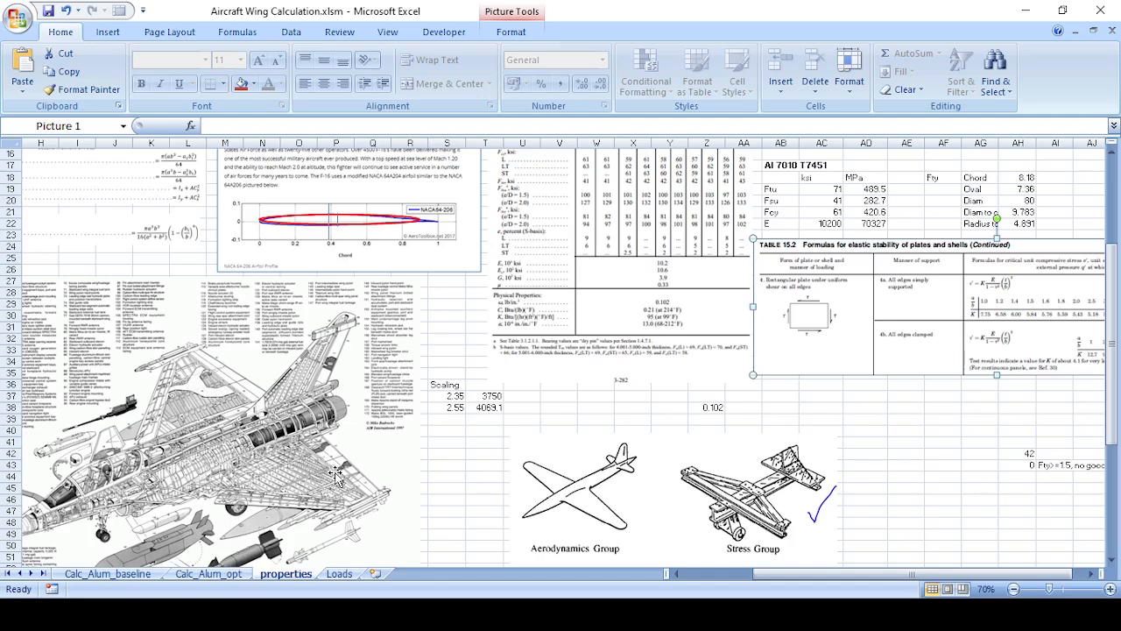
Review the Al 7010 T7451 material properties on Calc_Alum_baseline and Calc_Alum_opt, along with the optimised sheet's station table.
left_click(128, 574)
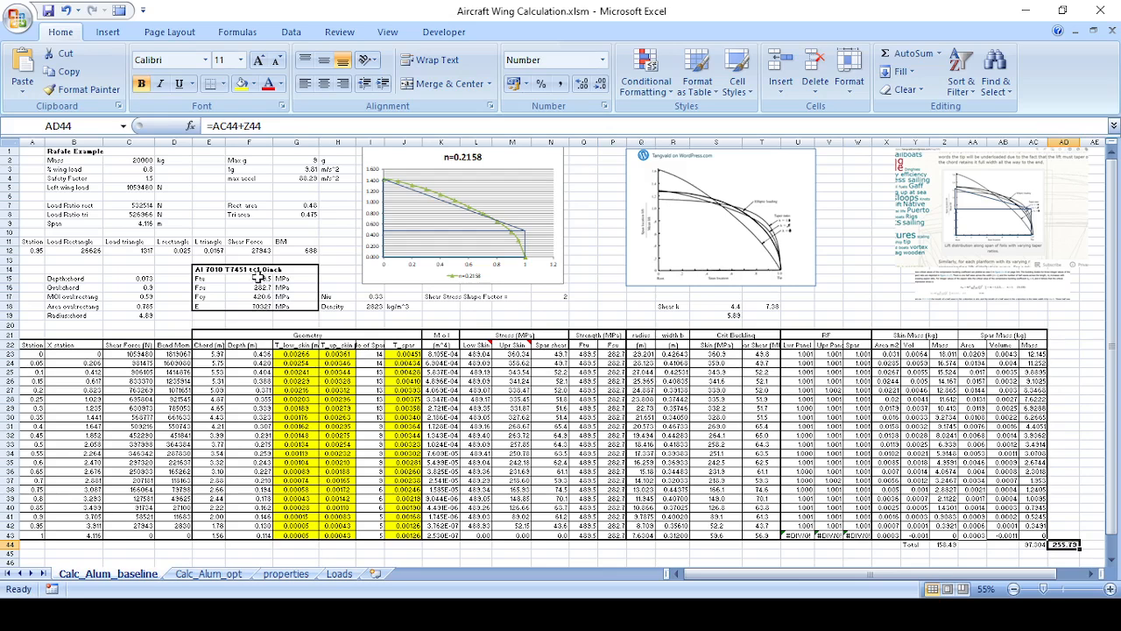
left_click_drag(219, 269, 308, 308)
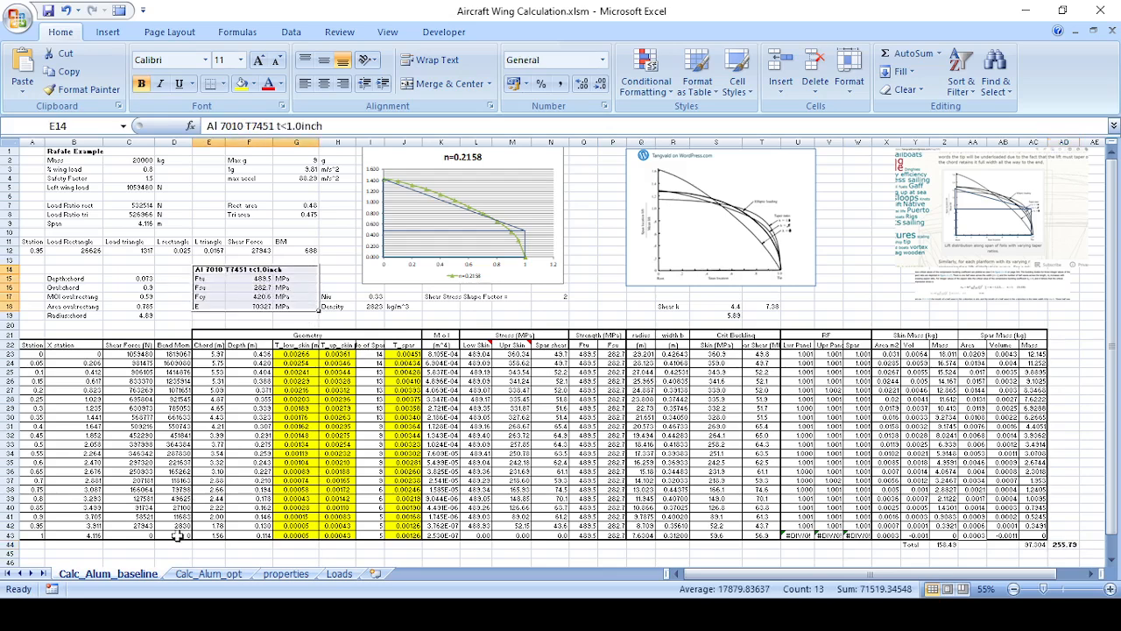
left_click(205, 575)
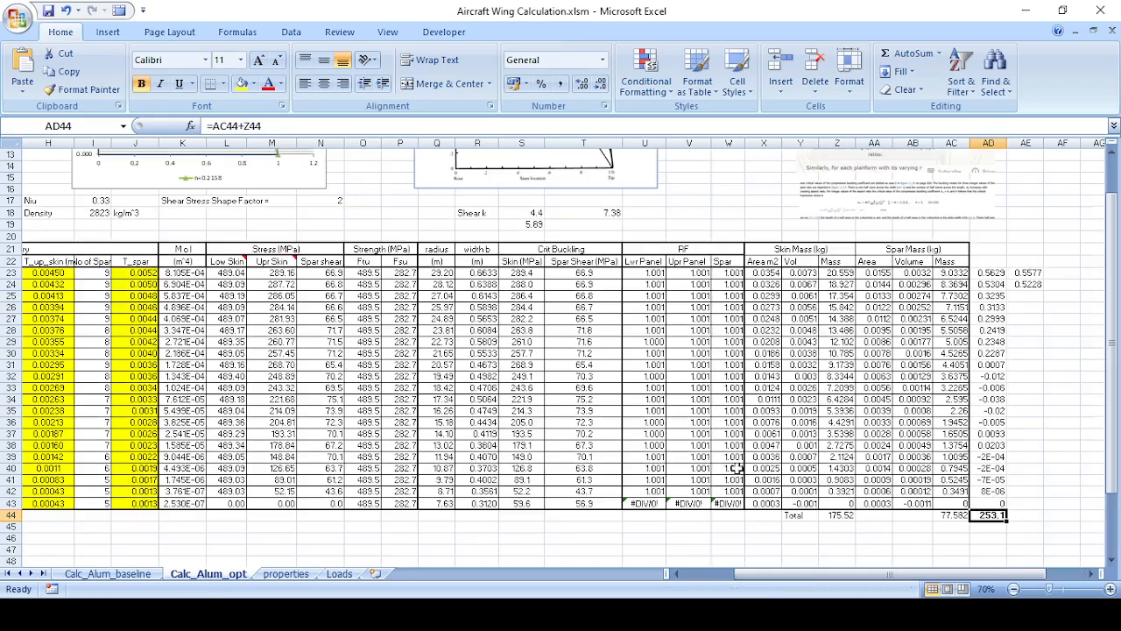
scroll(732, 469, "up", 4)
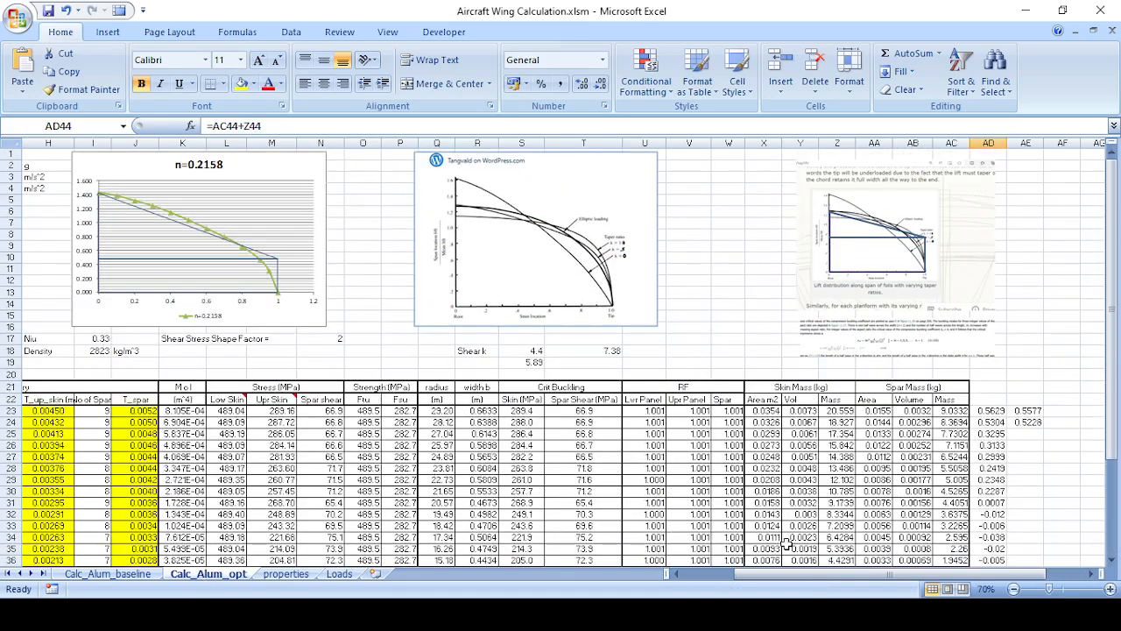
left_click_drag(791, 575, 707, 576)
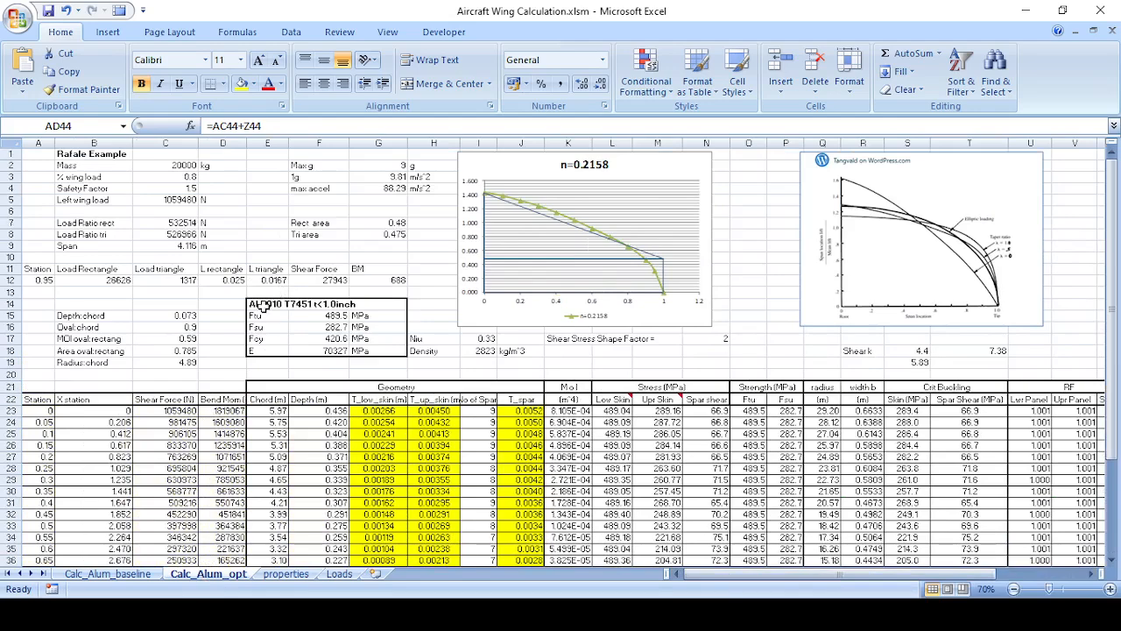
left_click_drag(264, 307, 367, 356)
scroll(848, 467, "down", 3)
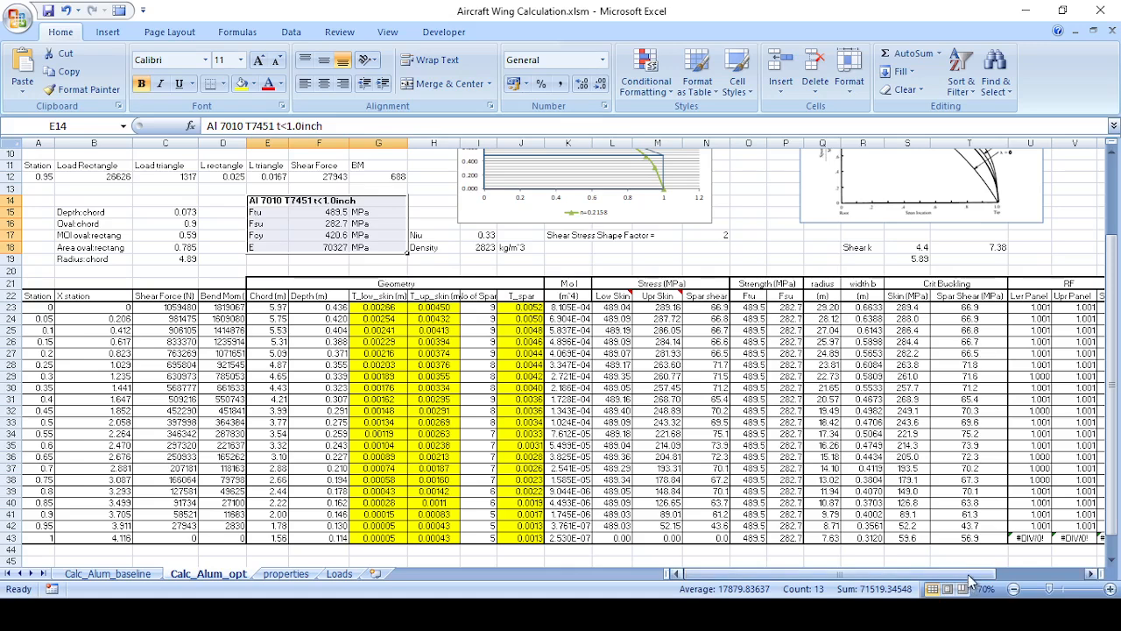
left_click_drag(968, 573, 985, 573)
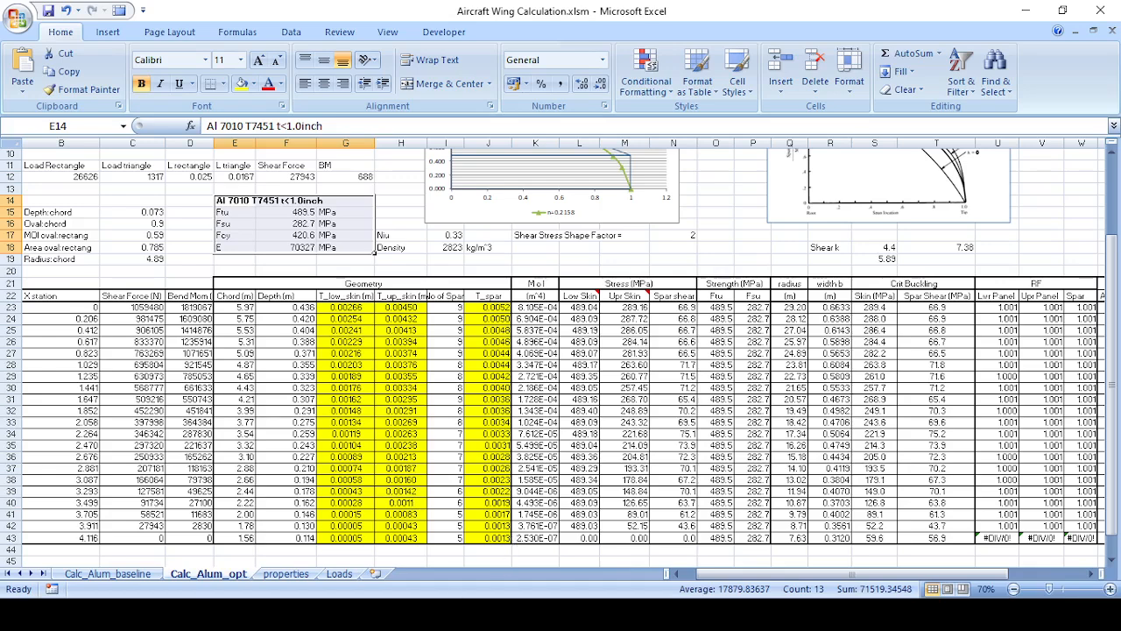
Review the Rafale cutaway on the properties sheet, and the aircraft's performance data and drawings on the Loads sheet.
left_click(298, 573)
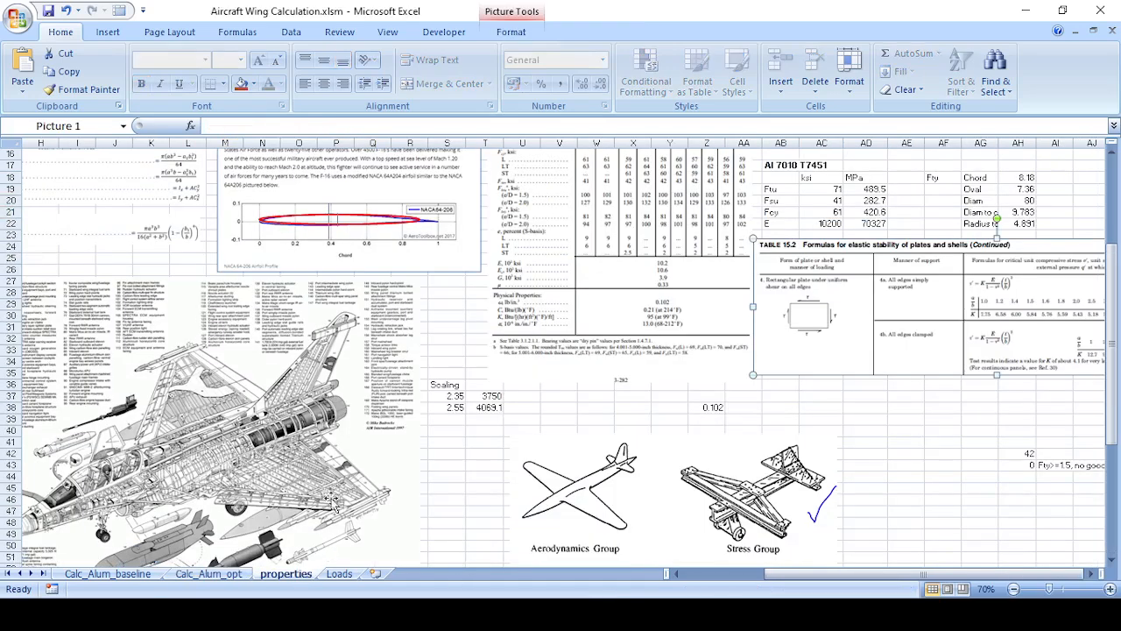
left_click(268, 389)
left_click(339, 573)
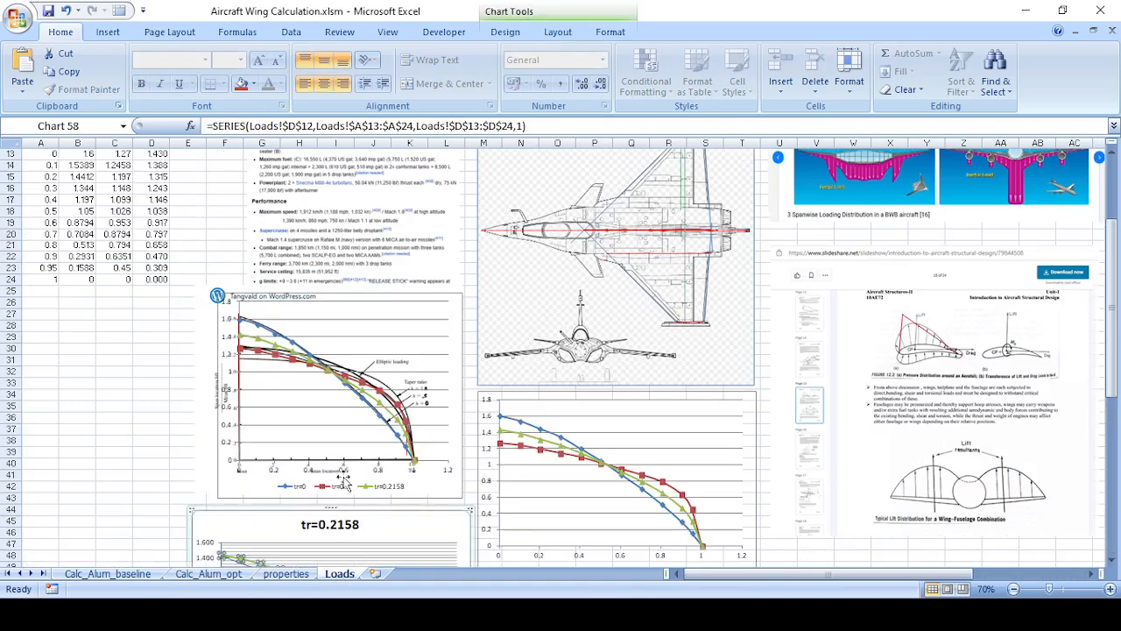
left_click(320, 284)
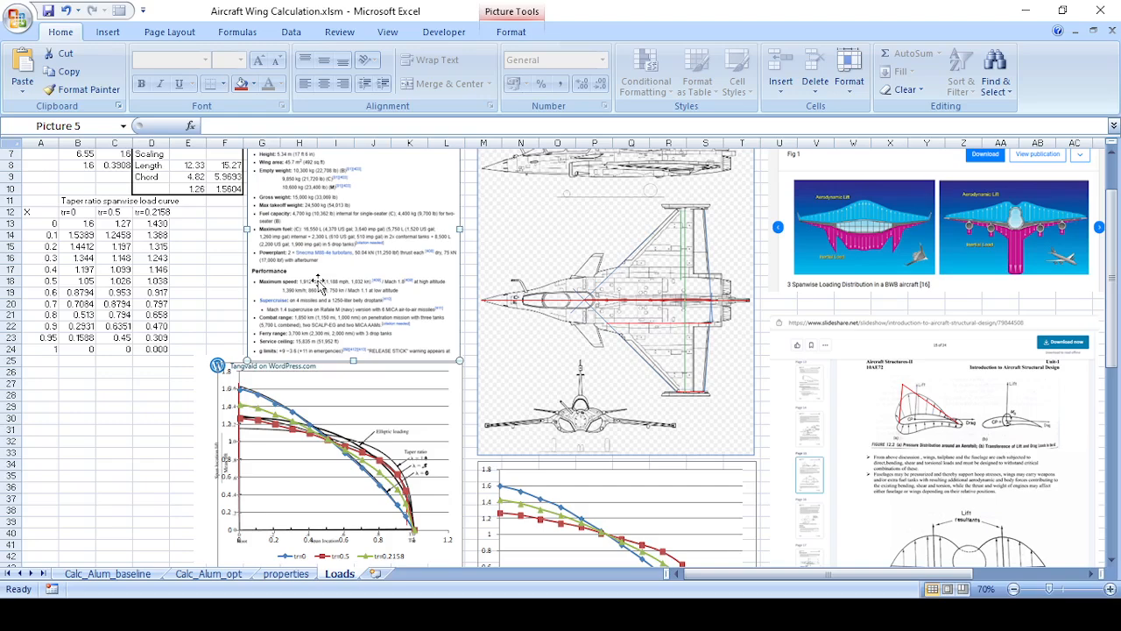
scroll(320, 283, "up", 2)
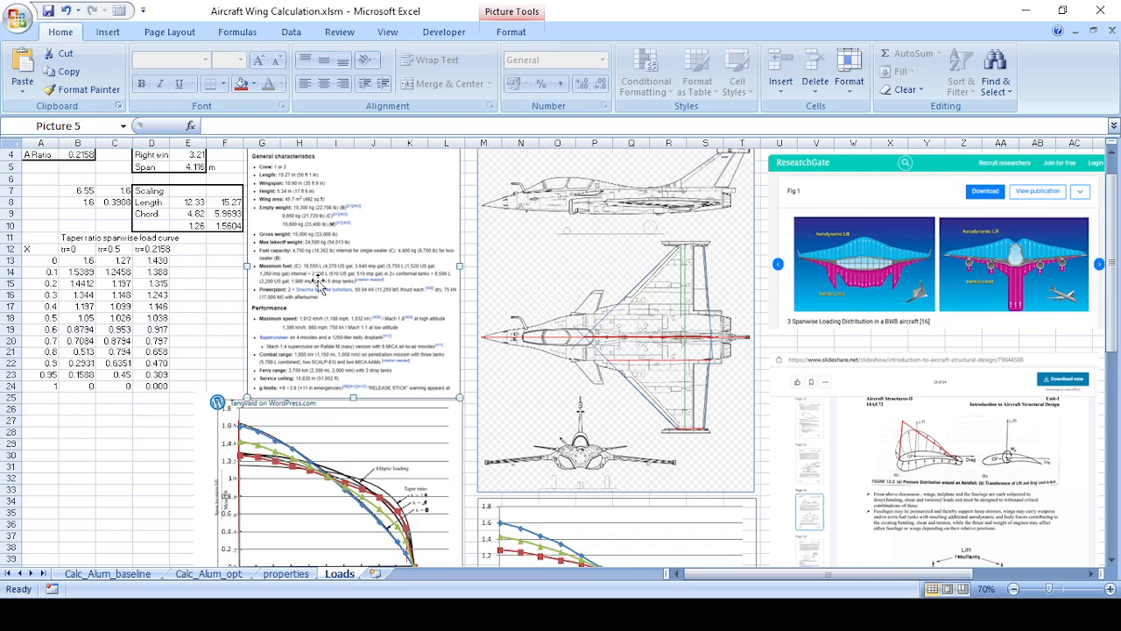